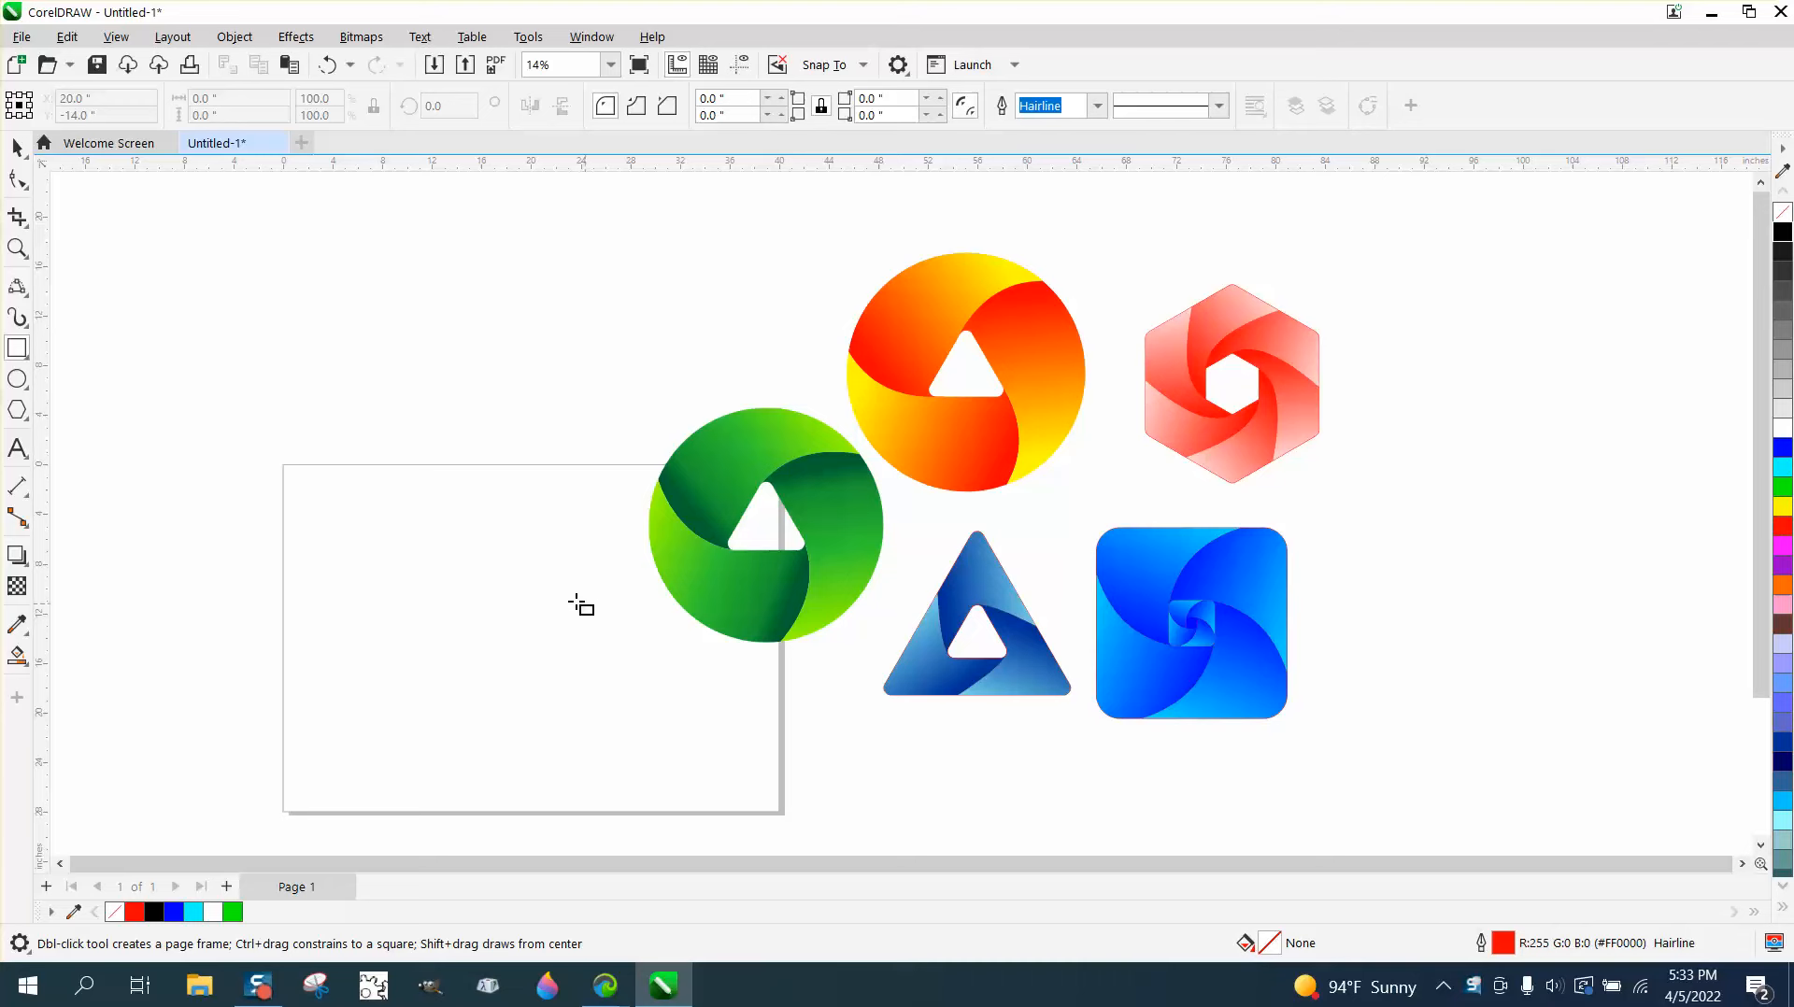
Draw a square about 14 inches wide, centred on the page, with 1-inch rounded corners.
{"action": "left_click_drag", "start_coordinate": [508, 556], "coordinate": [514, 727]}
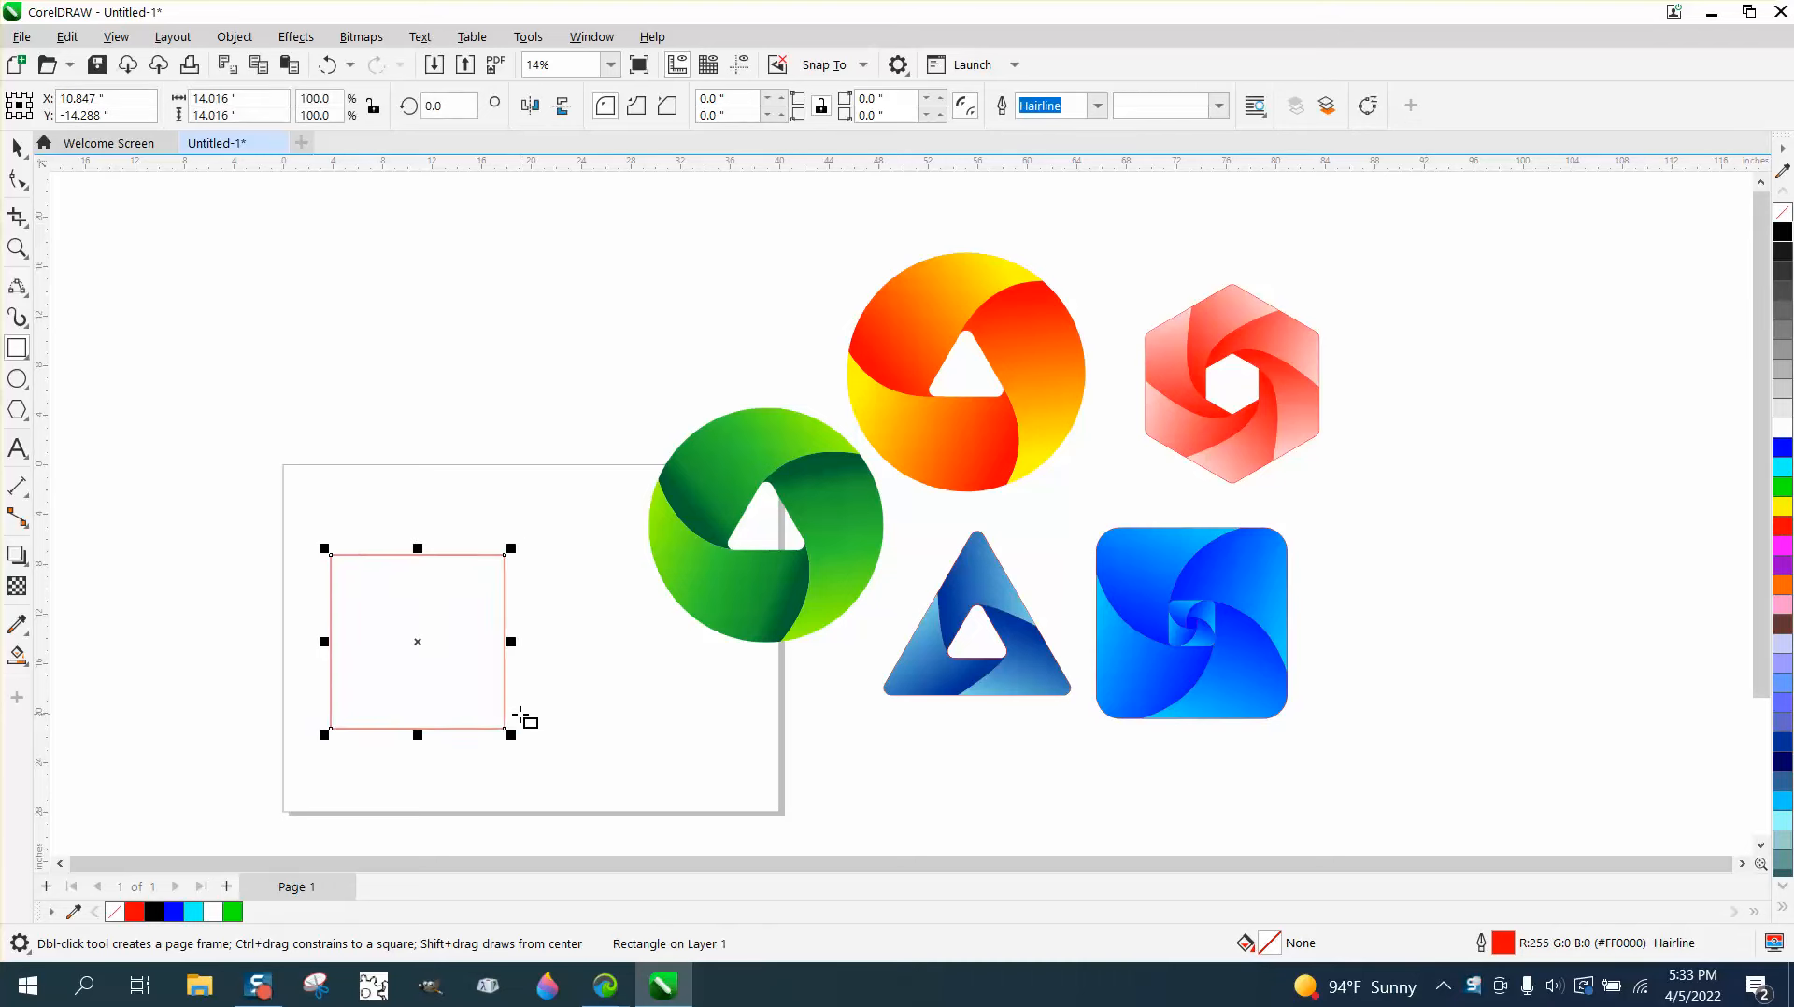
{"action": "key", "text": "p"}
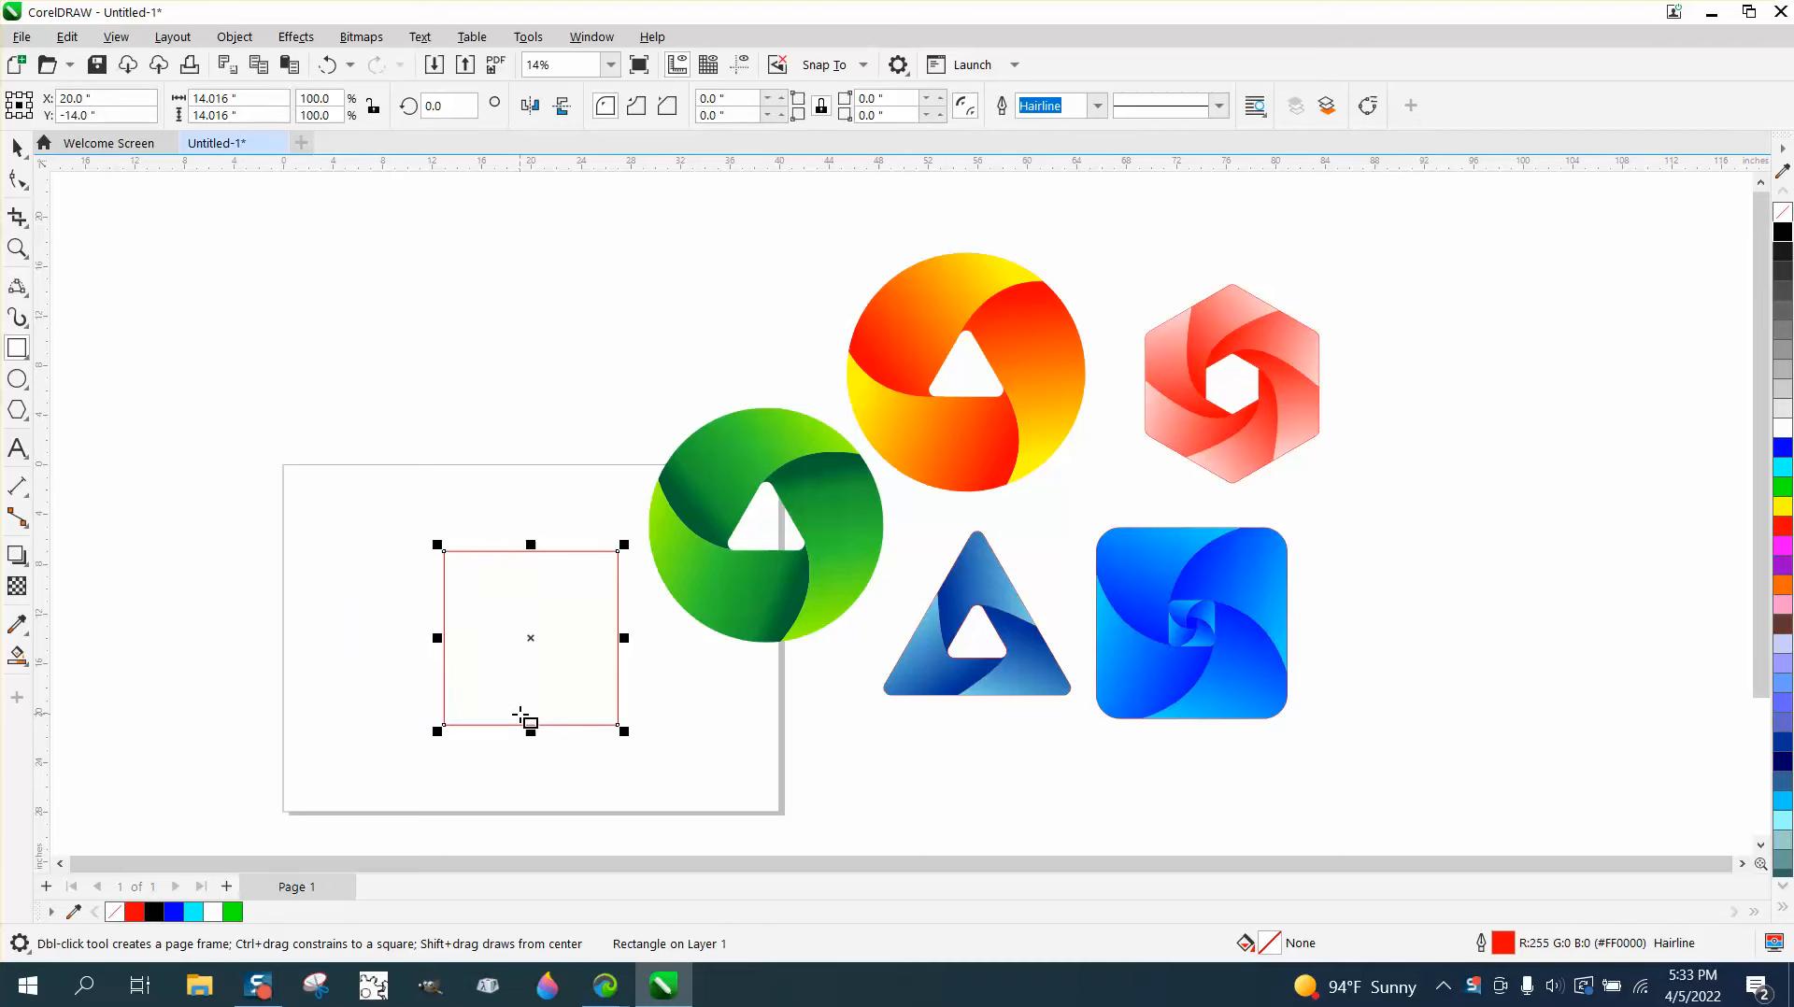
{"action": "left_click", "coordinate": [734, 97]}
{"action": "type", "text": "1"}
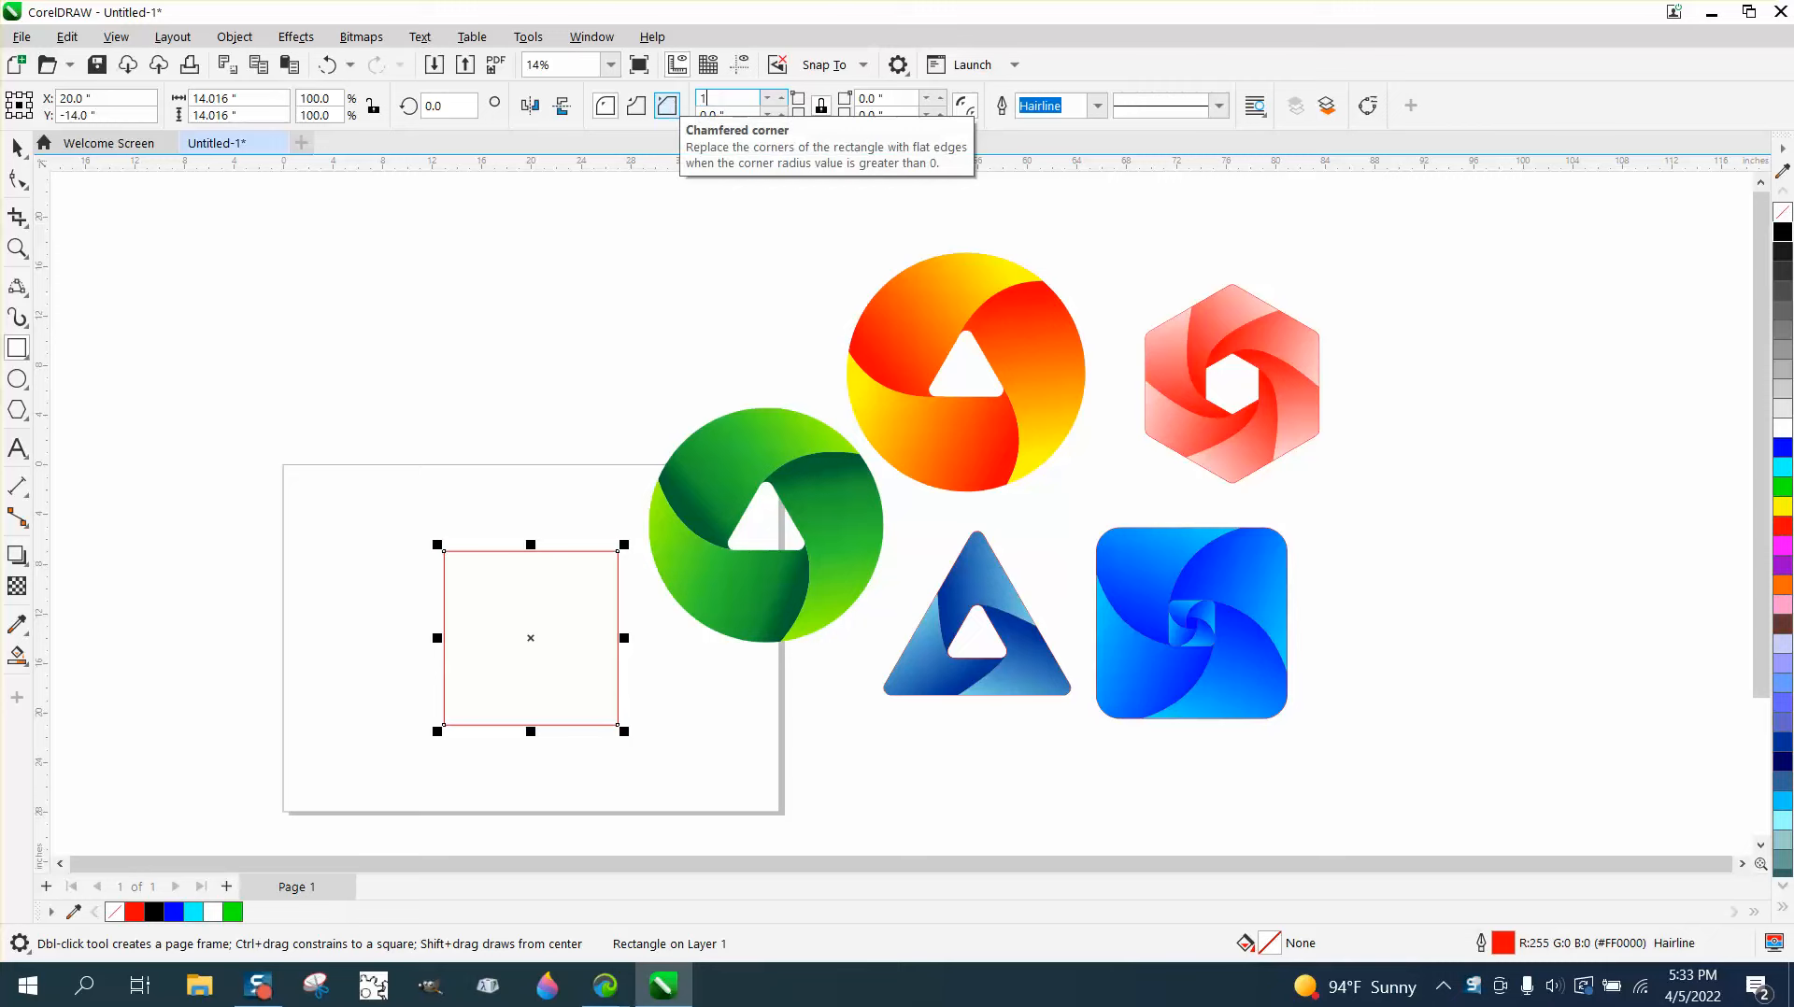
{"action": "key", "text": "Return"}
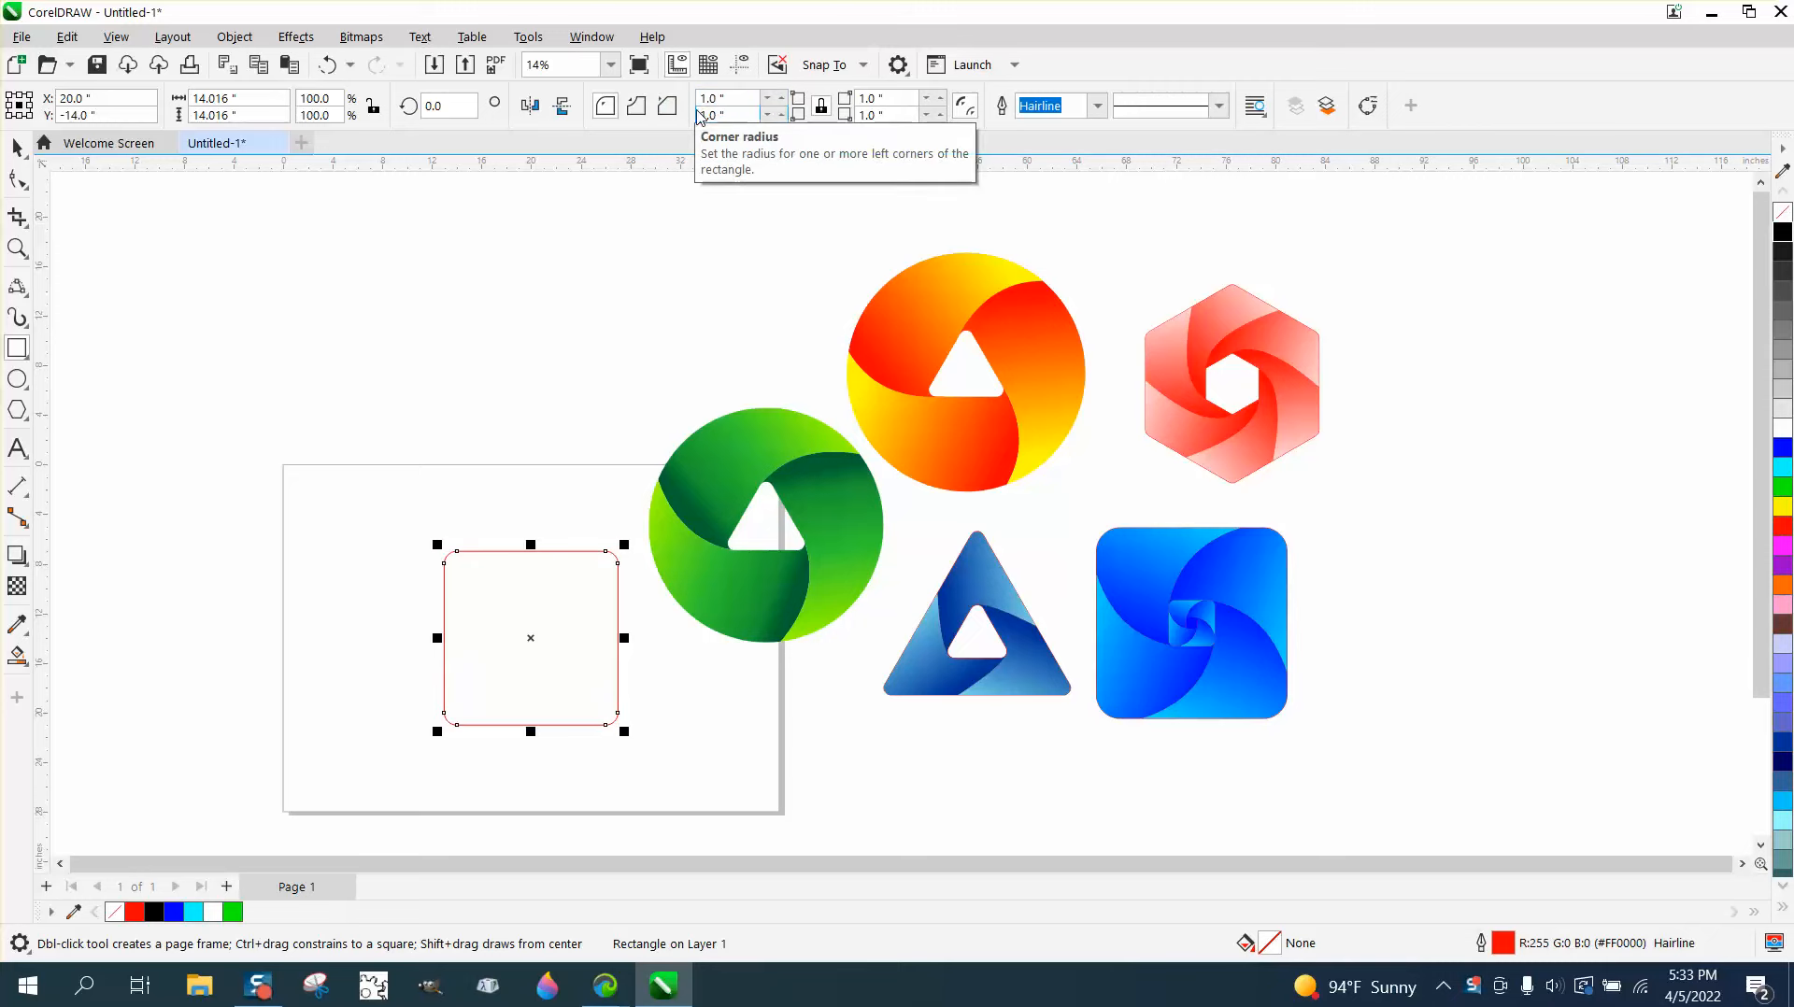
Make a concentric scaled-down copy of the rounded square, about 3.9 inches wide, keeping the original.
{"action": "left_click", "coordinate": [16, 148]}
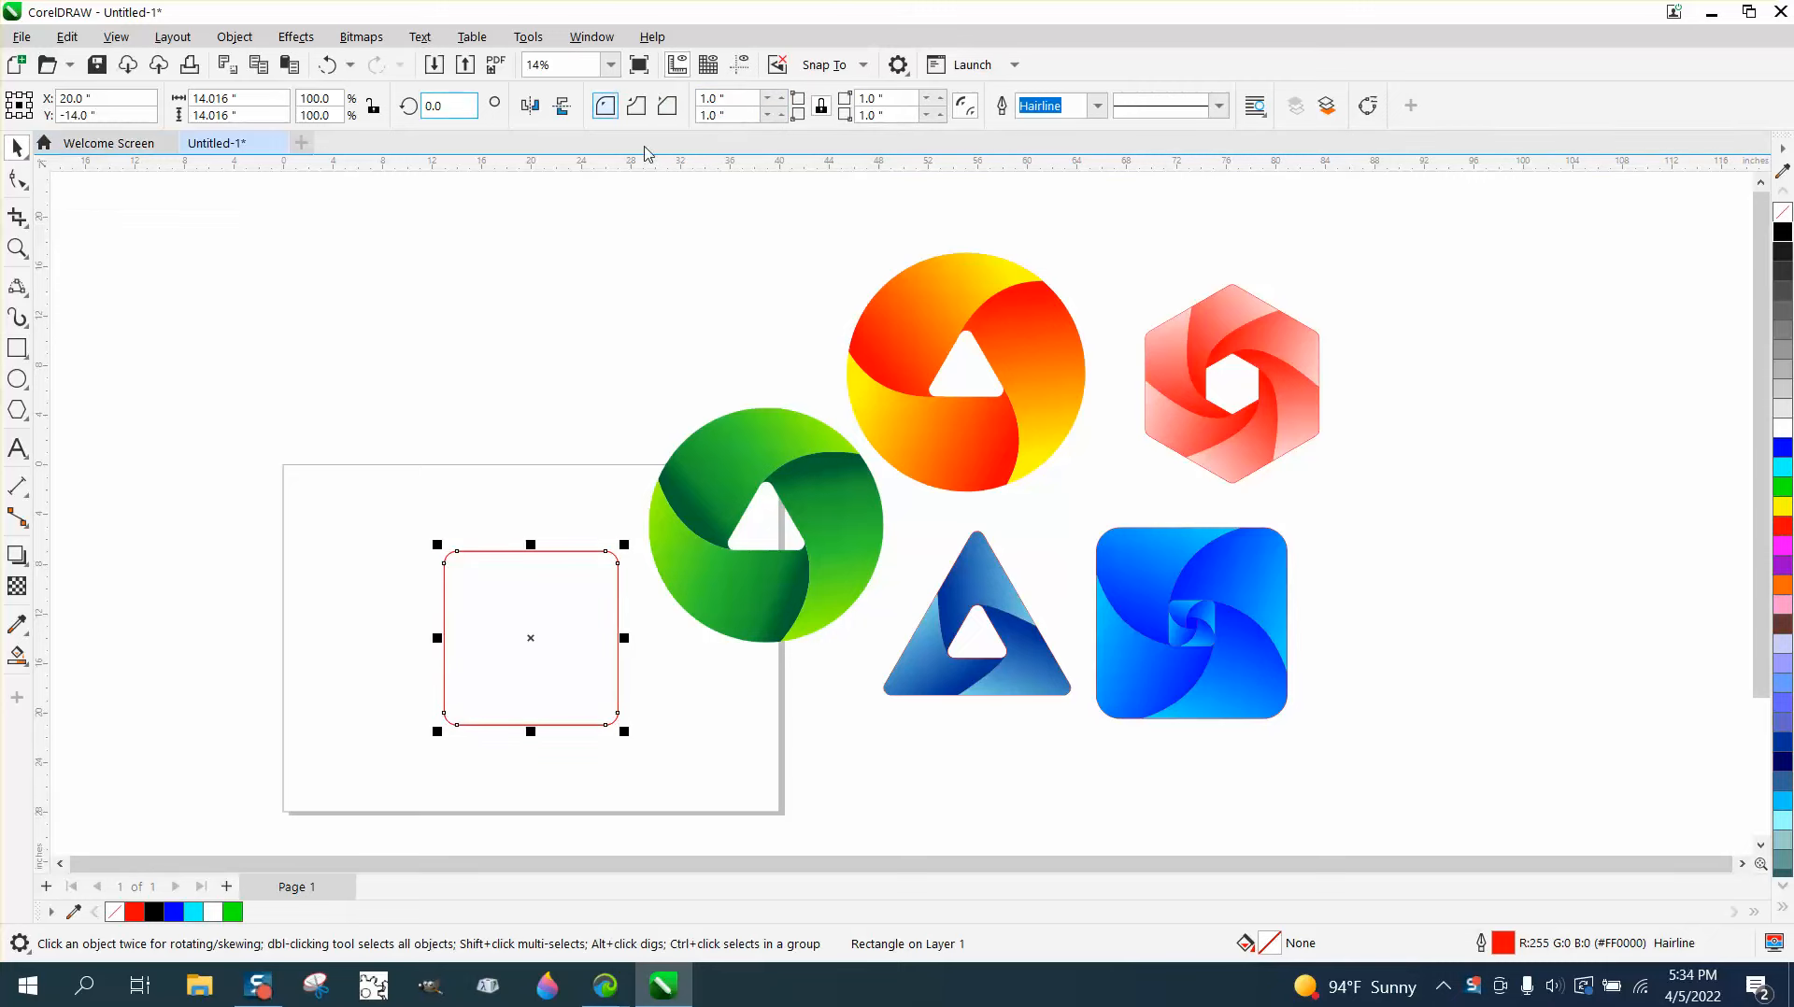
{"action": "left_click_drag", "start_coordinate": [628, 543], "coordinate": [581, 606]}
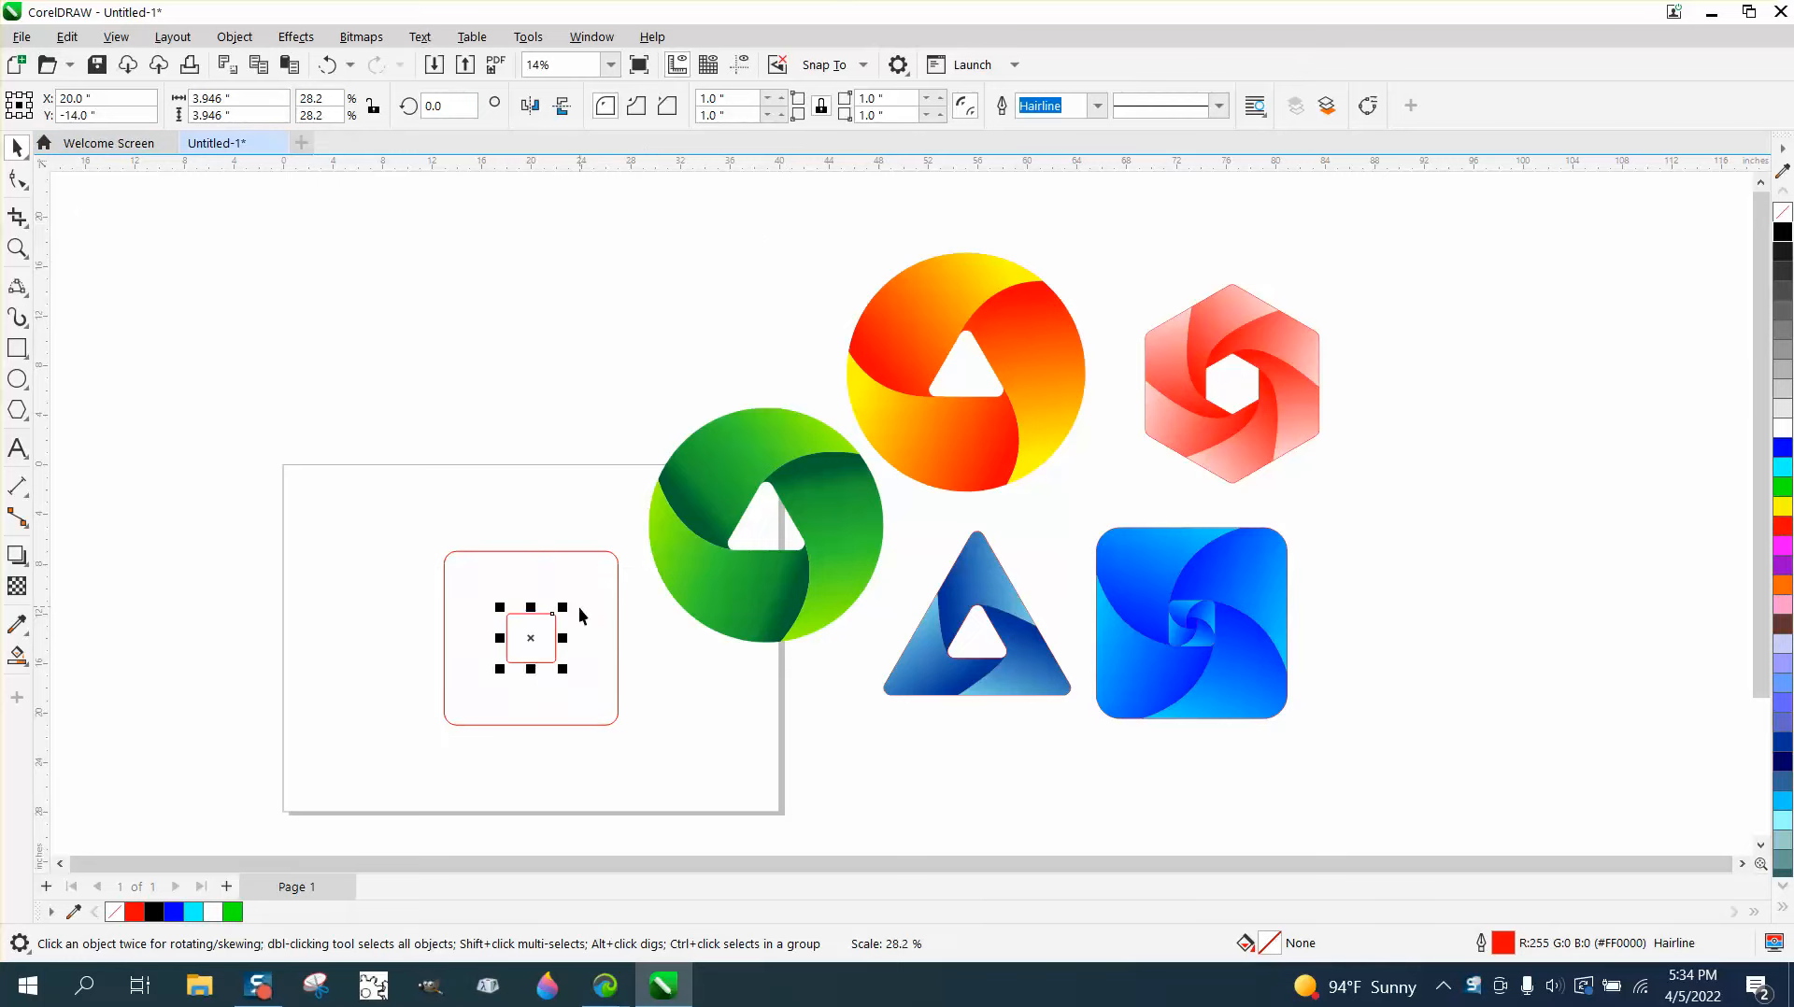
Draw an outward-bowing three-point curve, about 5.3 by 3.1 inches, from the inner square's upper-right corner to the outer square's right edge.
{"action": "left_click", "coordinate": [17, 248]}
{"action": "left_click_drag", "start_coordinate": [442, 512], "coordinate": [690, 787]}
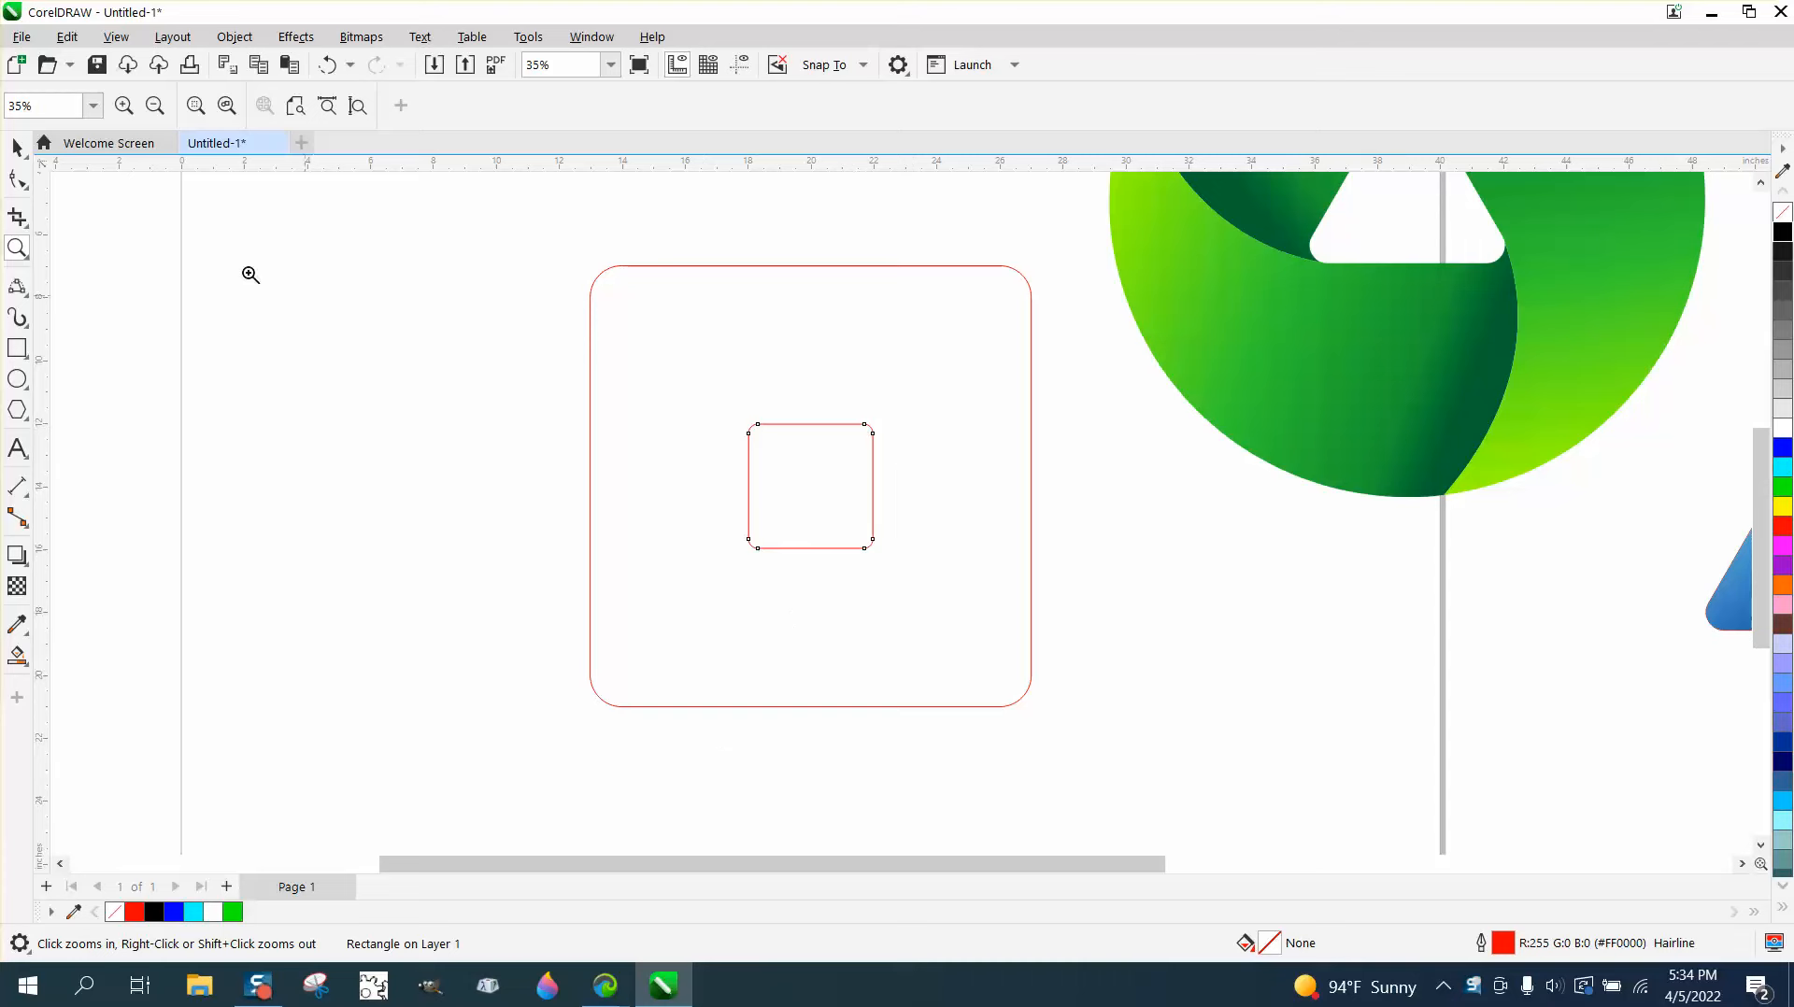
{"action": "left_click", "coordinate": [17, 147]}
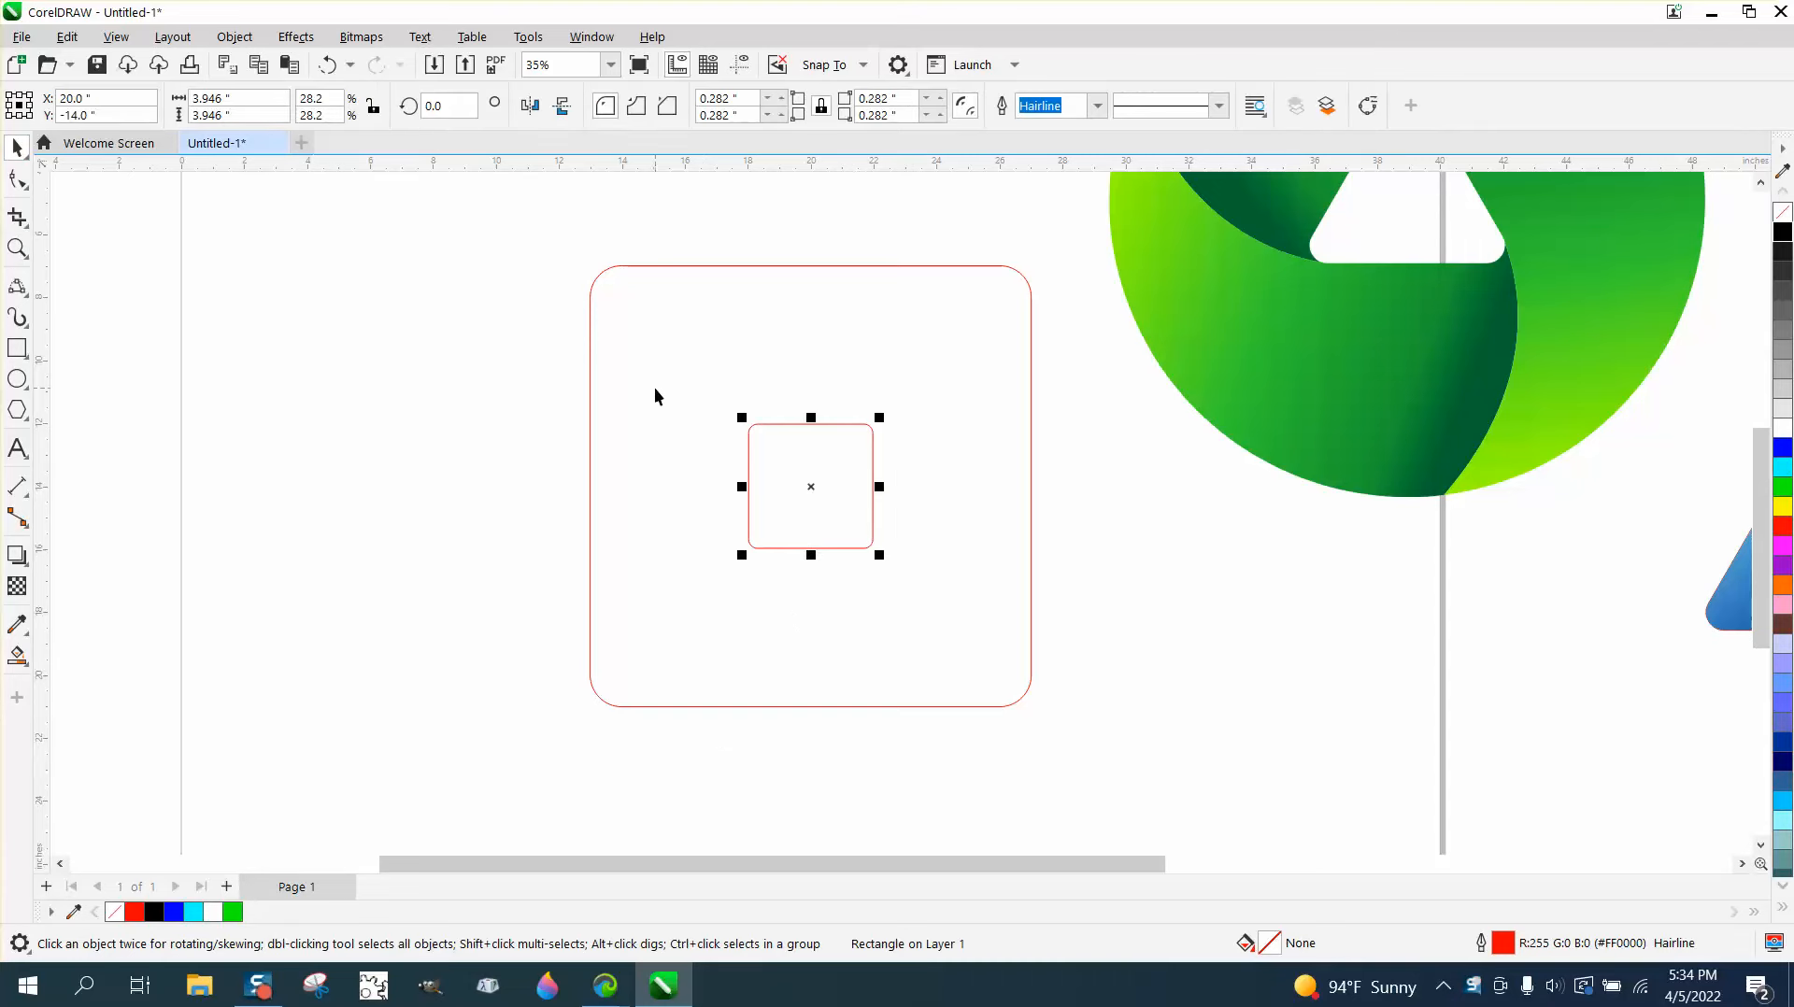
{"action": "scroll", "coordinate": [654, 392], "scroll_direction": "down", "scroll_amount": 1}
{"action": "left_click", "coordinate": [17, 248]}
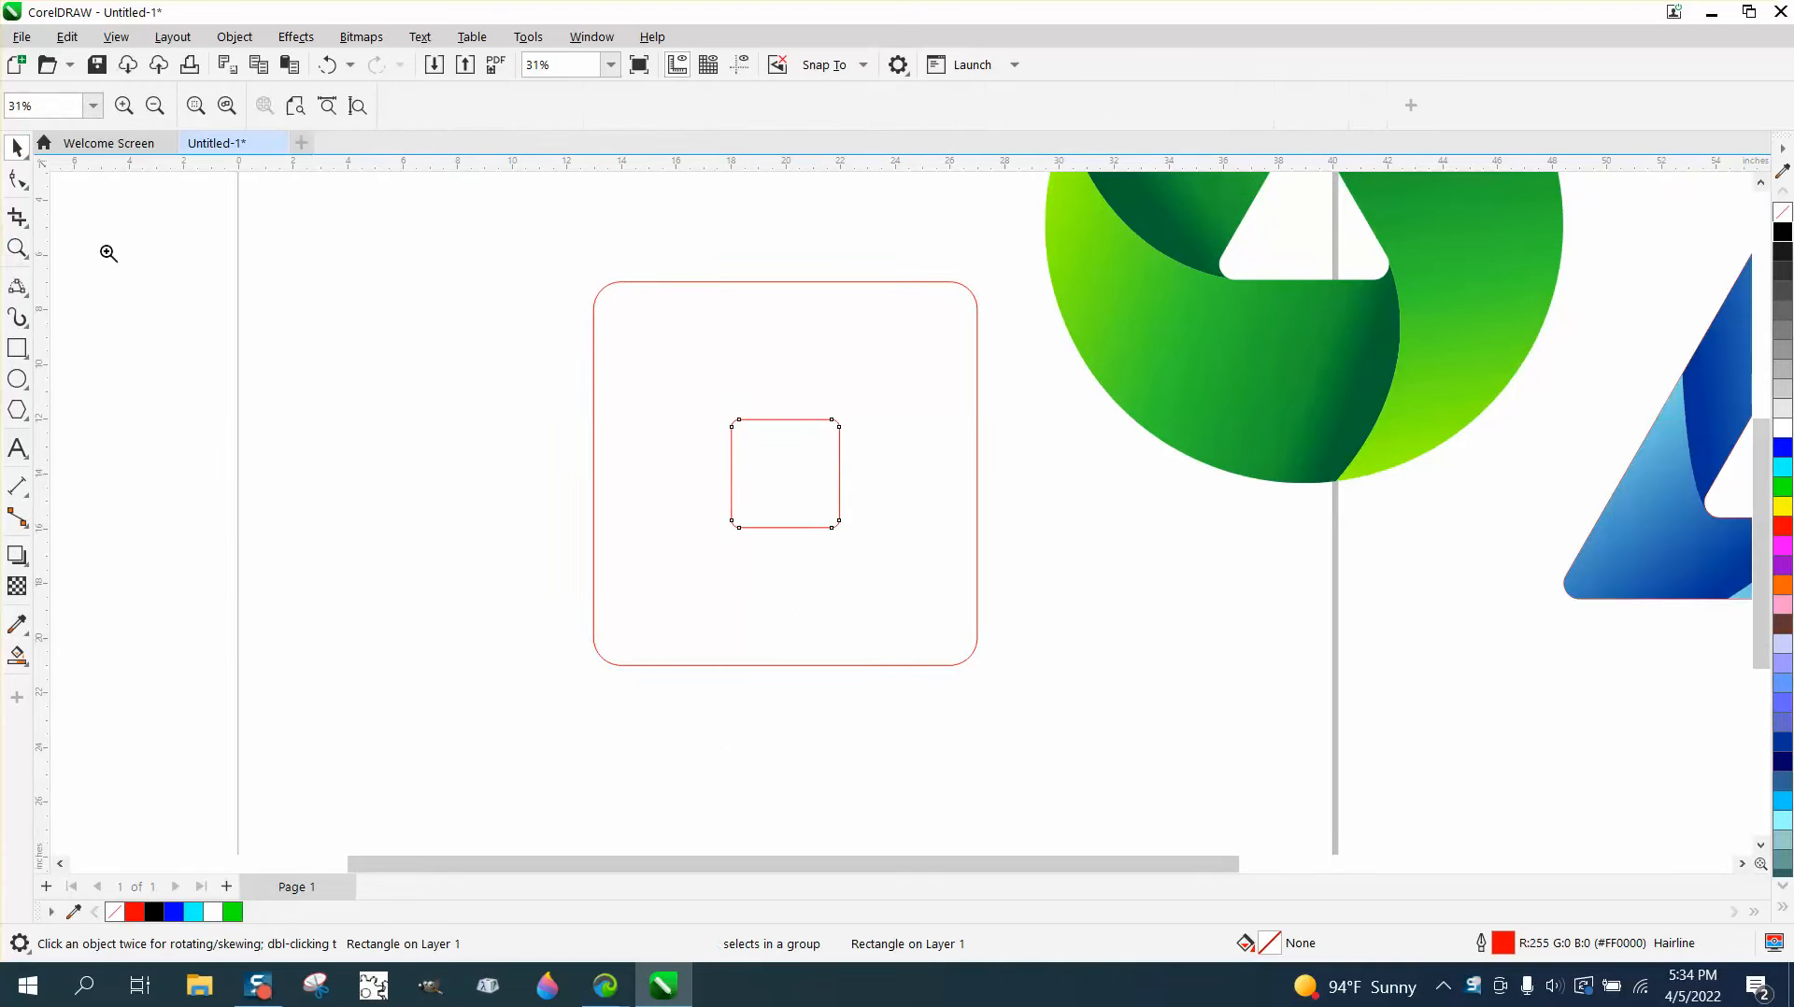
{"action": "left_click_drag", "start_coordinate": [511, 249], "coordinate": [1207, 757]}
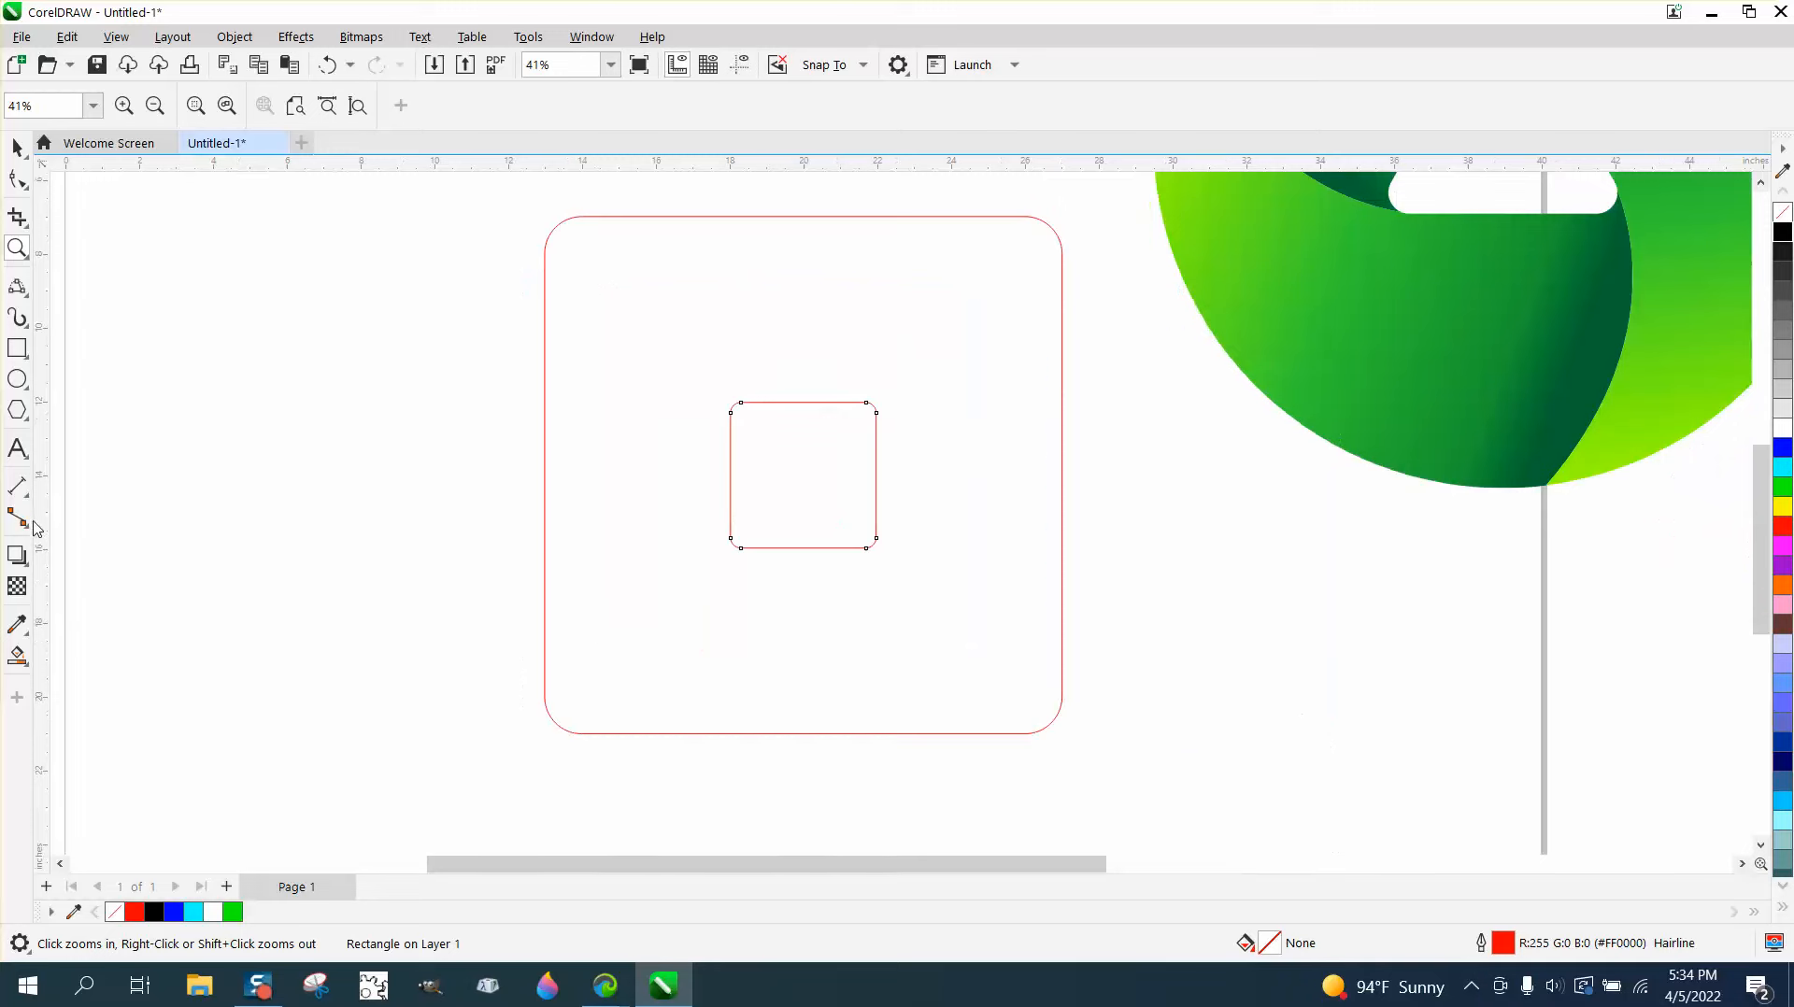
{"action": "left_click", "coordinate": [22, 290]}
{"action": "left_click", "coordinate": [138, 434]}
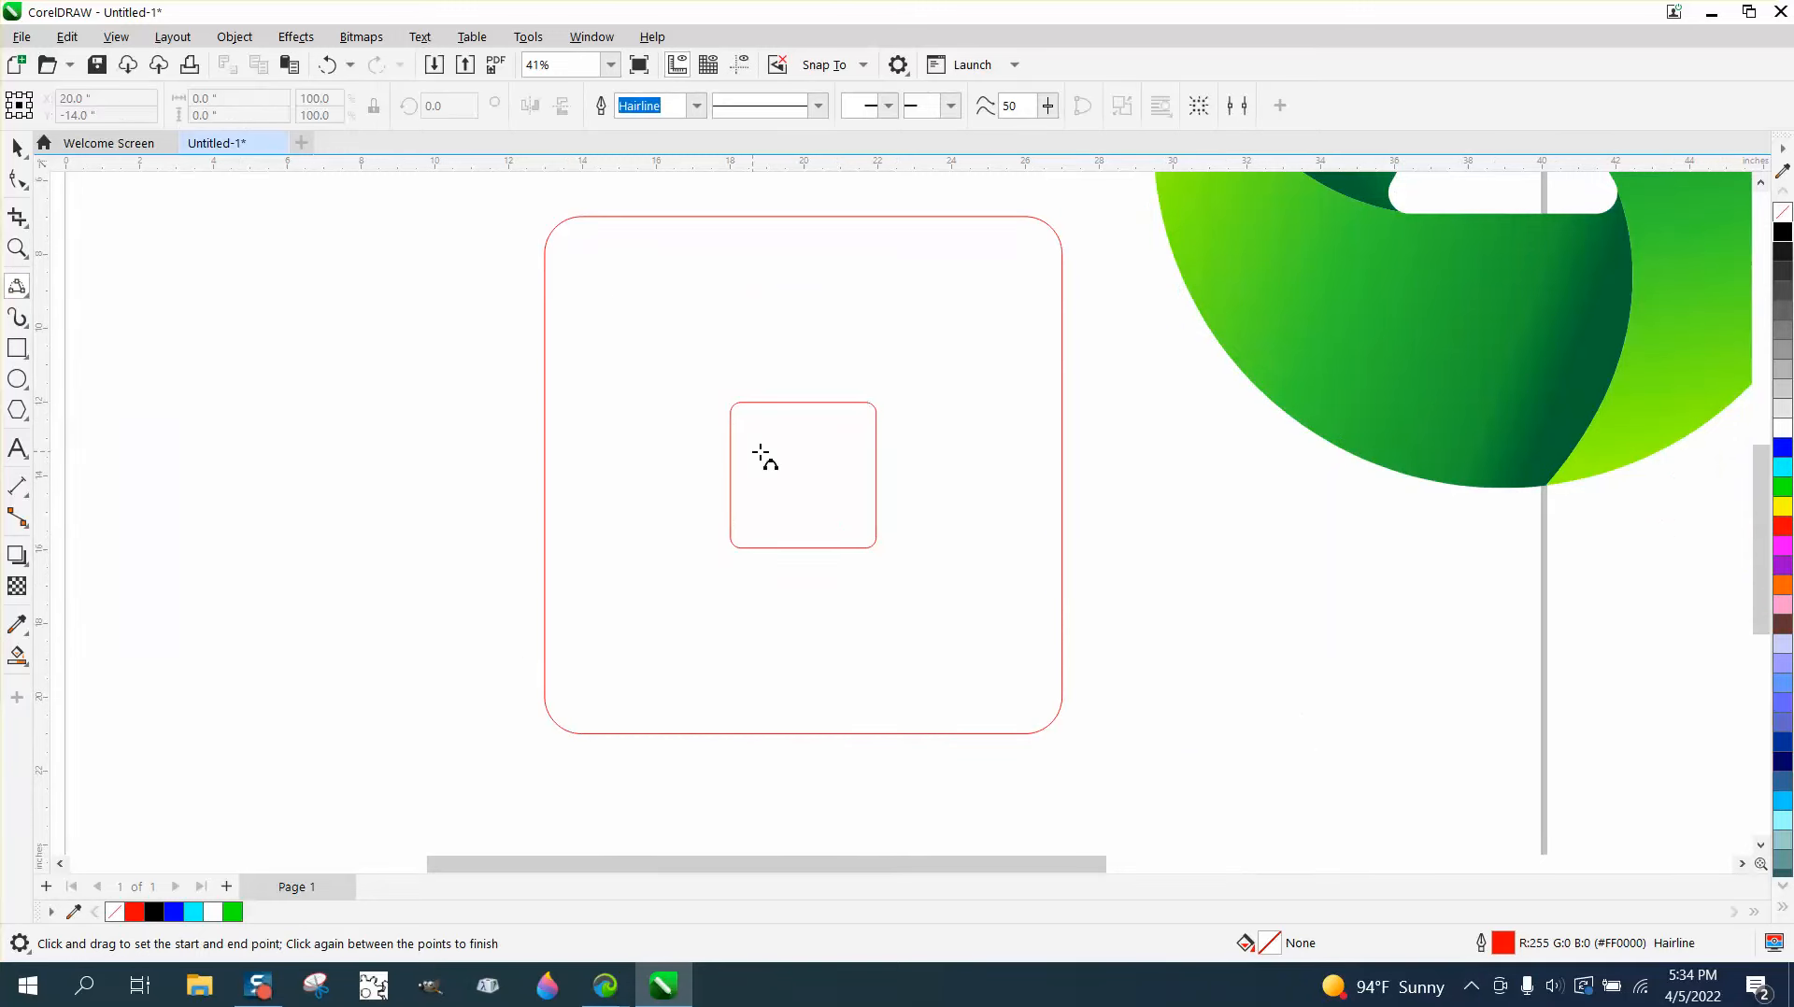
{"action": "left_click_drag", "start_coordinate": [868, 404], "coordinate": [1062, 515]}
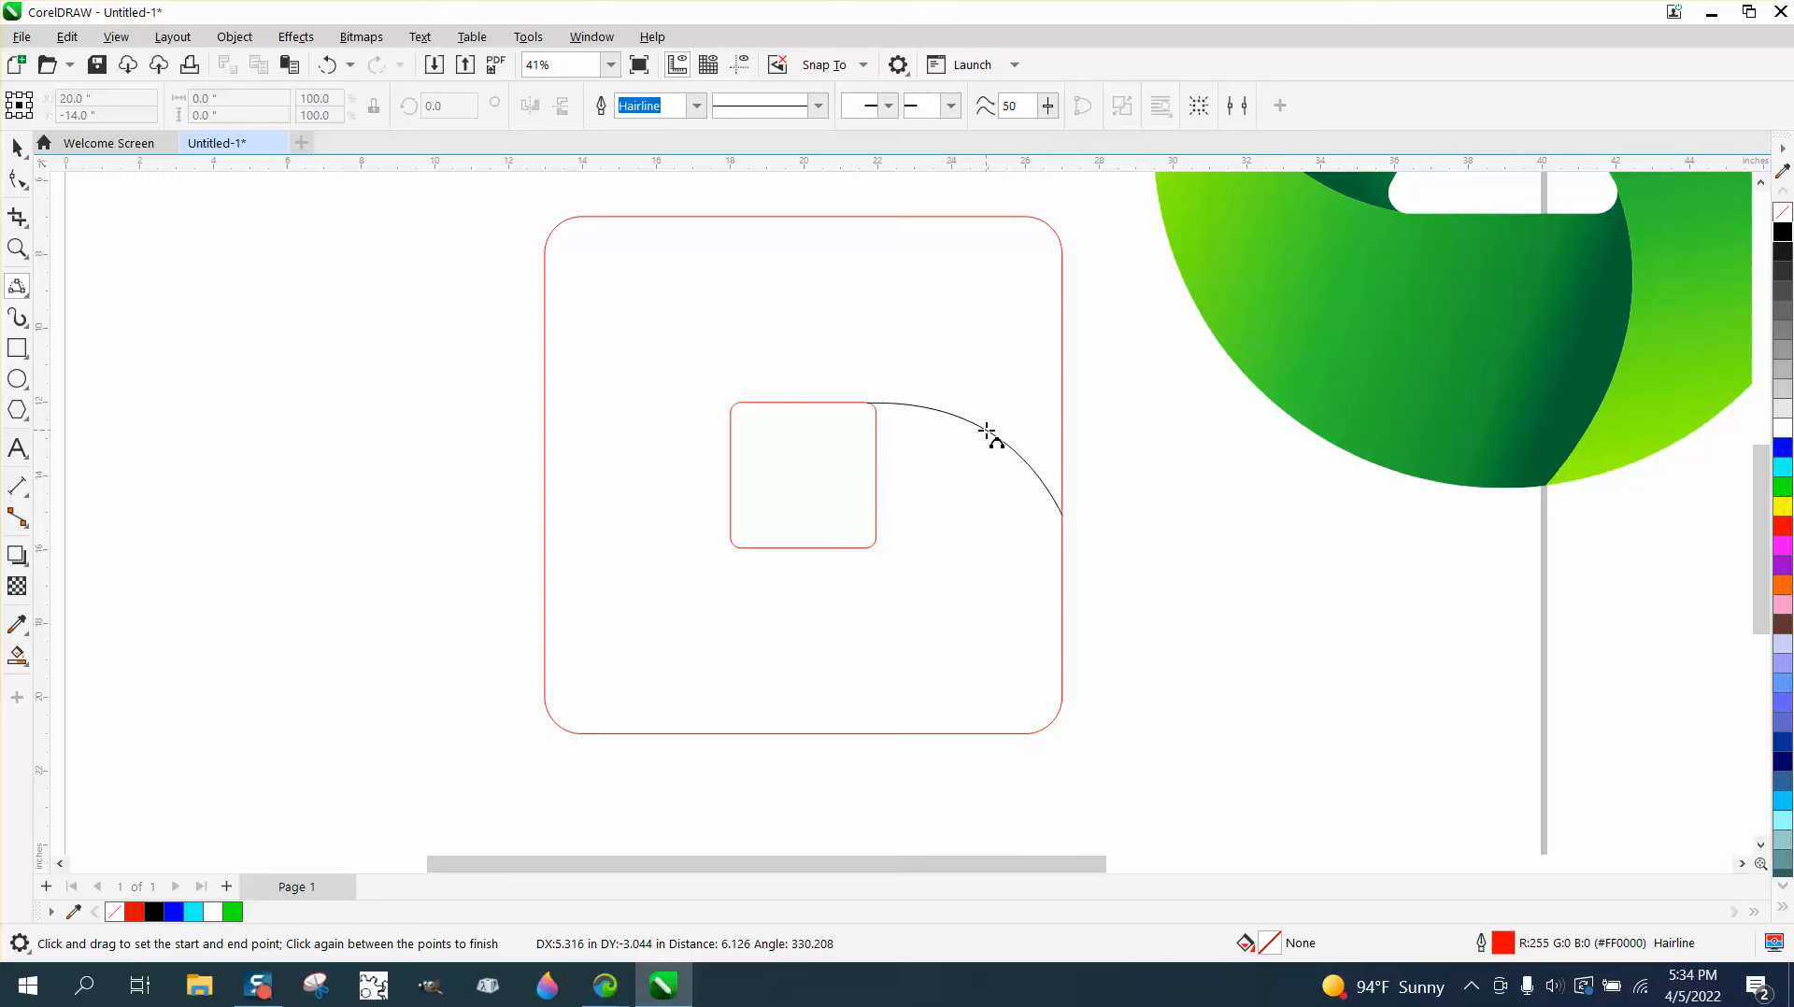
{"action": "left_click", "coordinate": [982, 438]}
Show the guidelines and place a horizontal guideline through the page centre at Y -14 inches.
{"action": "left_click", "coordinate": [15, 249]}
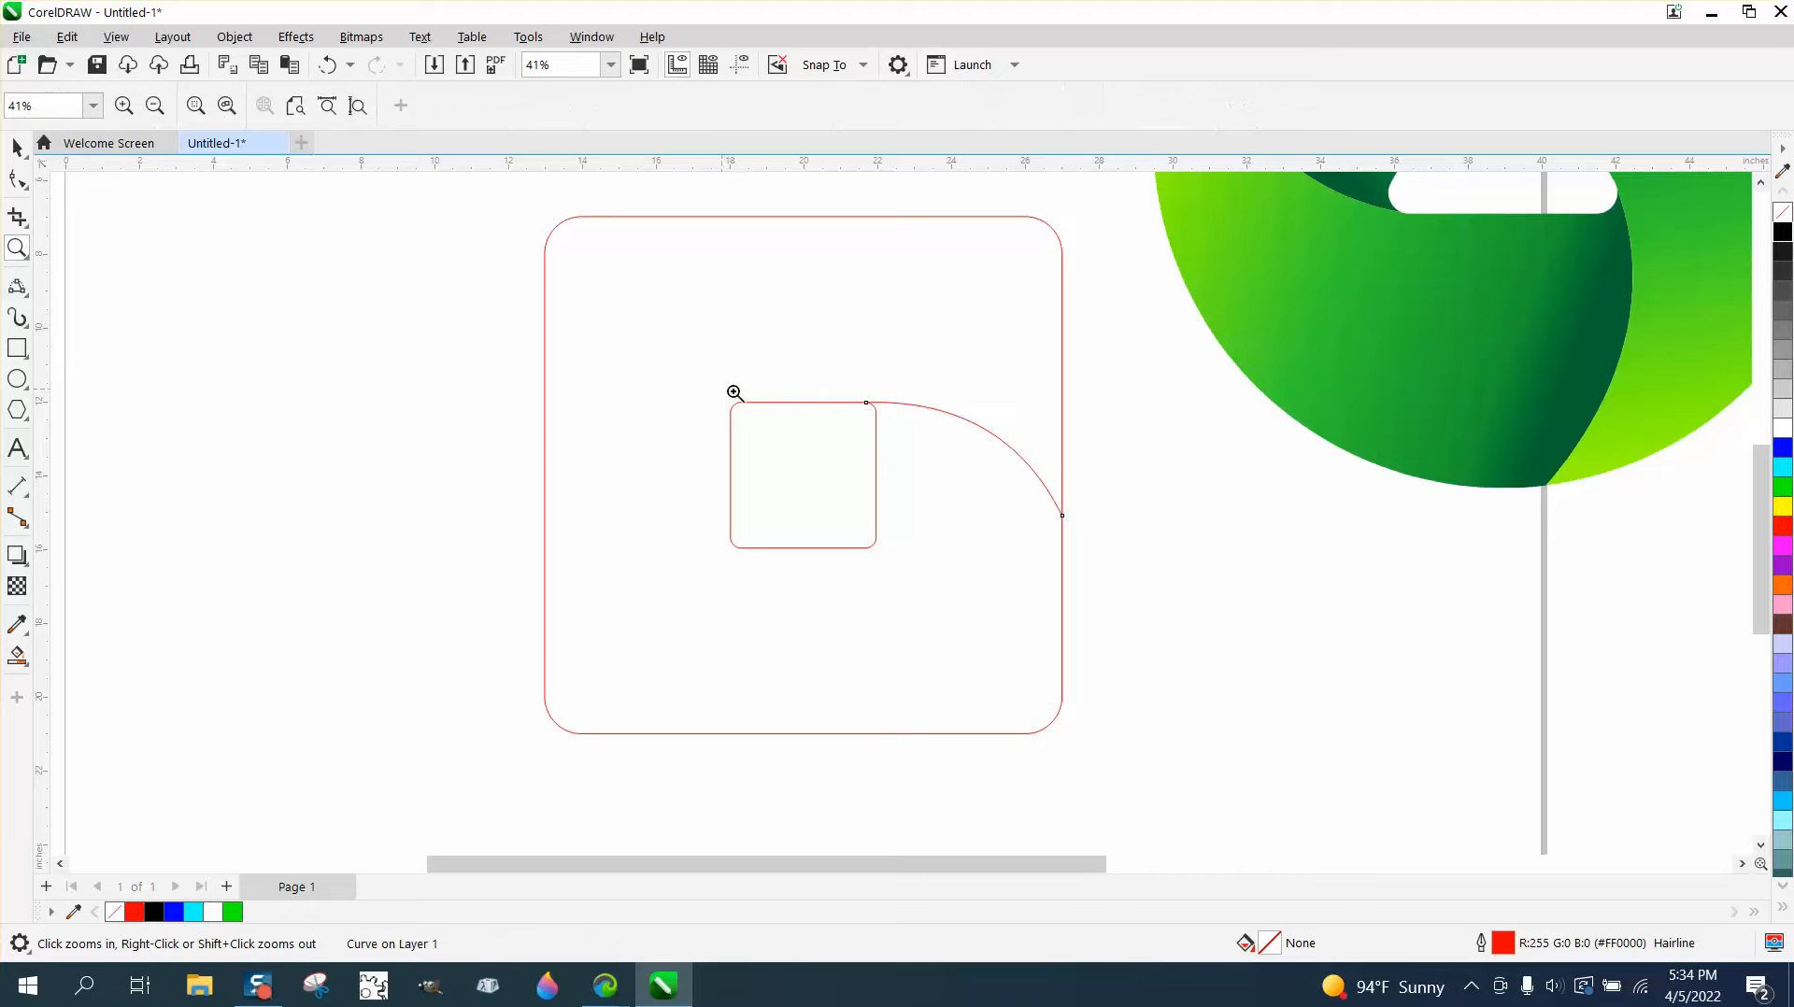
{"action": "left_click_drag", "start_coordinate": [844, 404], "coordinate": [928, 424]}
{"action": "scroll", "coordinate": [761, 427], "scroll_direction": "down", "scroll_amount": 7}
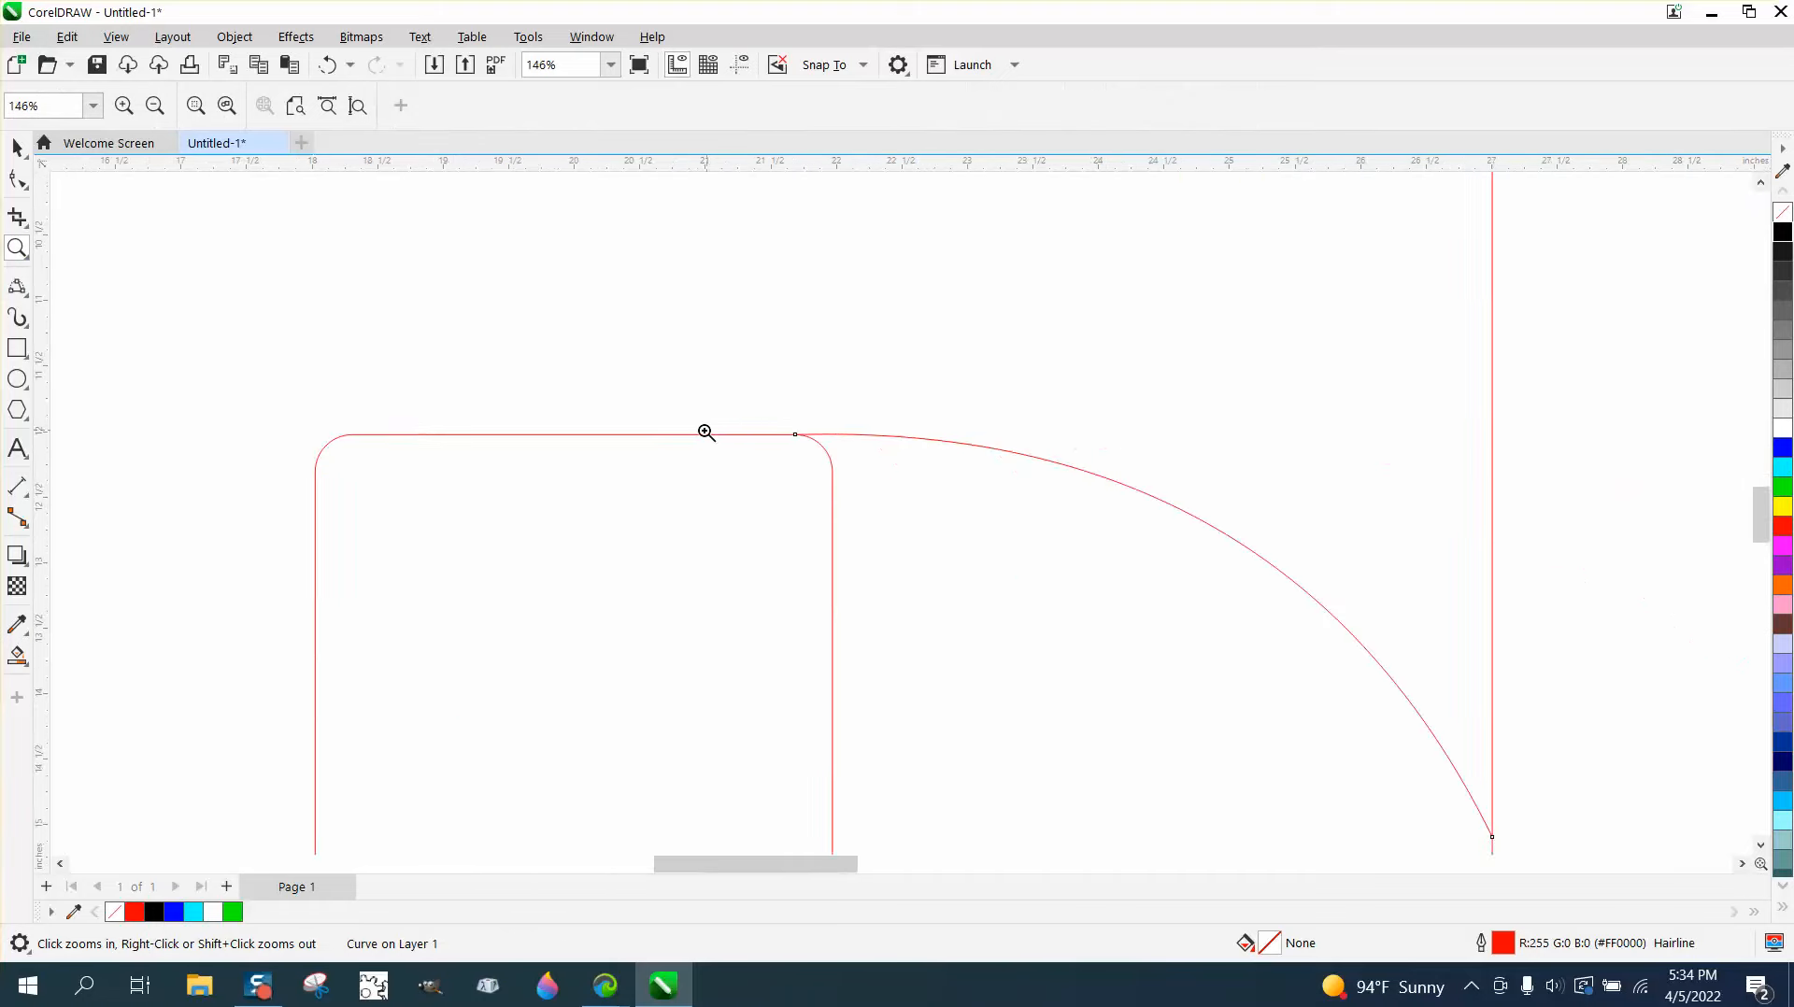
{"action": "left_click", "coordinate": [16, 147]}
{"action": "left_click", "coordinate": [730, 429]}
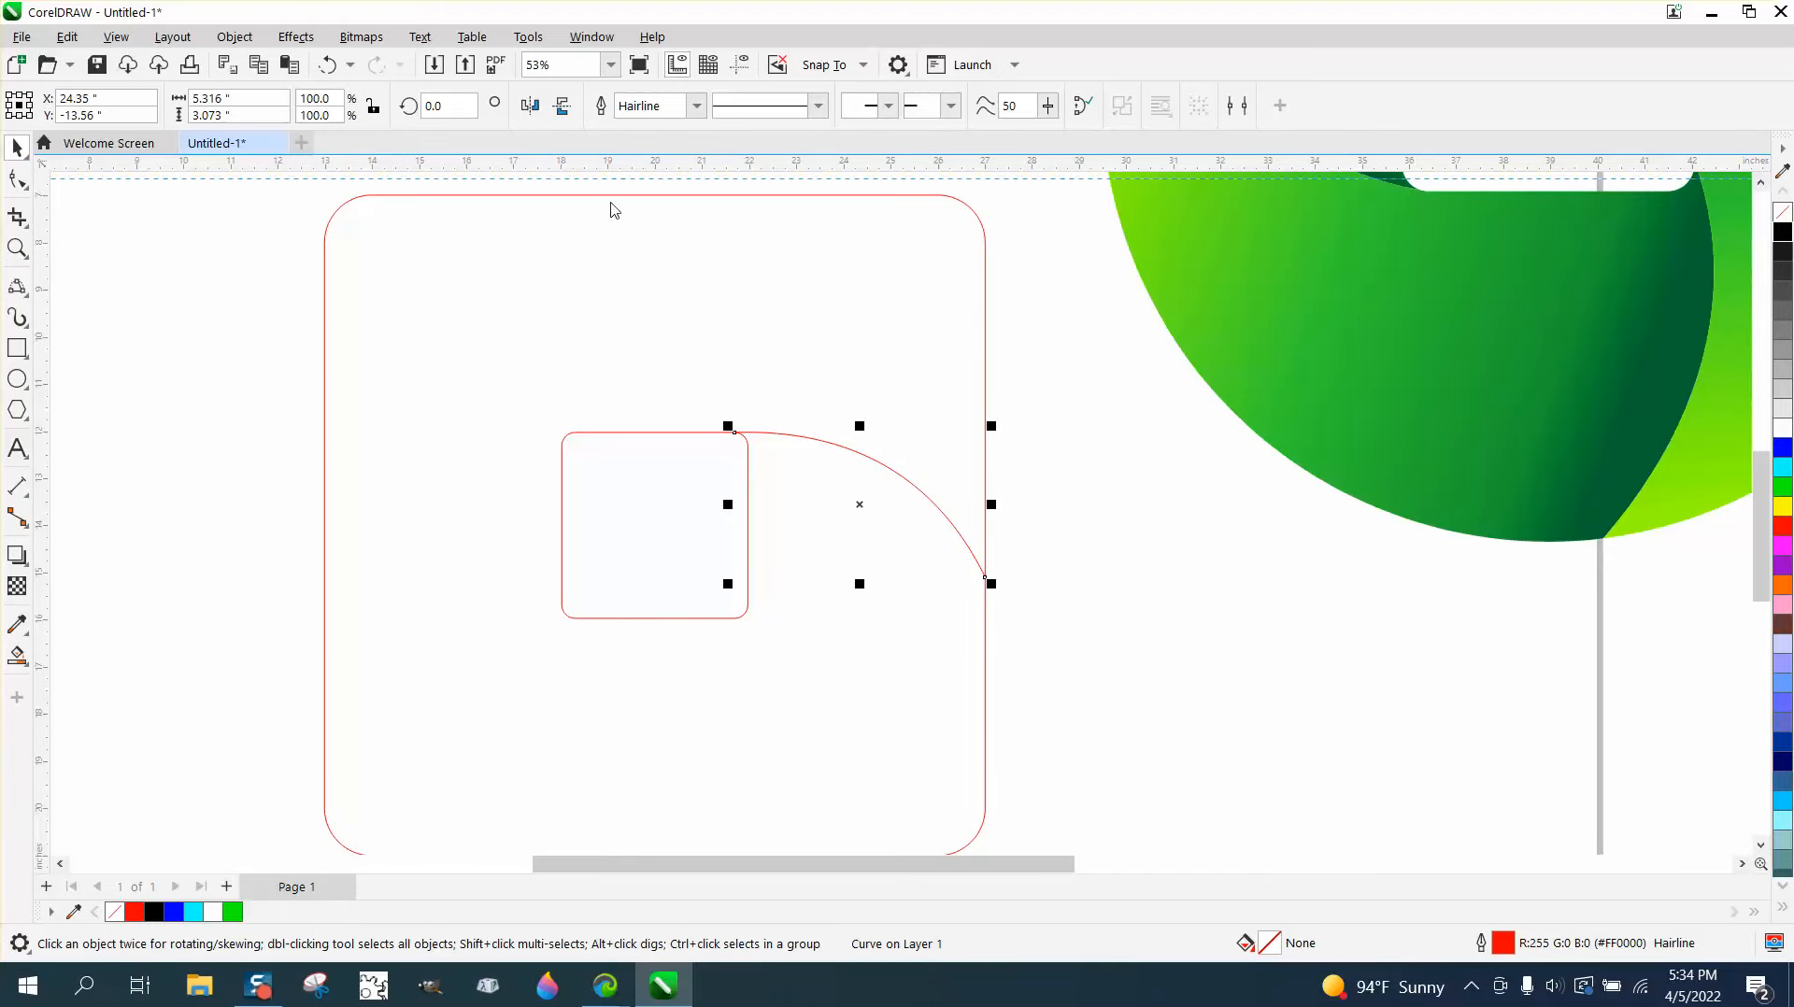
{"action": "left_click_drag", "start_coordinate": [614, 209], "coordinate": [617, 304]}
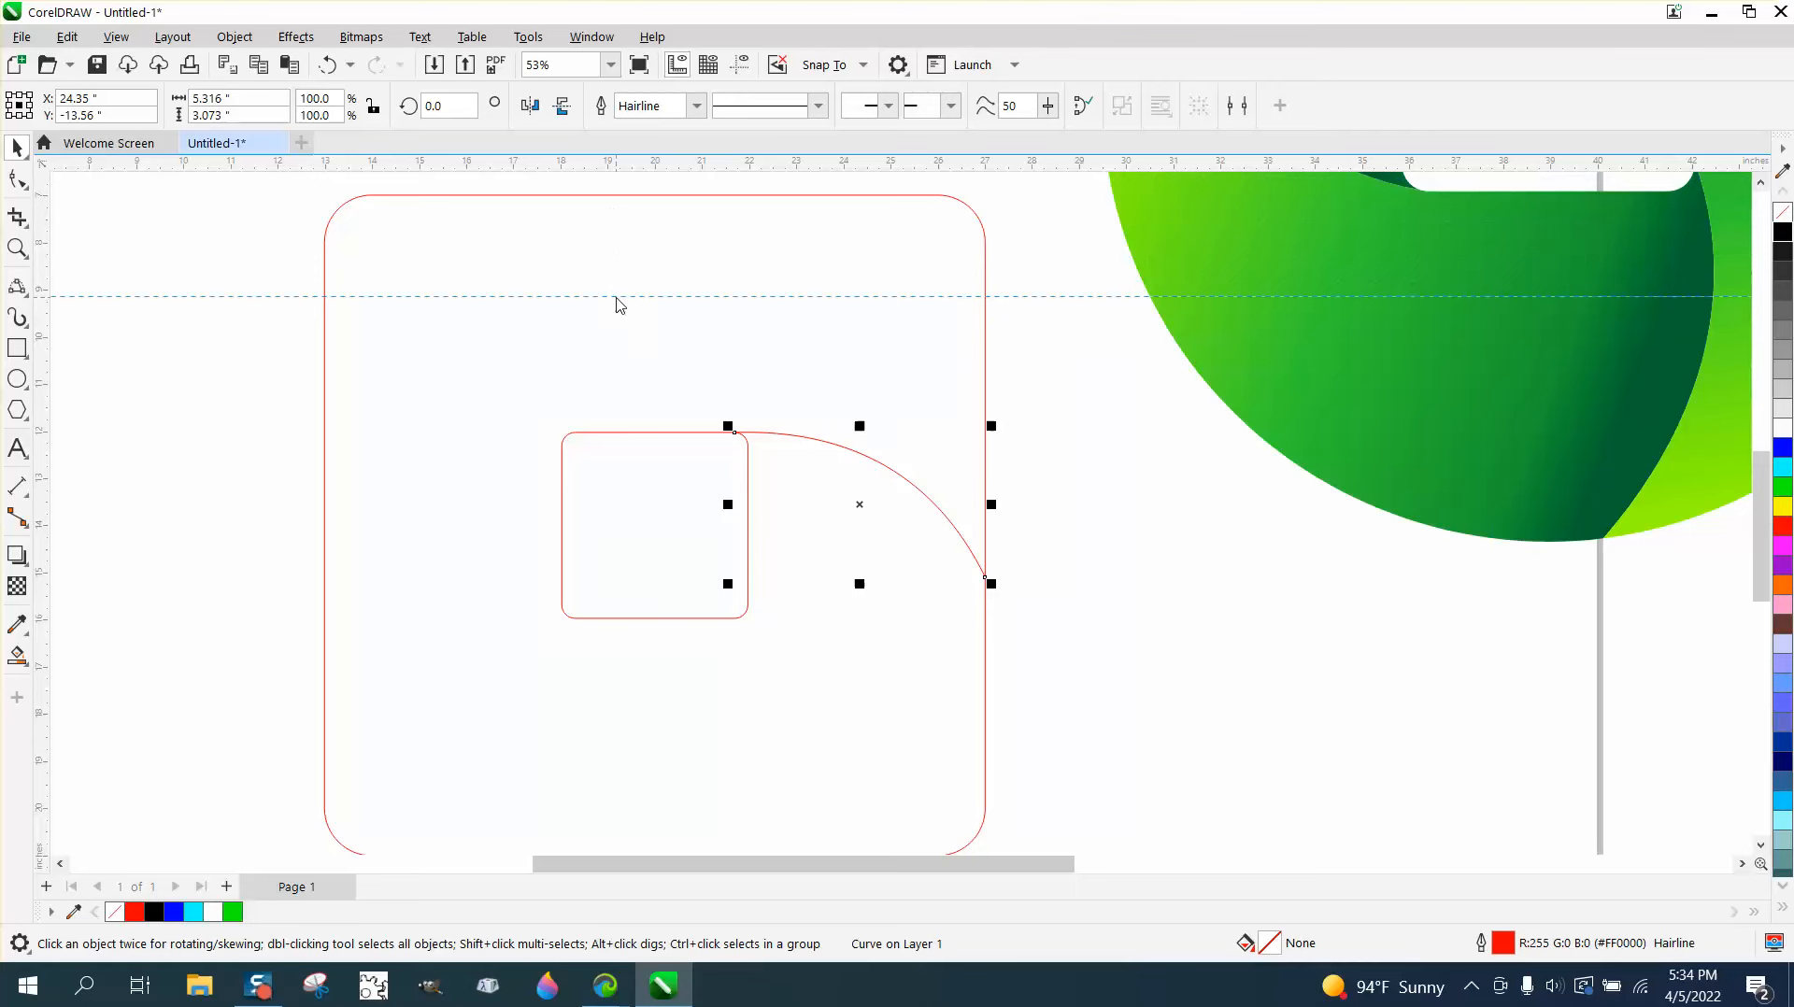
{"action": "left_click", "coordinate": [742, 67]}
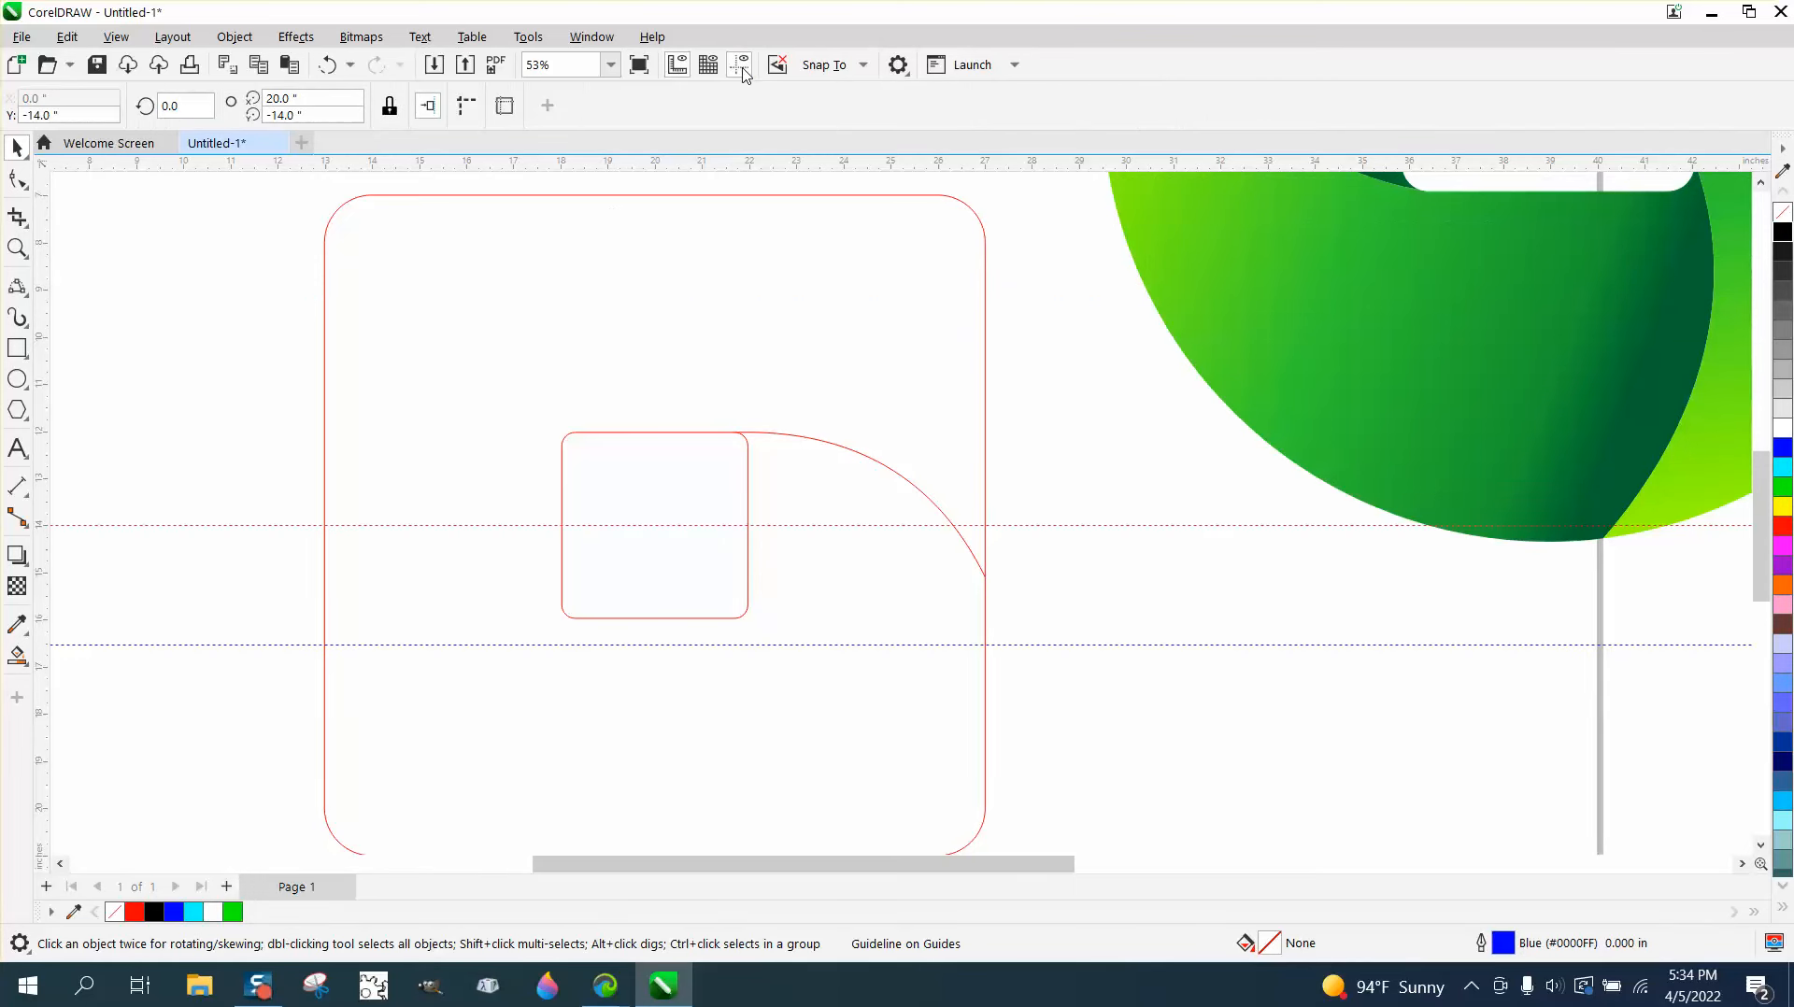
{"action": "left_click", "coordinate": [555, 642]}
{"action": "key", "text": "Delete"}
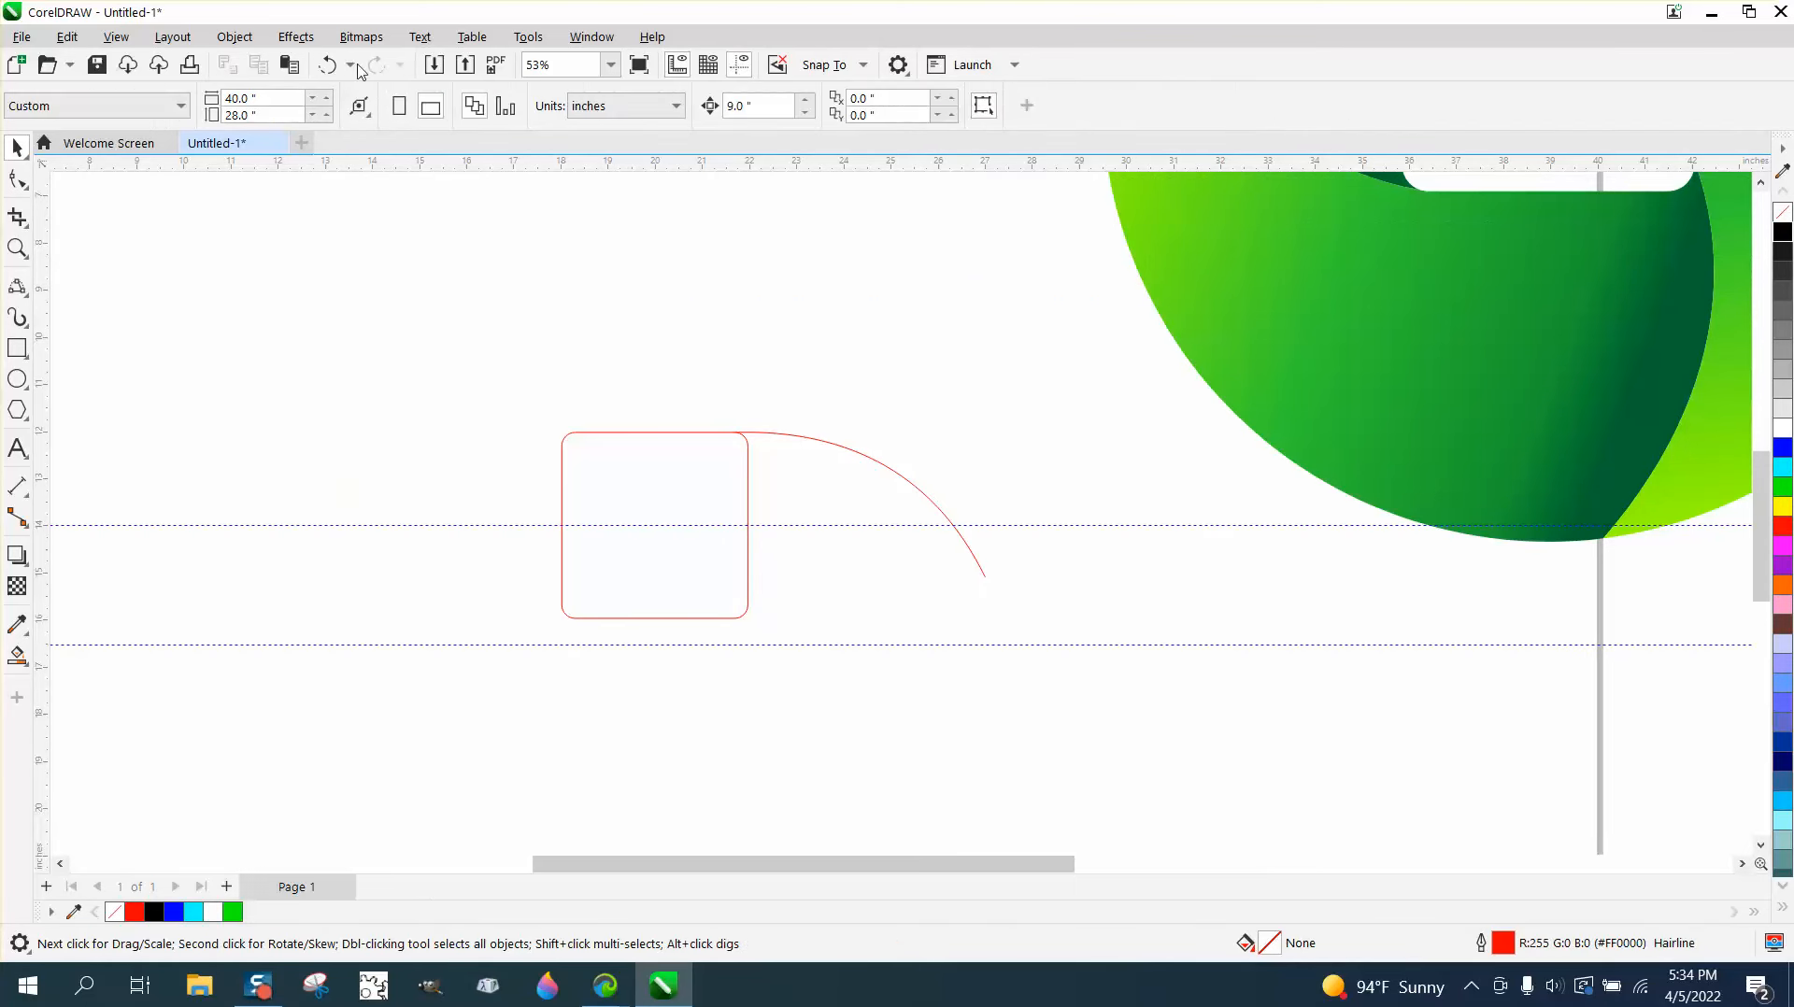
{"action": "left_click", "coordinate": [327, 65]}
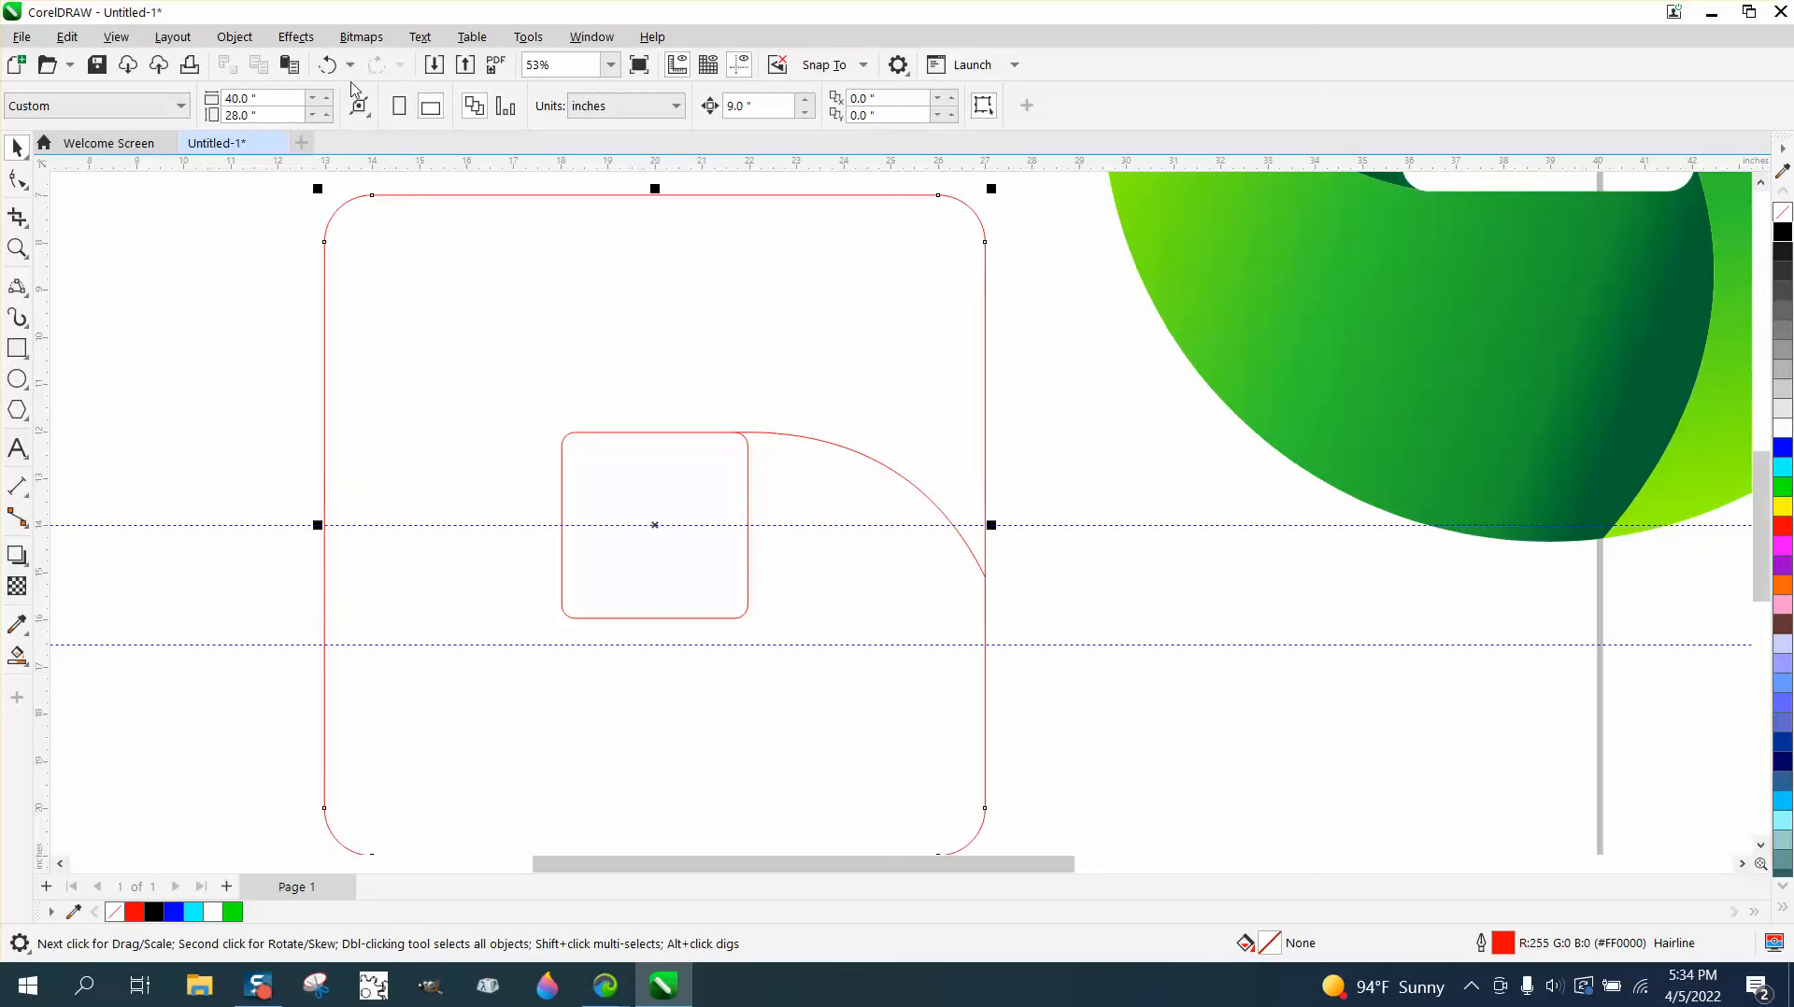
Delete the extra horizontal guideline below the centre and add a vertical guideline through the page centre.
{"action": "left_click", "coordinate": [271, 645]}
{"action": "key", "text": "Delete"}
{"action": "left_click_drag", "start_coordinate": [66, 462], "coordinate": [175, 461]}
{"action": "key", "text": "p"}
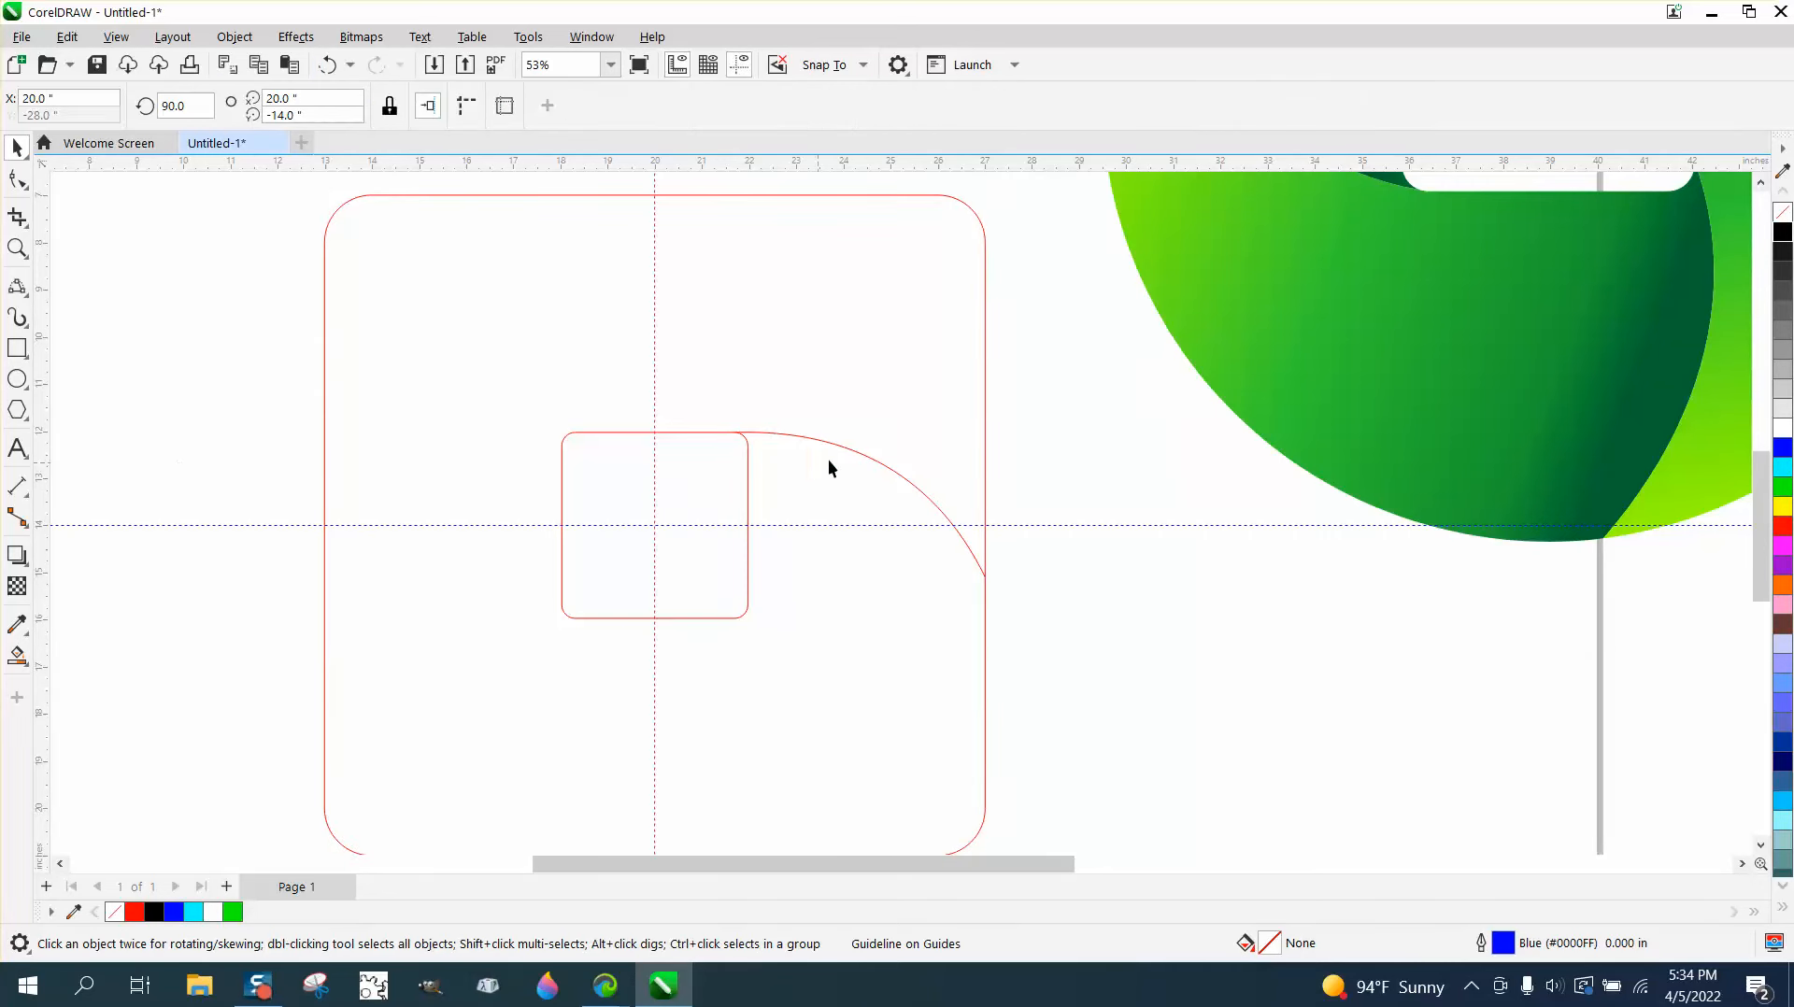
Move the curve's rotation centre to the guideline intersection and create a copy rotated 90 degrees.
{"action": "left_click", "coordinate": [872, 462]}
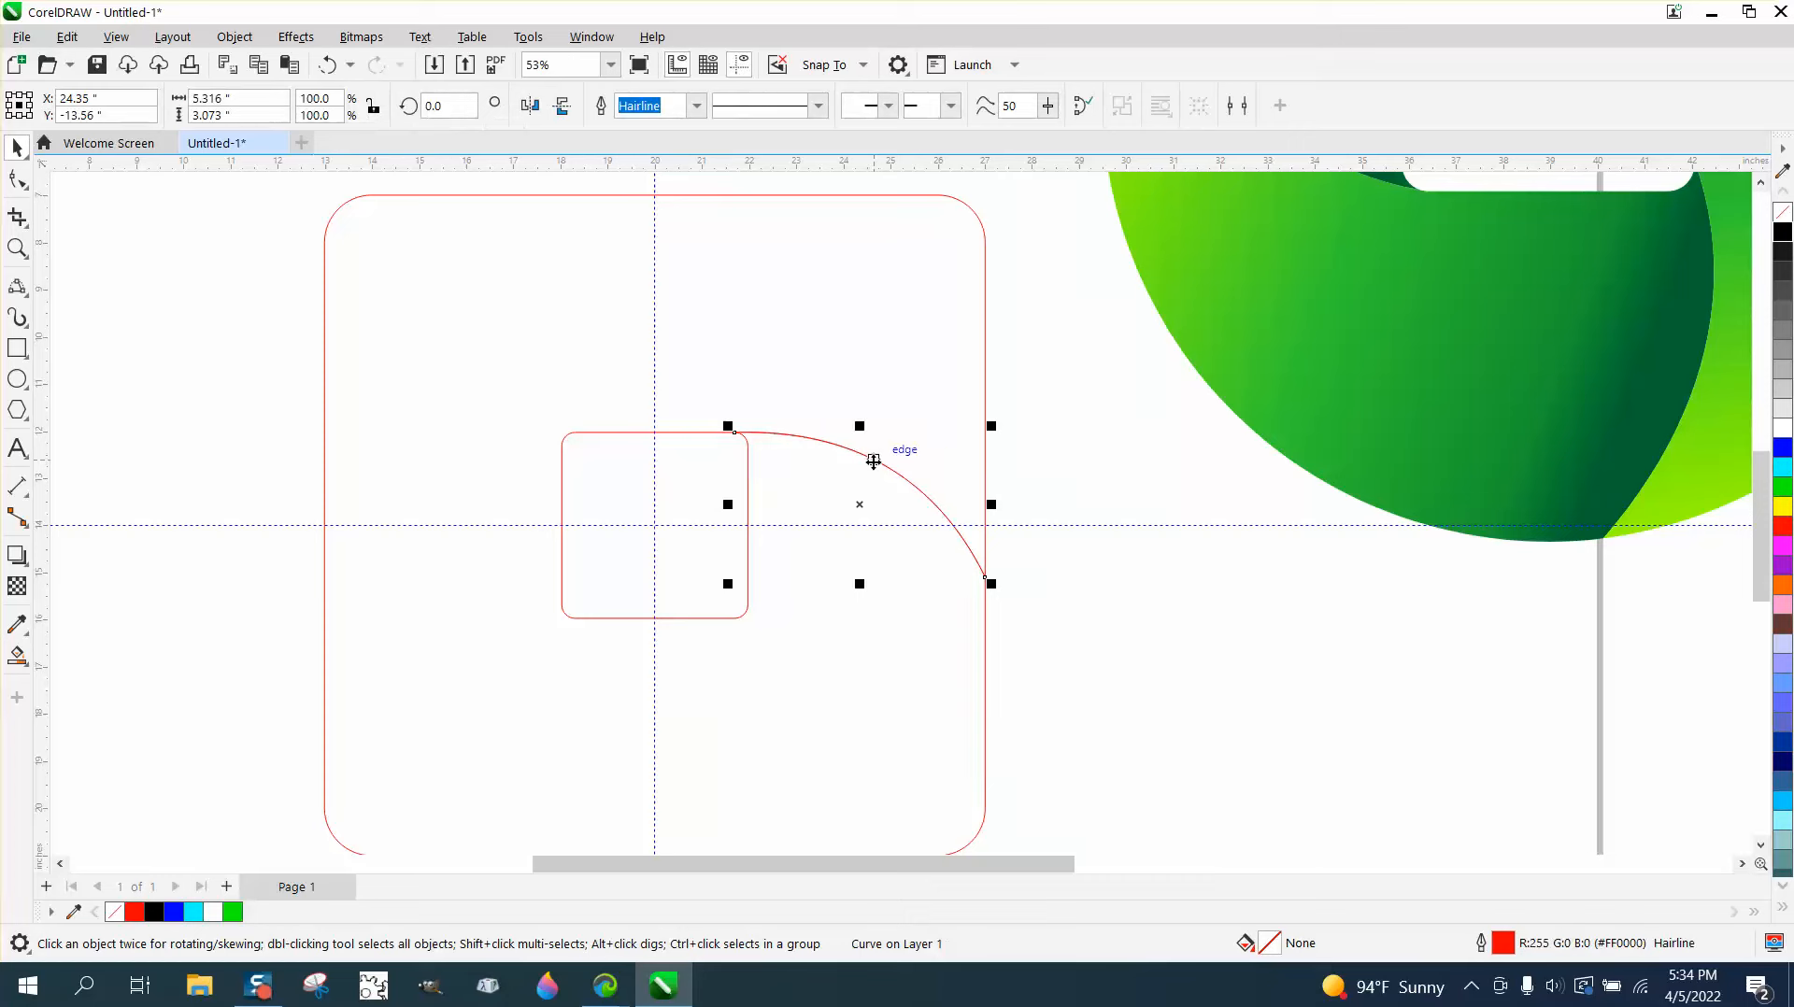
{"action": "left_click", "coordinate": [860, 506]}
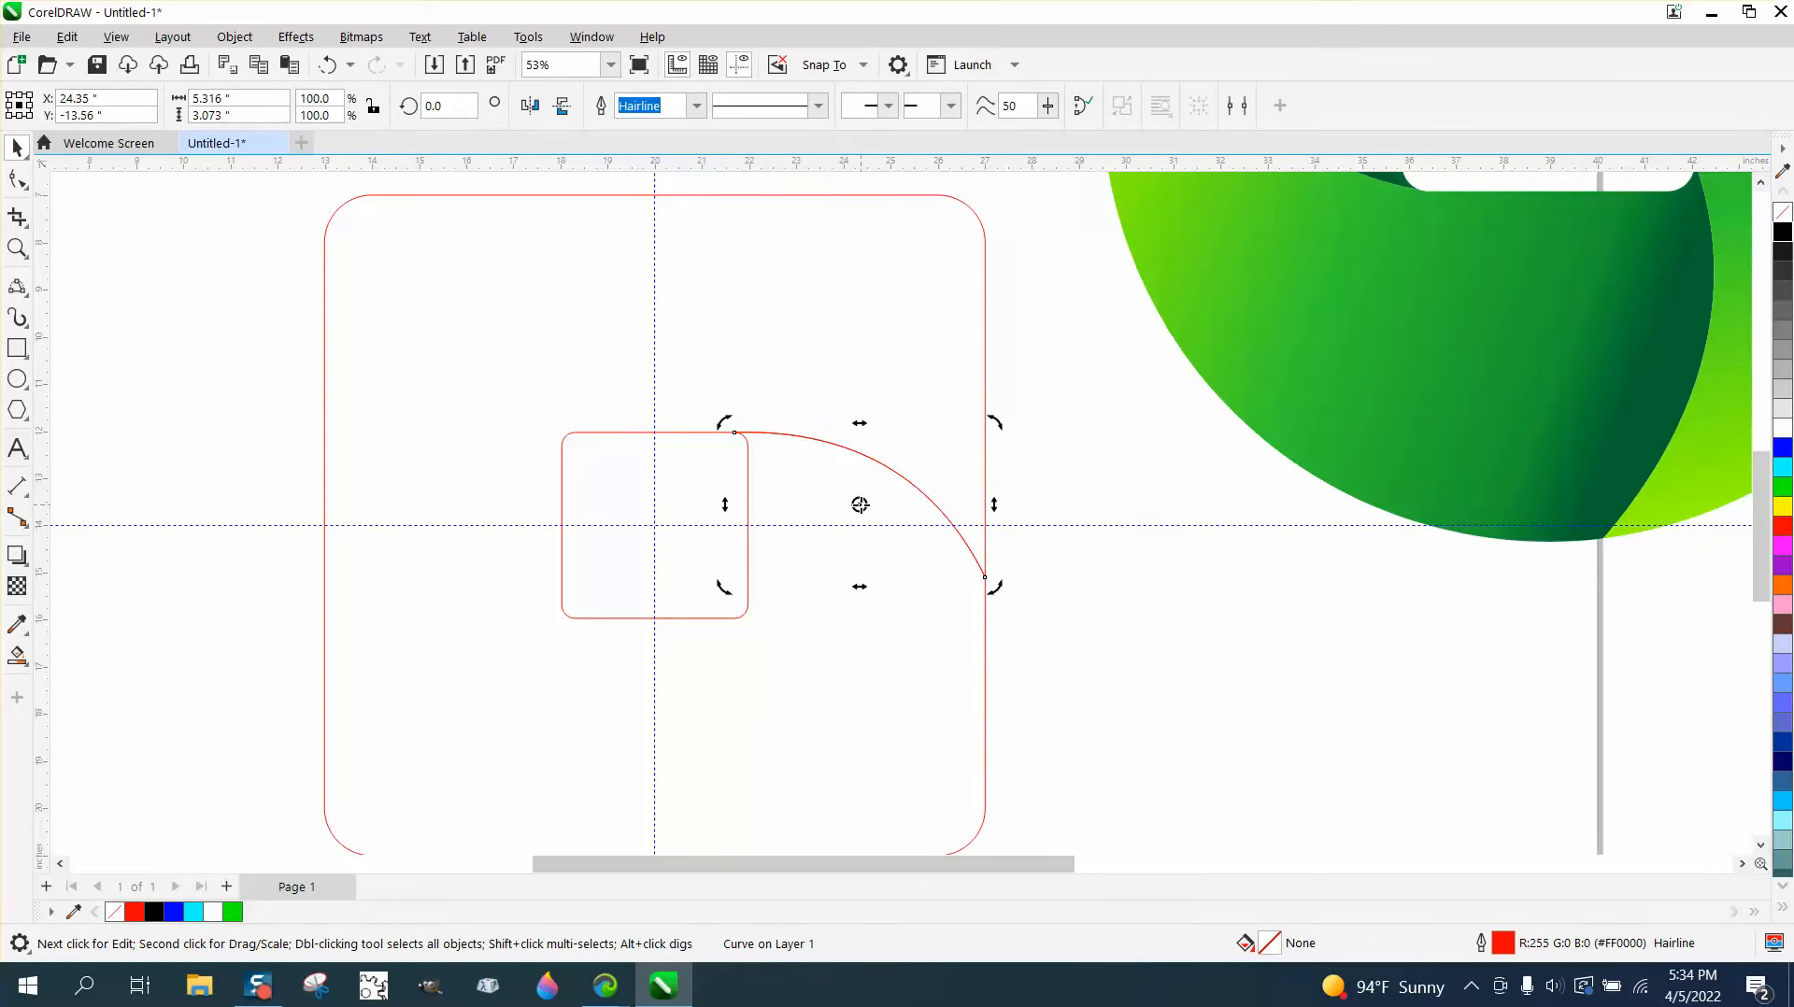
{"action": "mouse_move", "coordinate": [860, 505]}
{"action": "left_mouse_down"}
{"action": "mouse_move", "coordinate": [718, 534]}
{"action": "mouse_move", "coordinate": [658, 524]}
{"action": "left_mouse_up"}
{"action": "left_click", "coordinate": [873, 454]}
{"action": "left_click", "coordinate": [867, 457]}
{"action": "left_click", "coordinate": [867, 457]}
{"action": "type", "text": "90"}
{"action": "key", "text": "Return"}
{"action": "key", "text": "plus"}
Create two more copies of the curve around the same centre, rotated to 180 and 270 degrees.
{"action": "left_click_drag", "start_coordinate": [473, 106], "coordinate": [420, 107]}
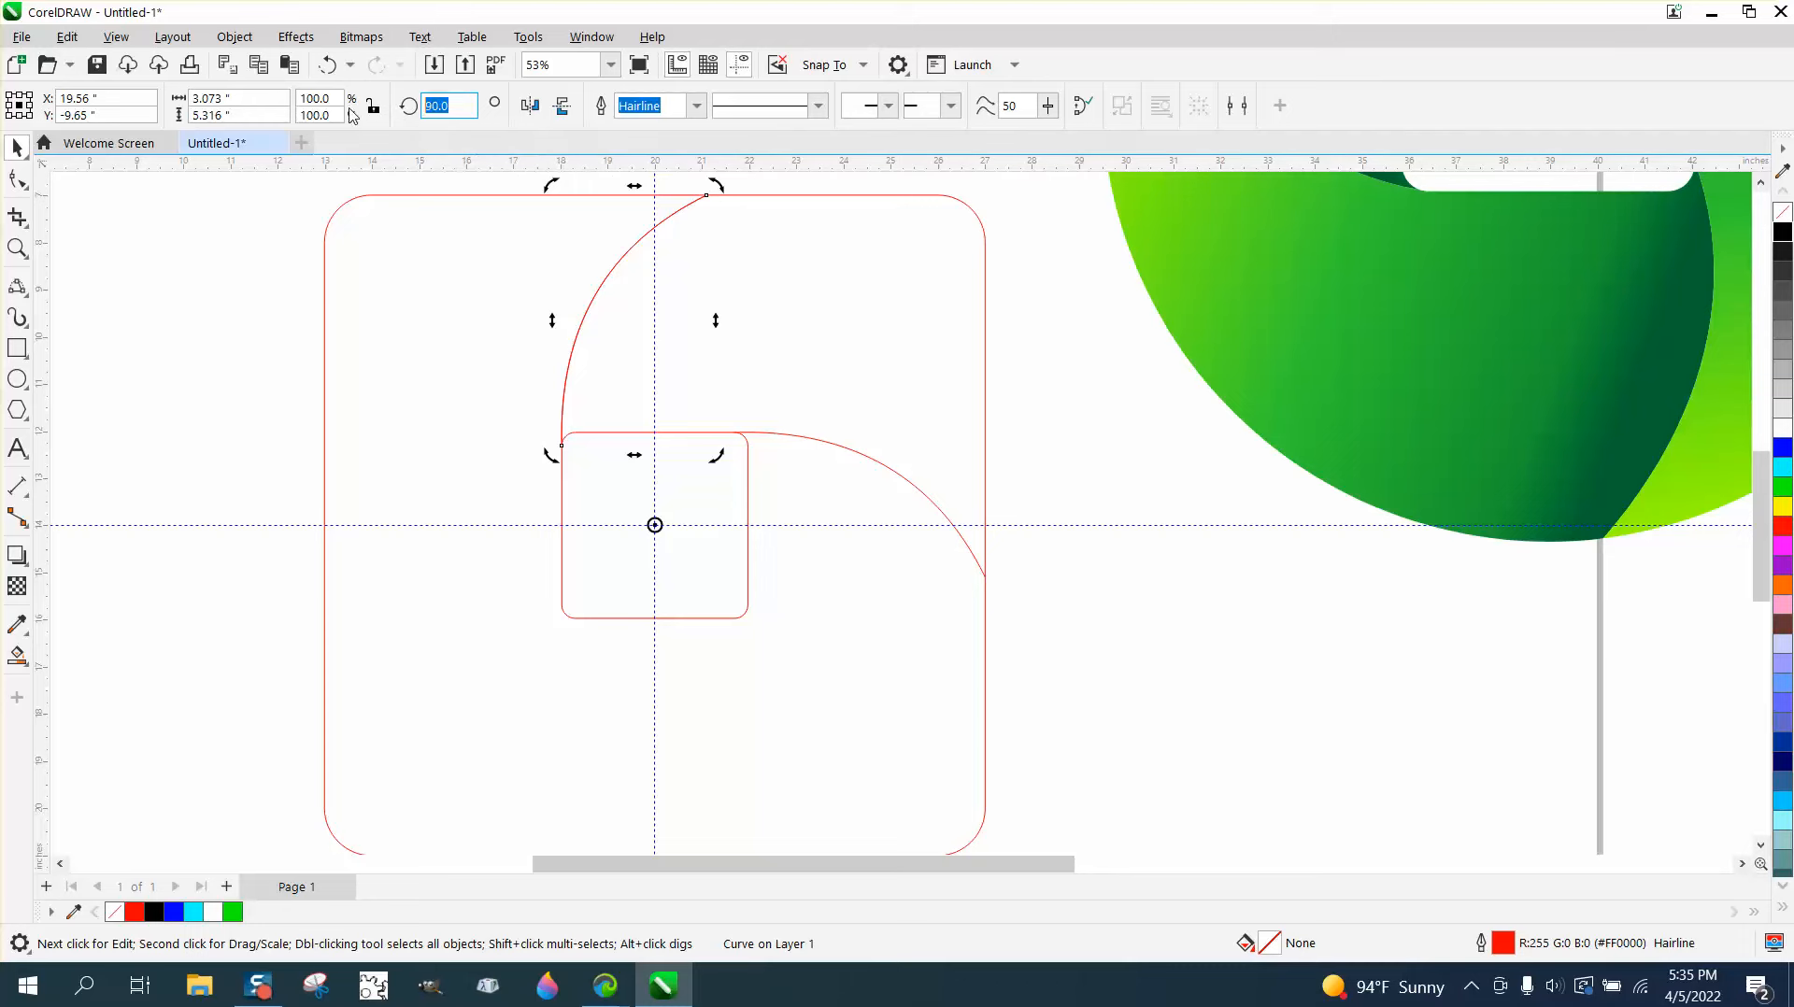
{"action": "type", "text": "8"}
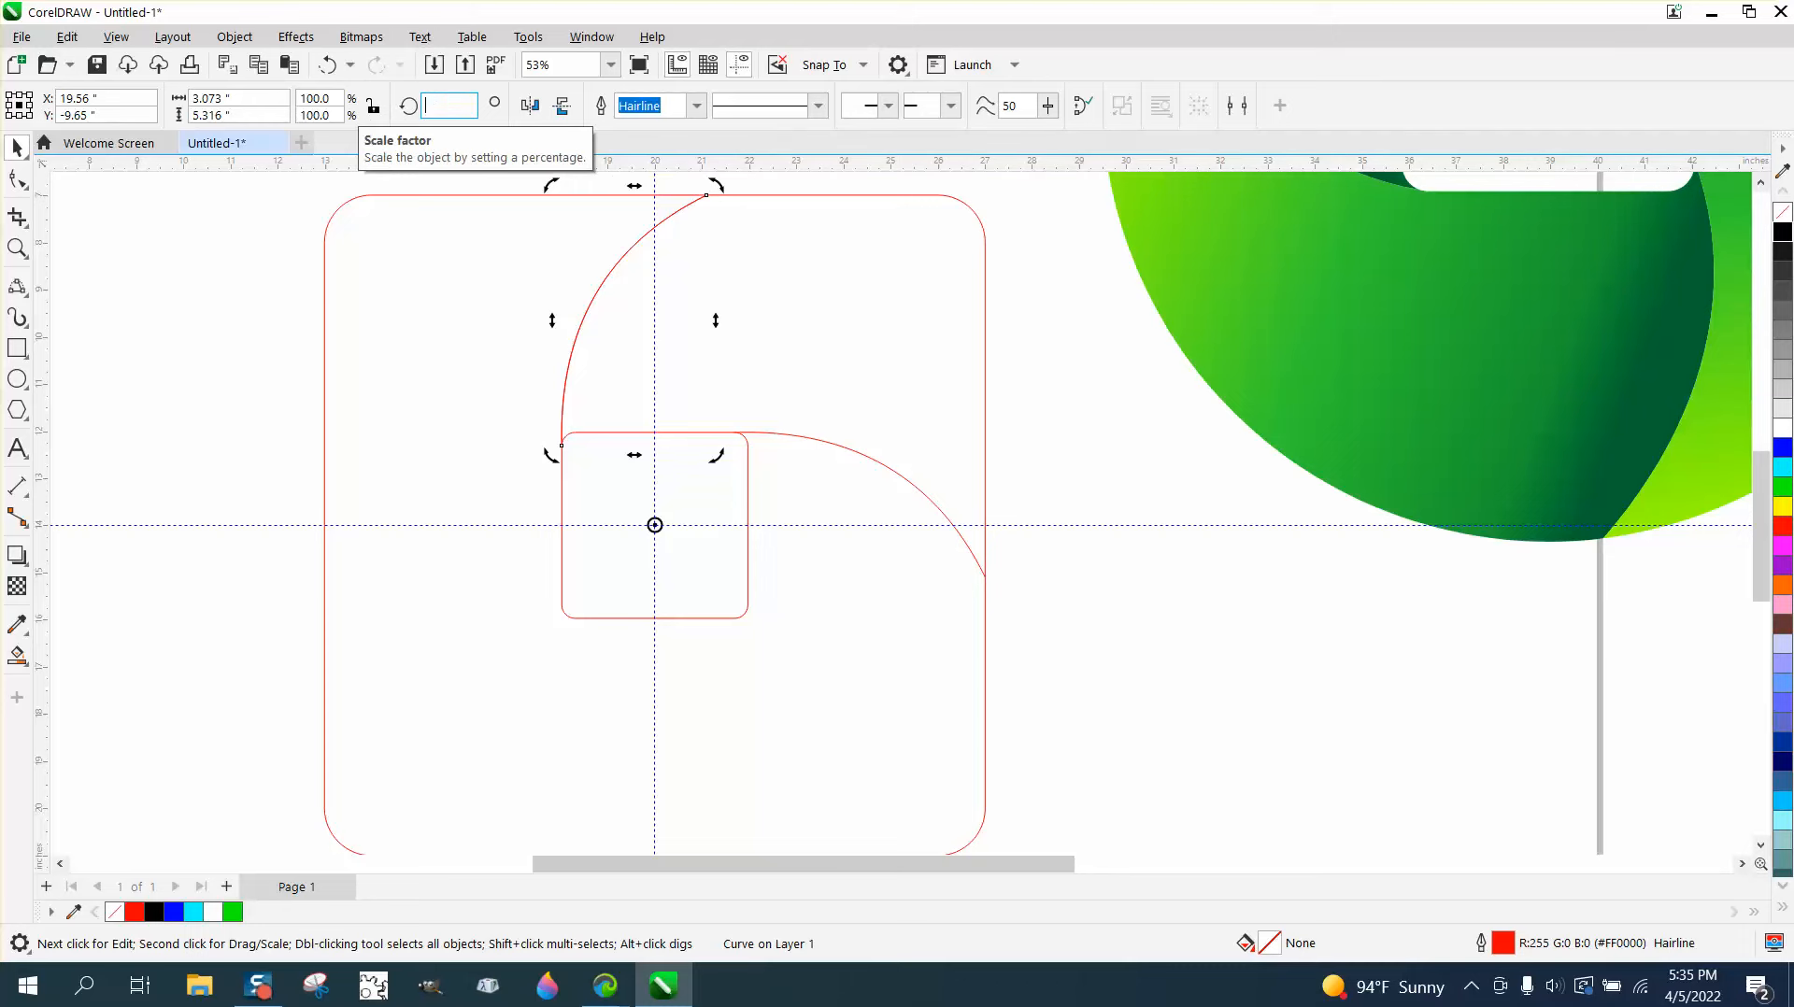
{"action": "type", "text": "80"}
{"action": "key", "text": "Return"}
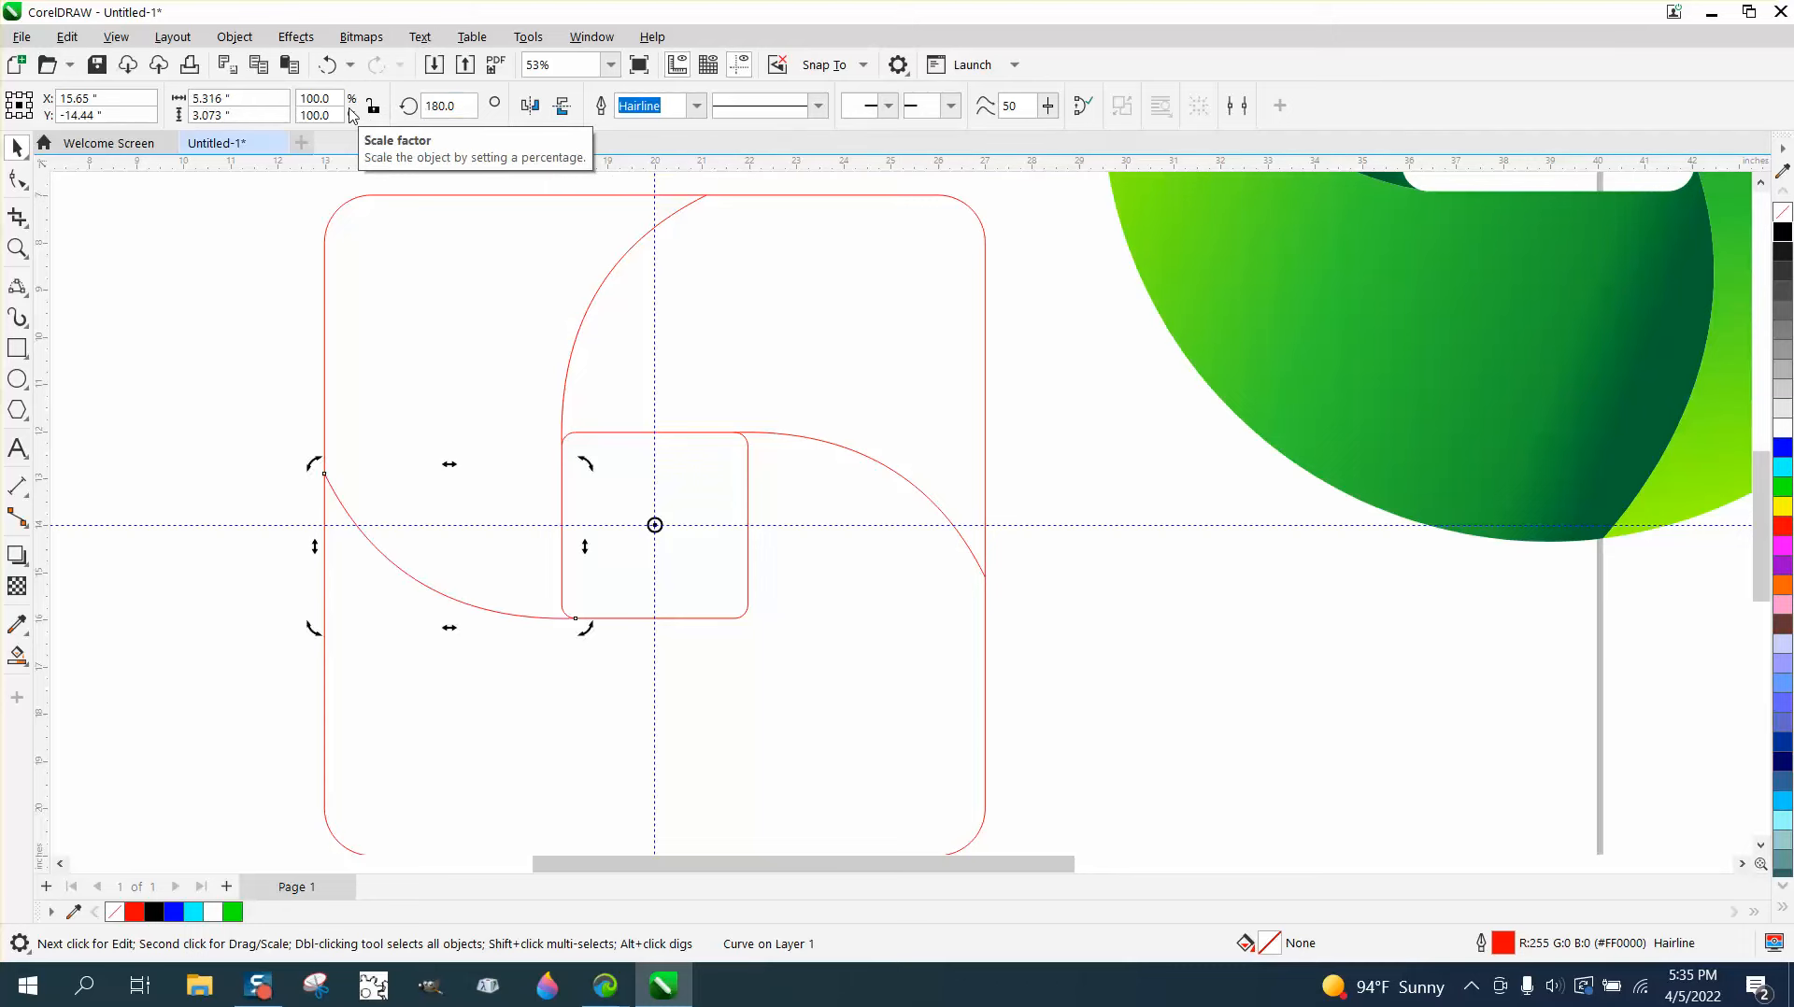
{"action": "key", "text": "ctrl+d"}
{"action": "scroll", "coordinate": [623, 366], "scroll_direction": "down", "scroll_amount": 1}
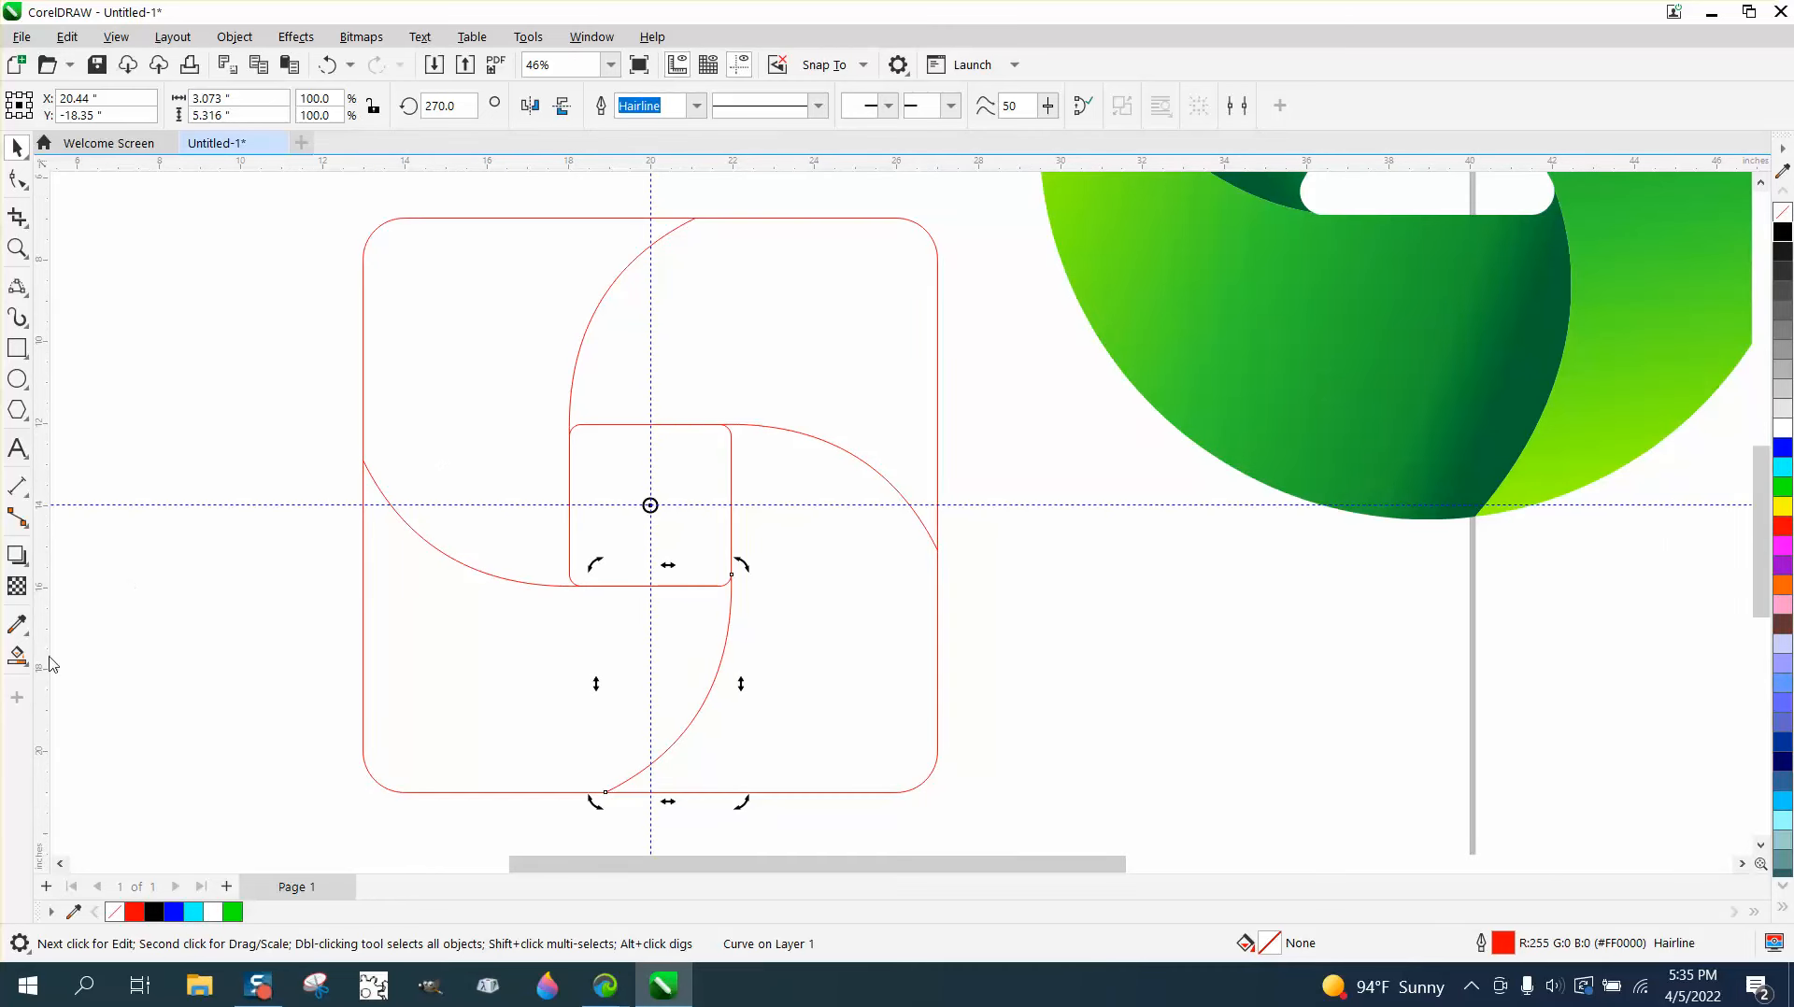
Smart-fill the upper-left segment with blue and no outline, and apply a blue-to-white fountain fill running from its lower edge to its upper edge.
{"action": "left_click", "coordinate": [16, 655]}
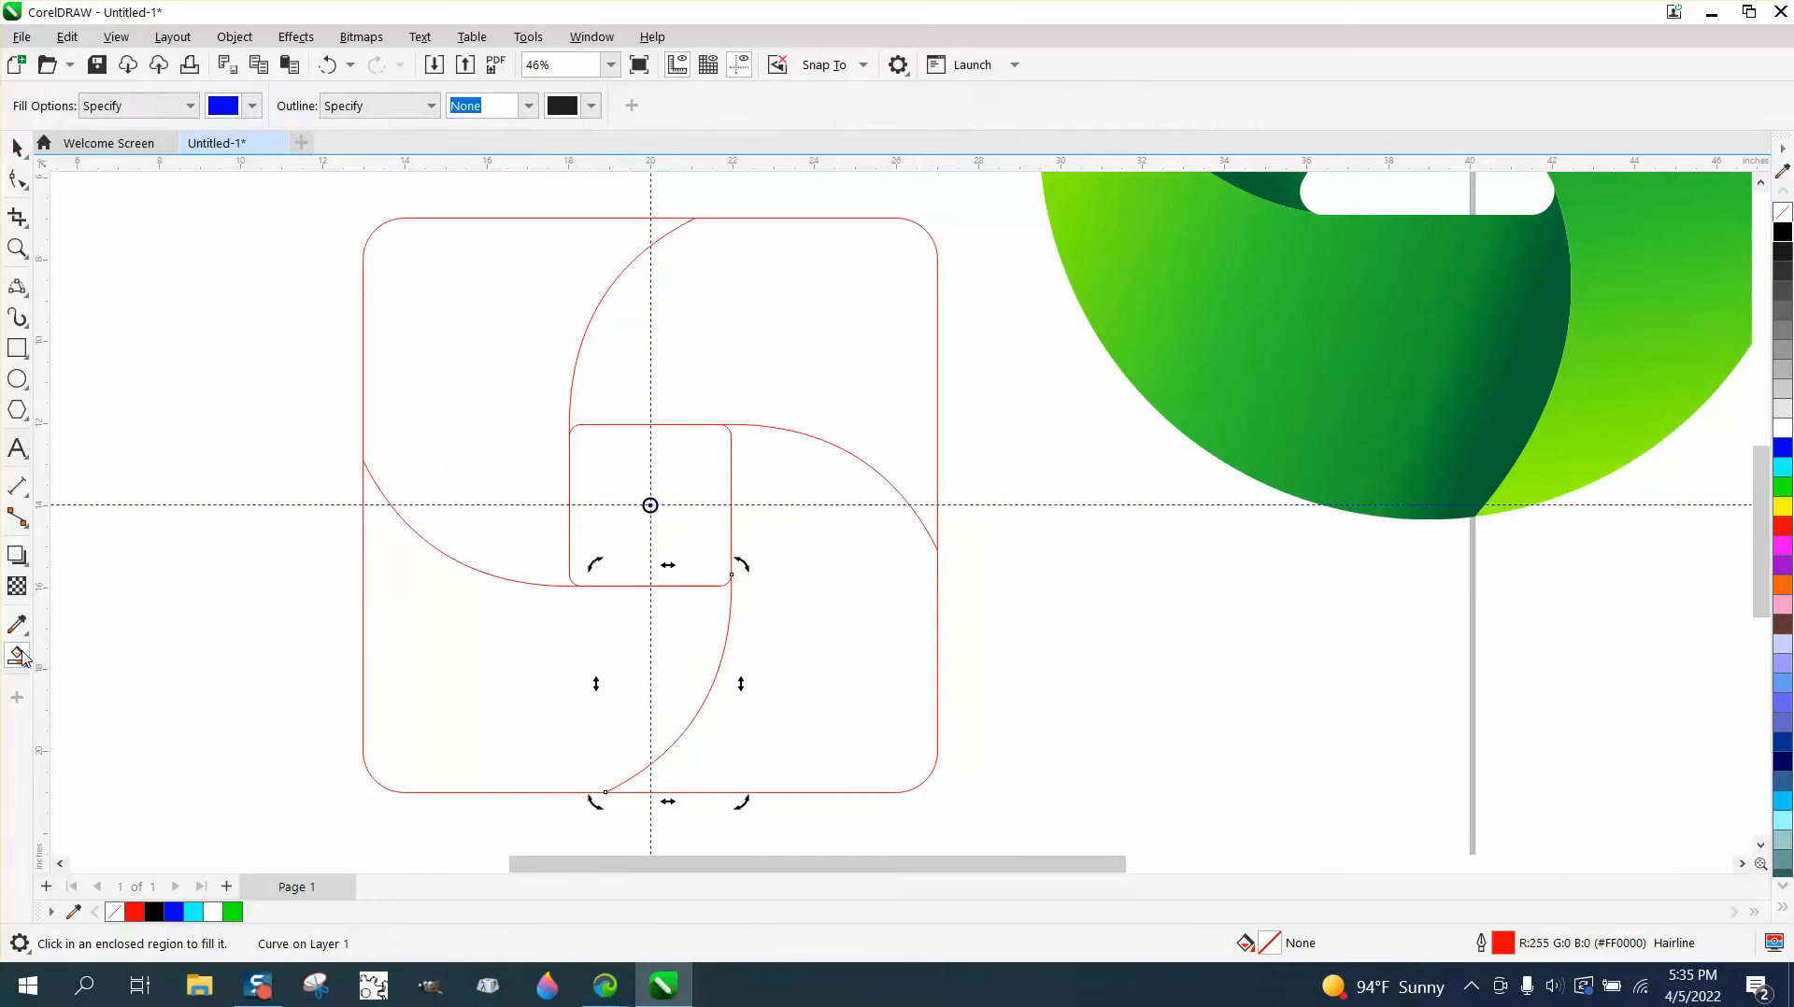
{"action": "left_click", "coordinate": [414, 430]}
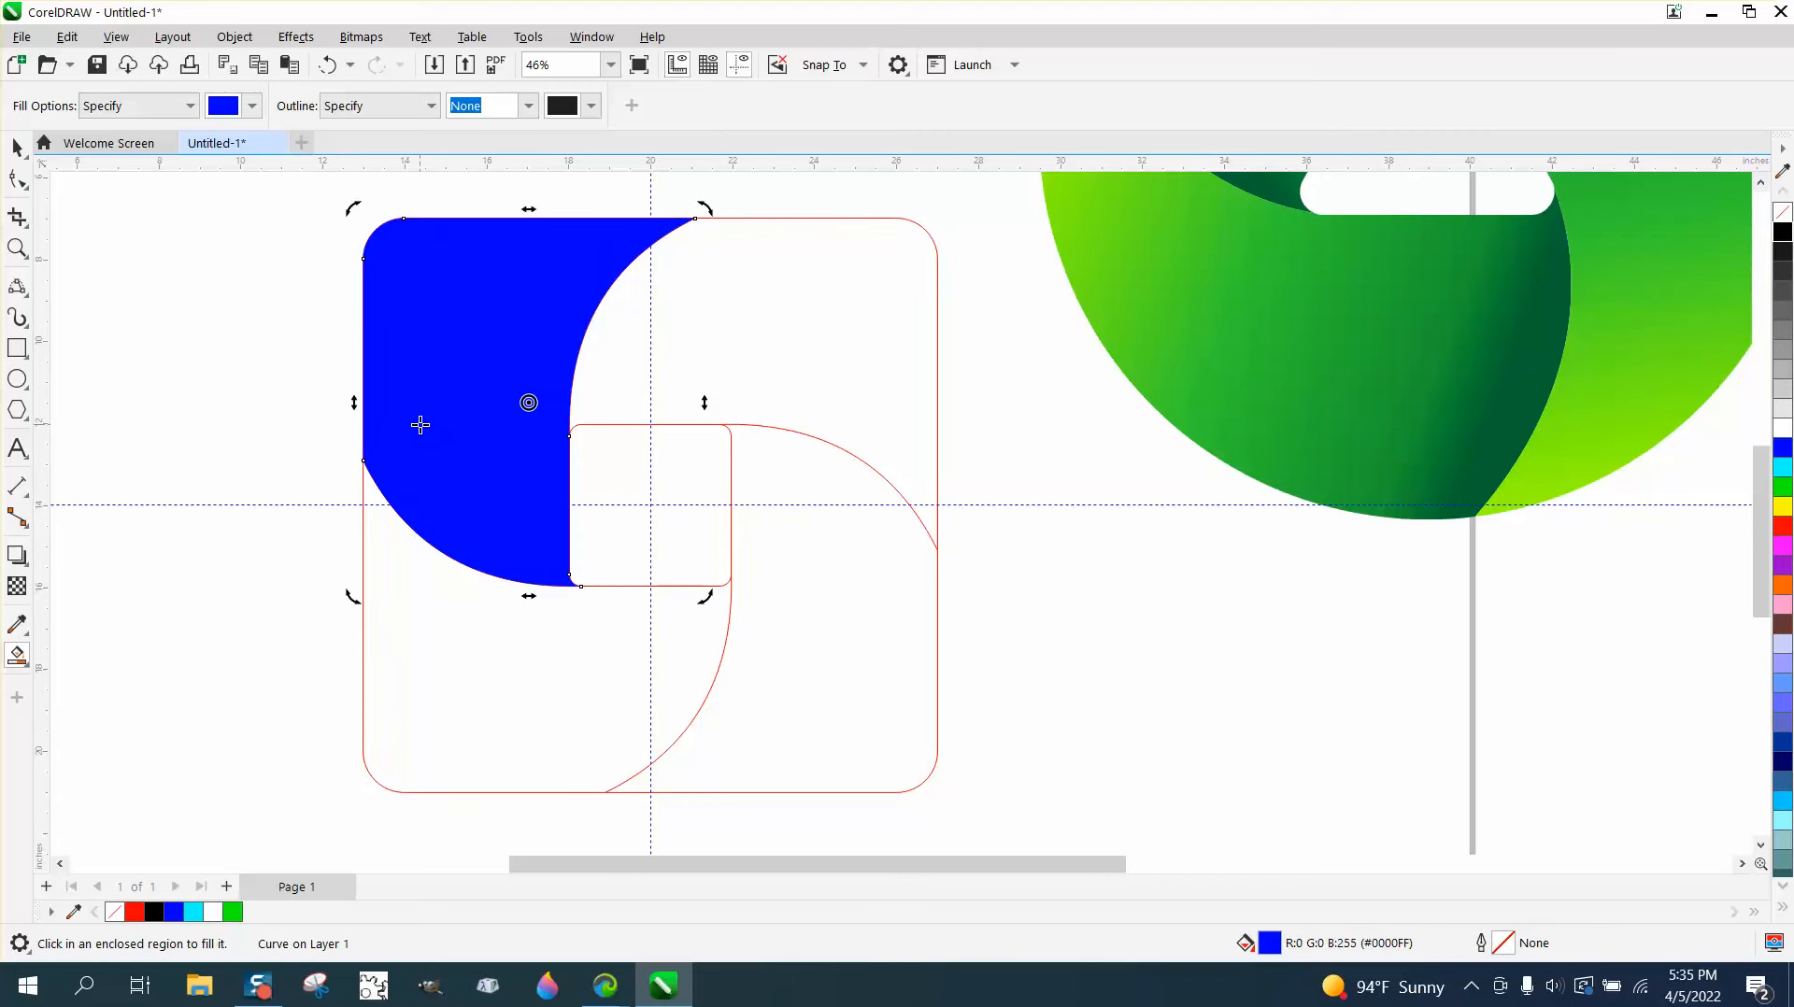
{"action": "left_click", "coordinate": [28, 665]}
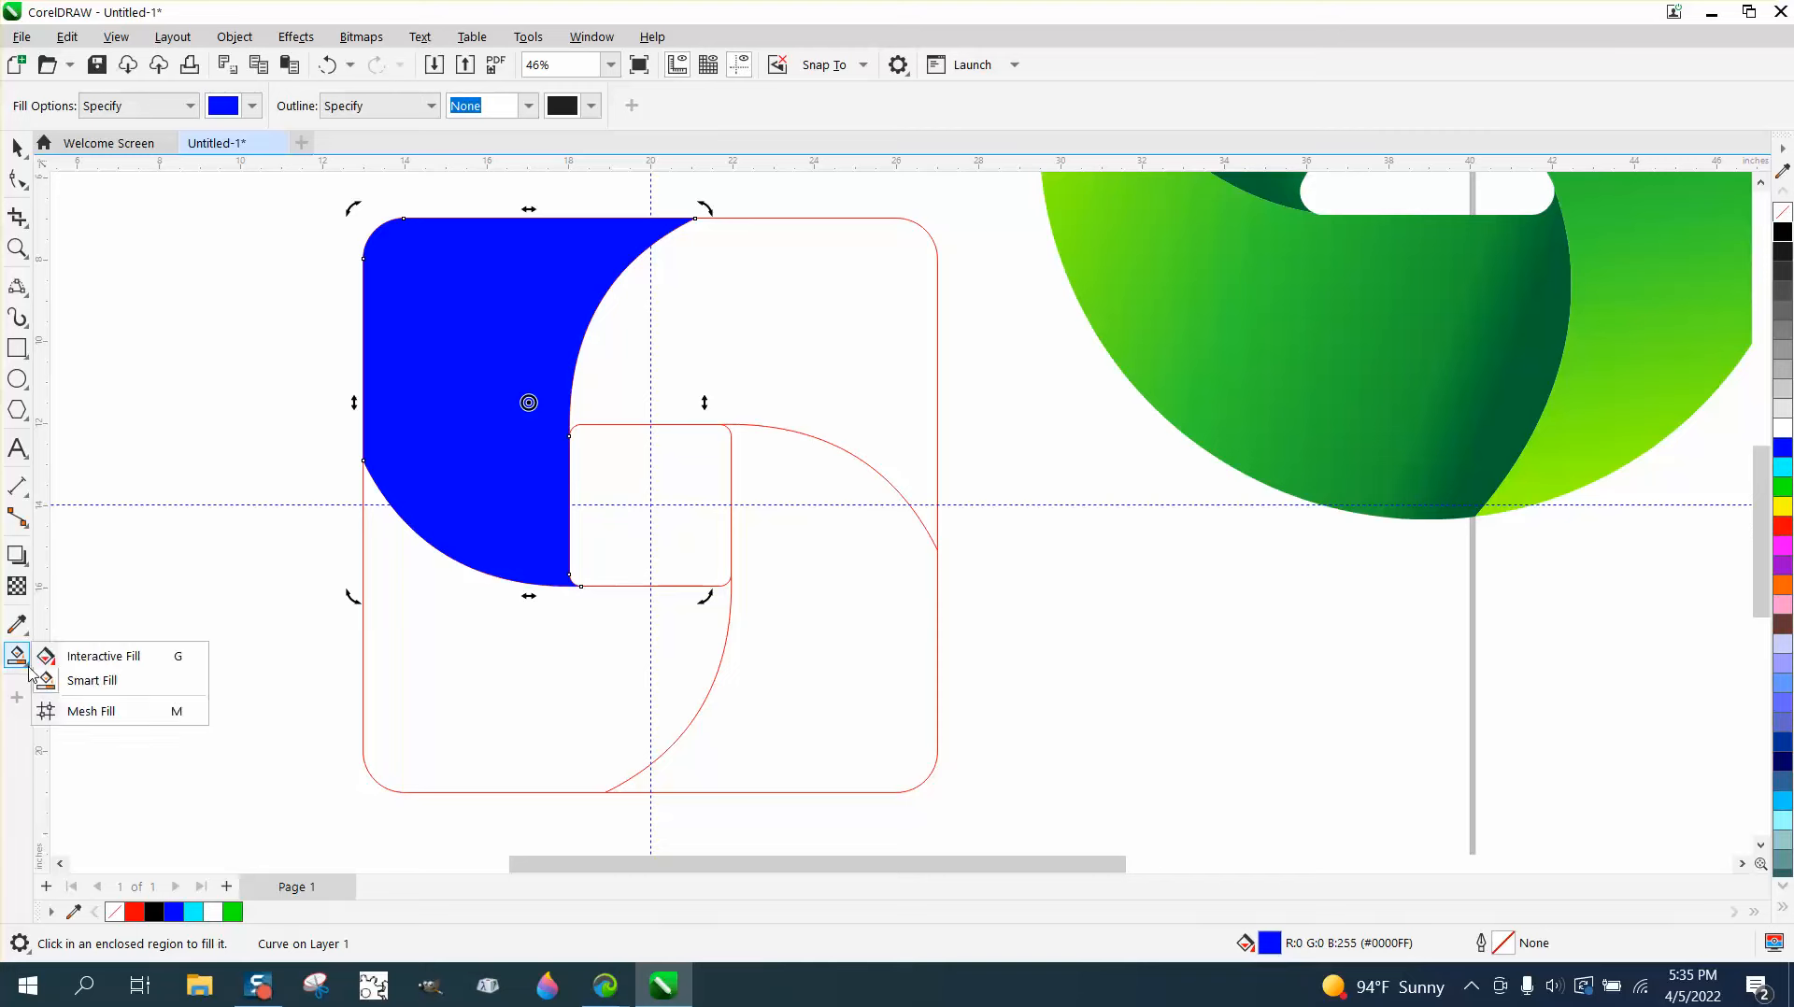
{"action": "left_click", "coordinate": [98, 658]}
{"action": "left_click_drag", "start_coordinate": [456, 544], "coordinate": [603, 201]}
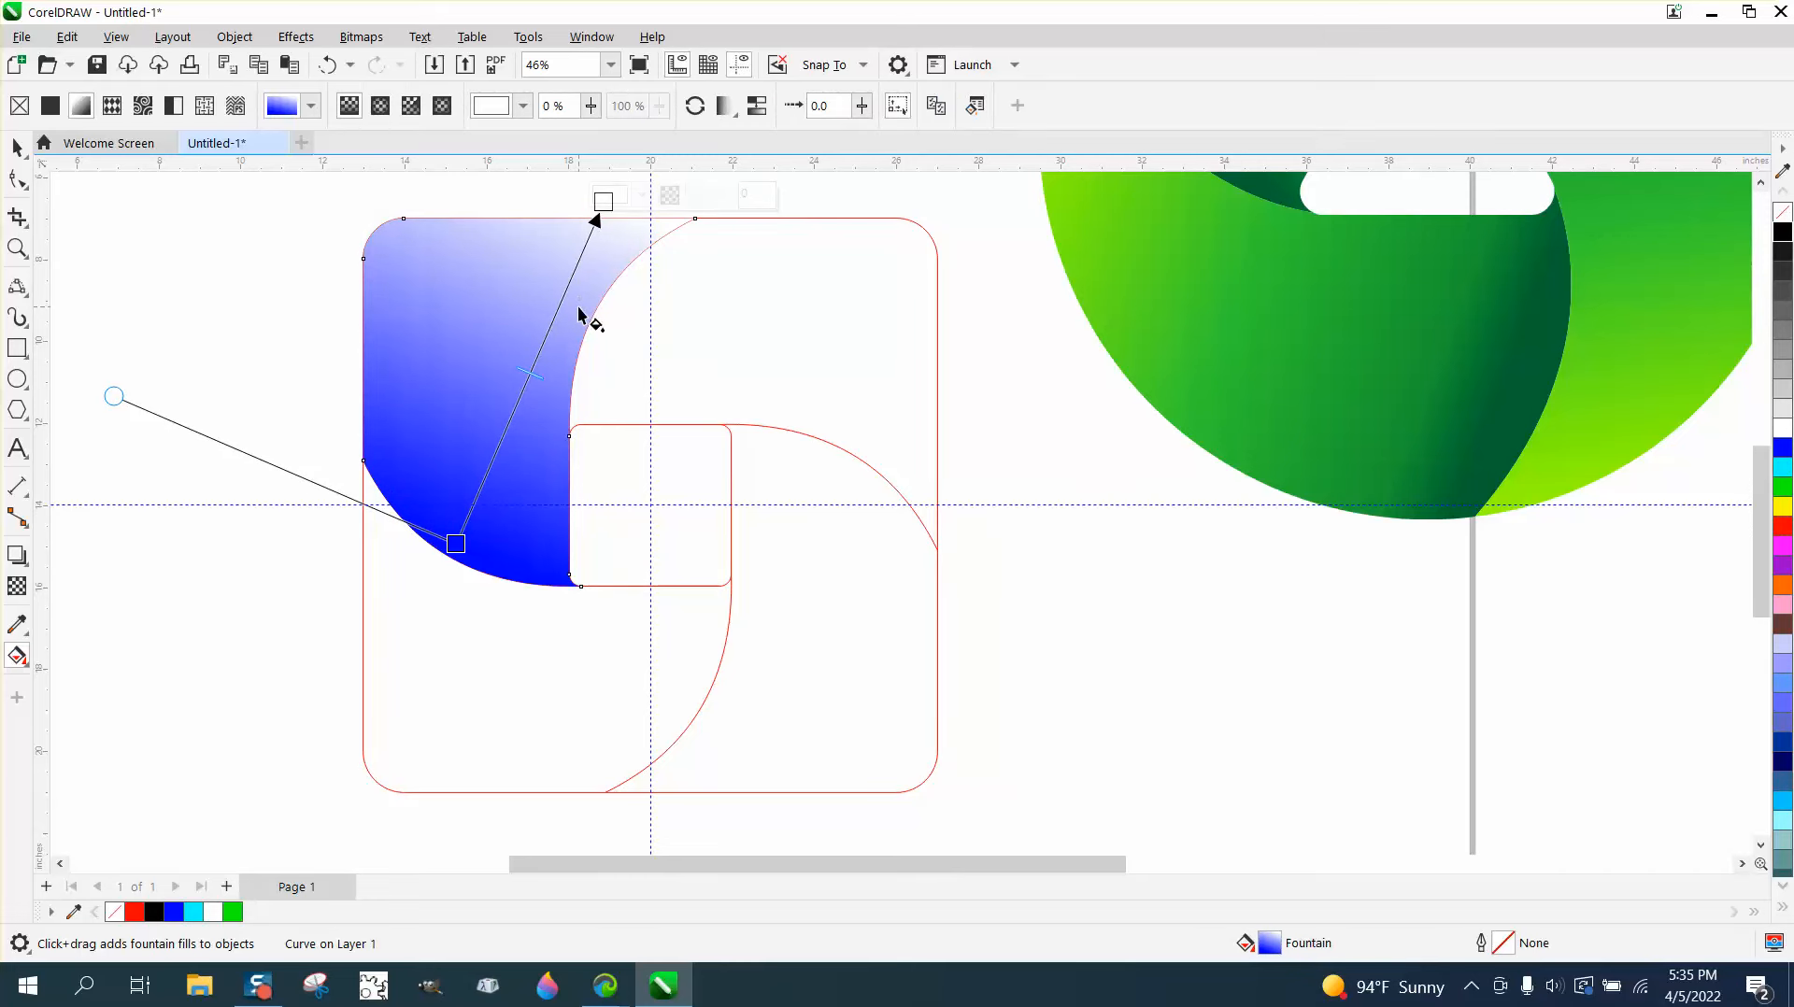
Move the gradient segment's rotation centre to the guideline intersection and create a copy rotated 90 degrees.
{"action": "left_click", "coordinate": [28, 152]}
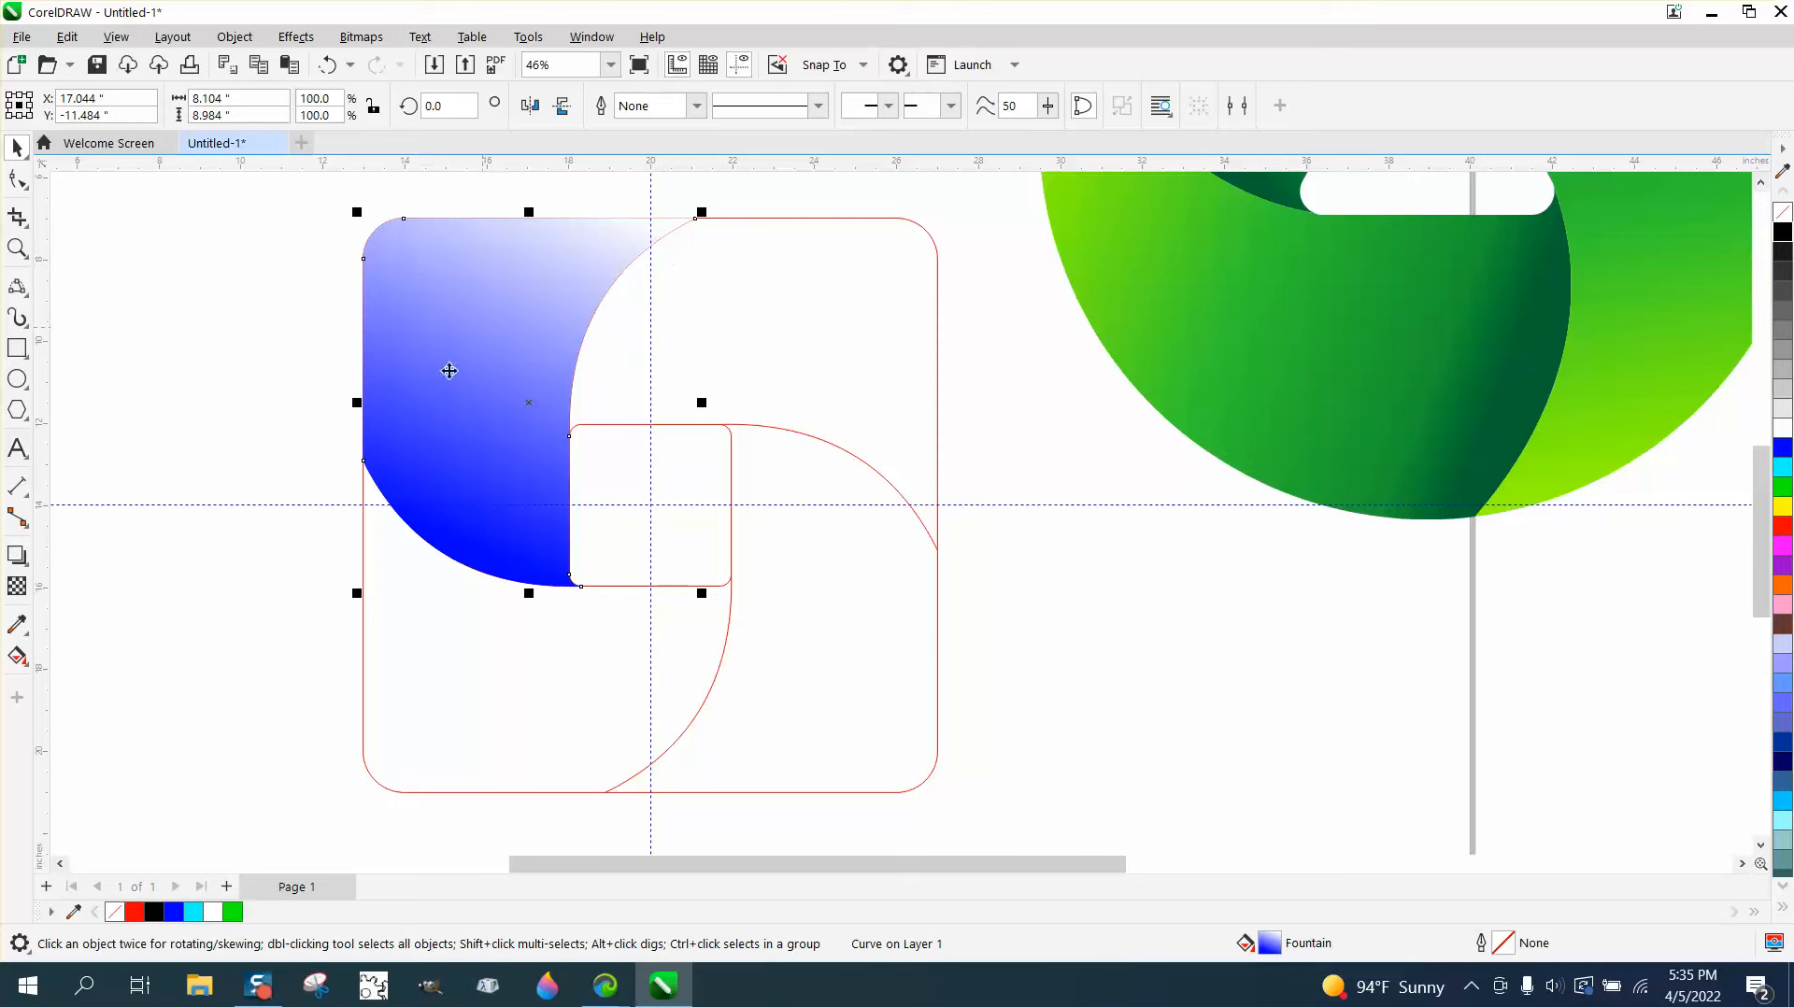
{"action": "left_click", "coordinate": [528, 405]}
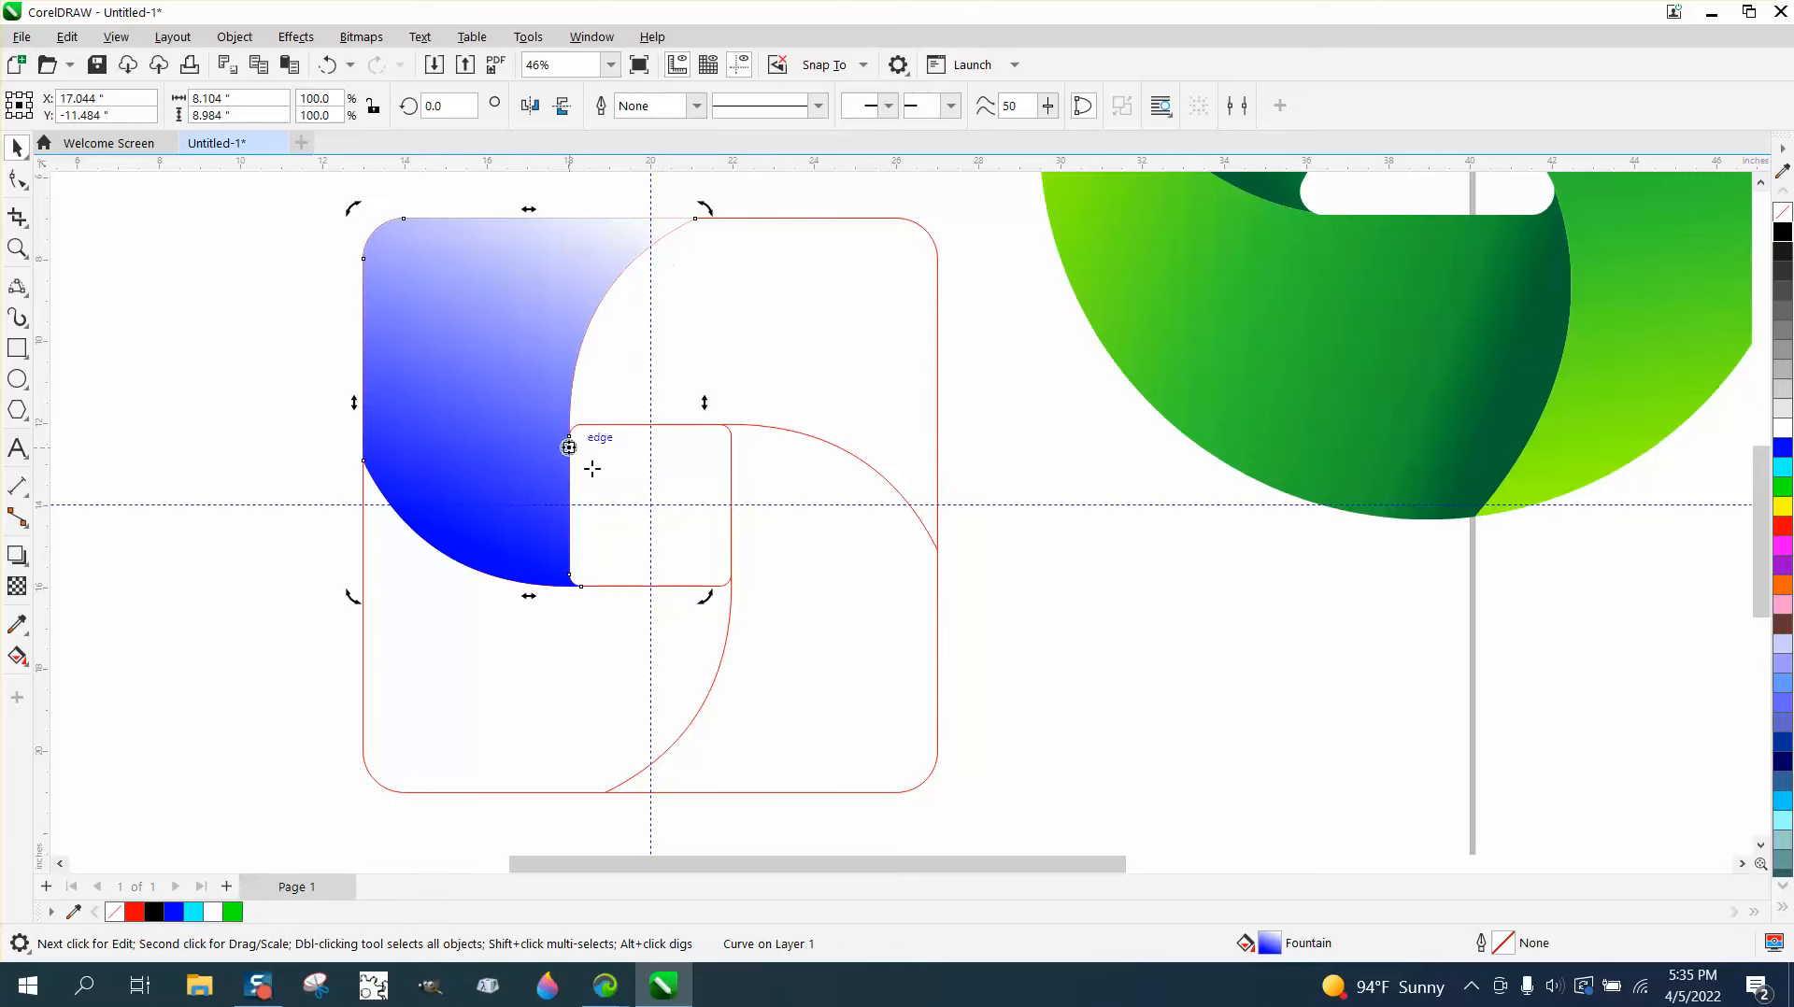
{"action": "left_click", "coordinate": [502, 393]}
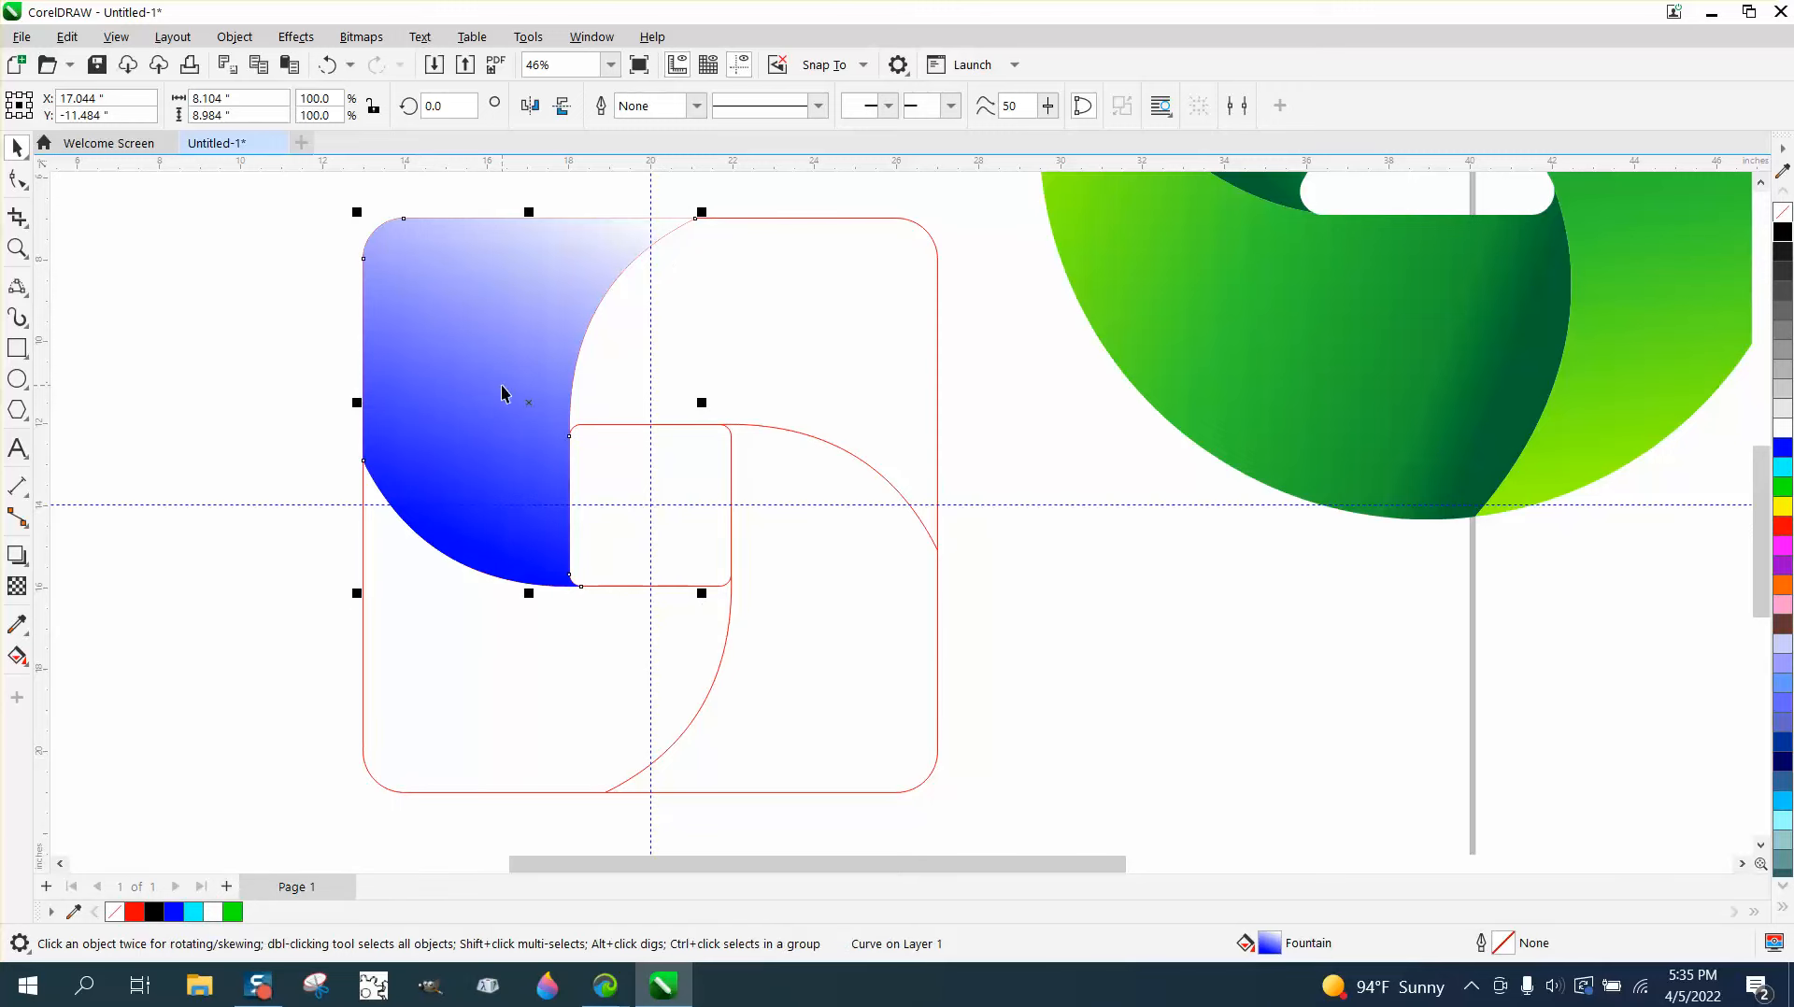
{"action": "left_click", "coordinate": [503, 387]}
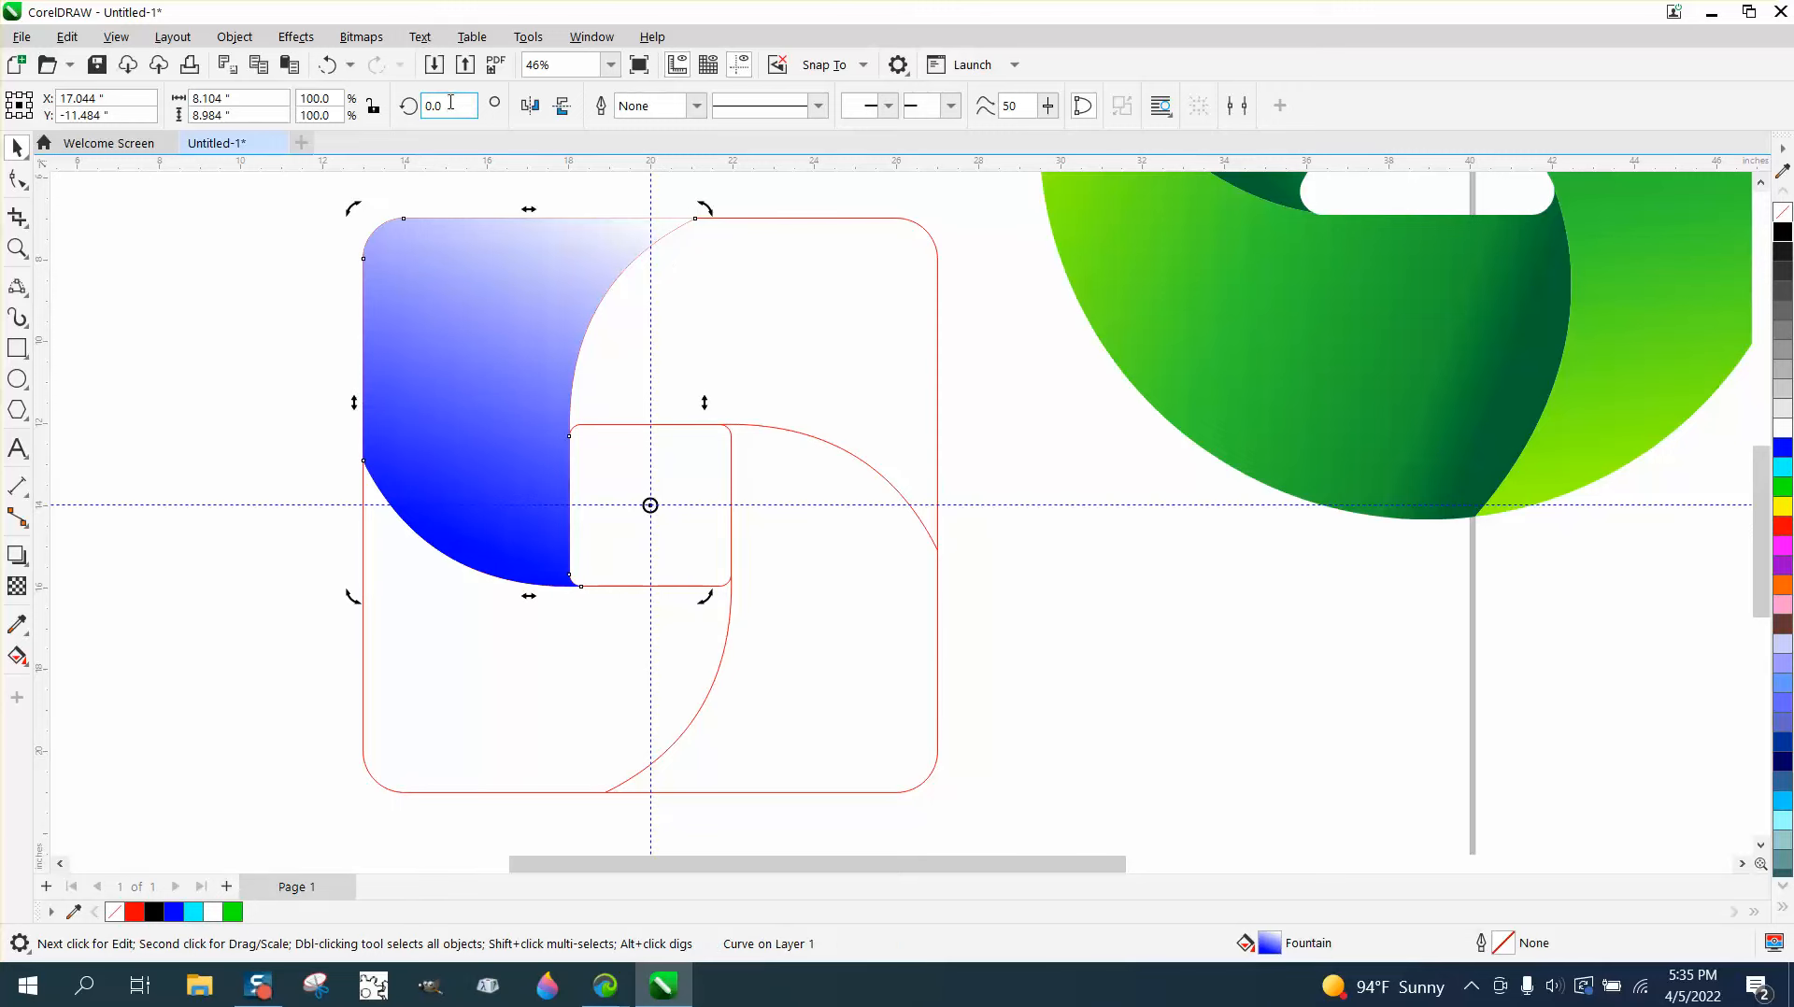
{"action": "type", "text": "90"}
{"action": "key", "text": "Return"}
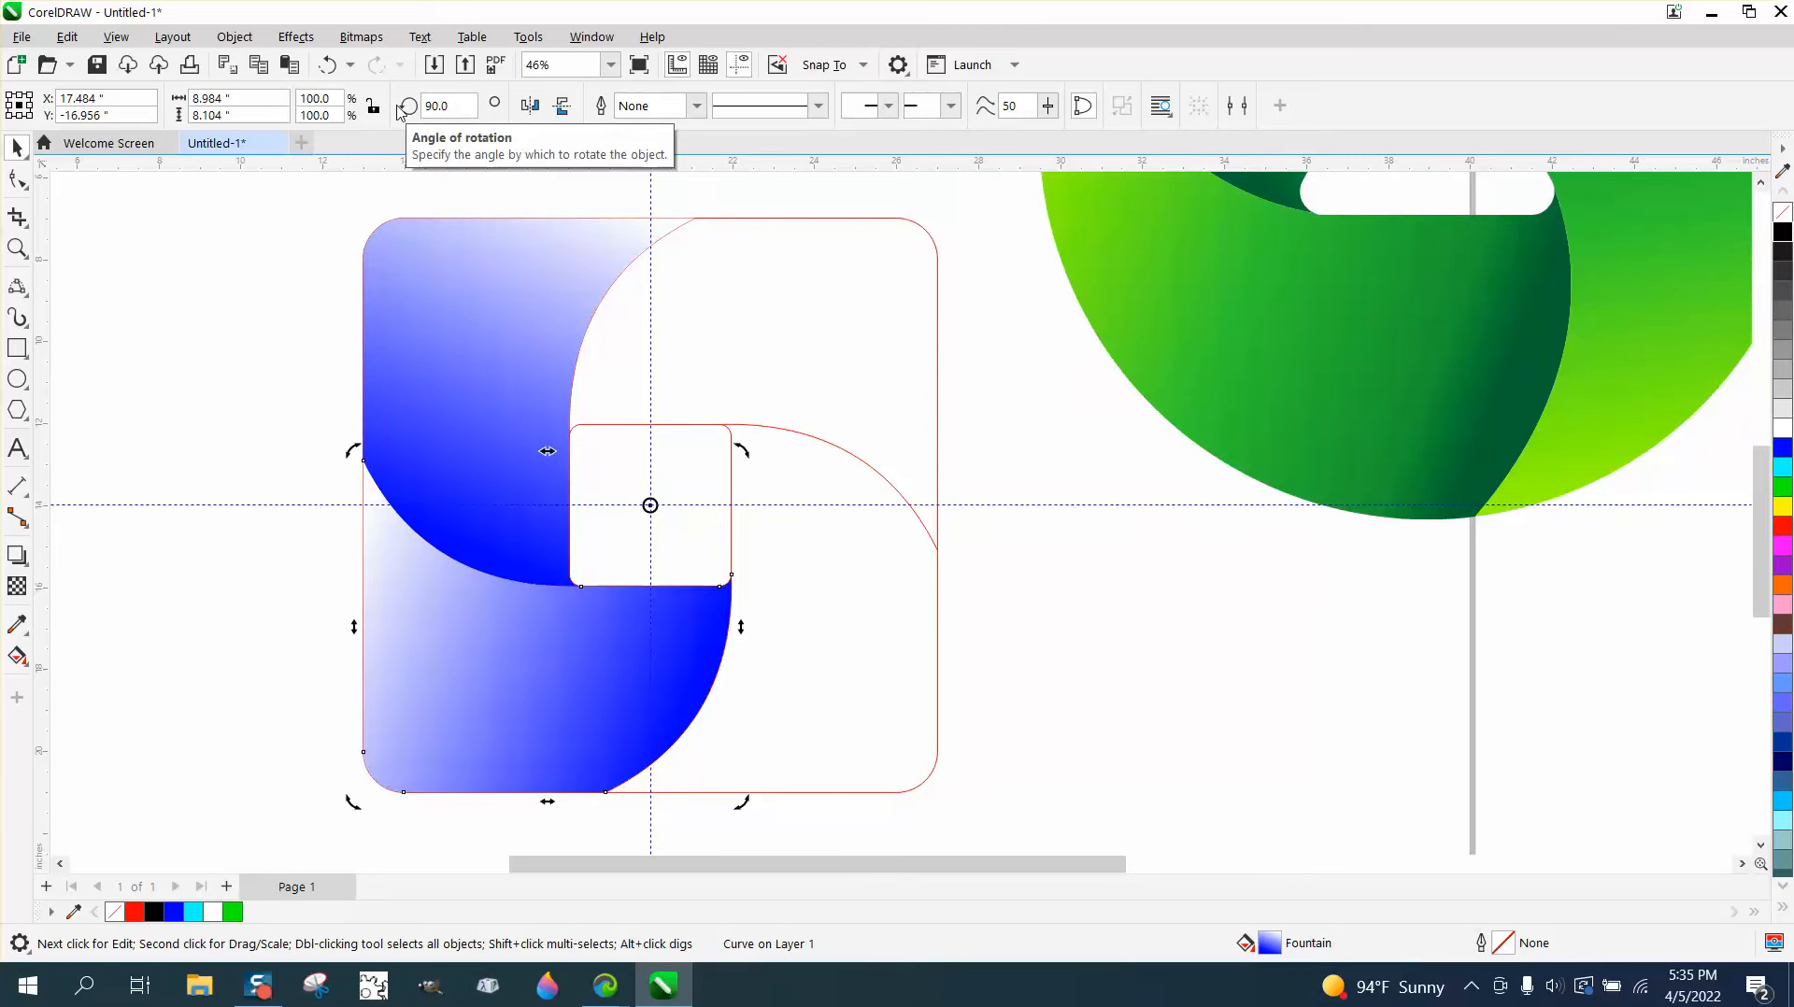
Create two more copies of the gradient segment around the same centre, rotated to 180 and 270 degrees.
{"action": "key", "text": "ctrl+d"}
{"action": "key", "text": "ctrl+d"}
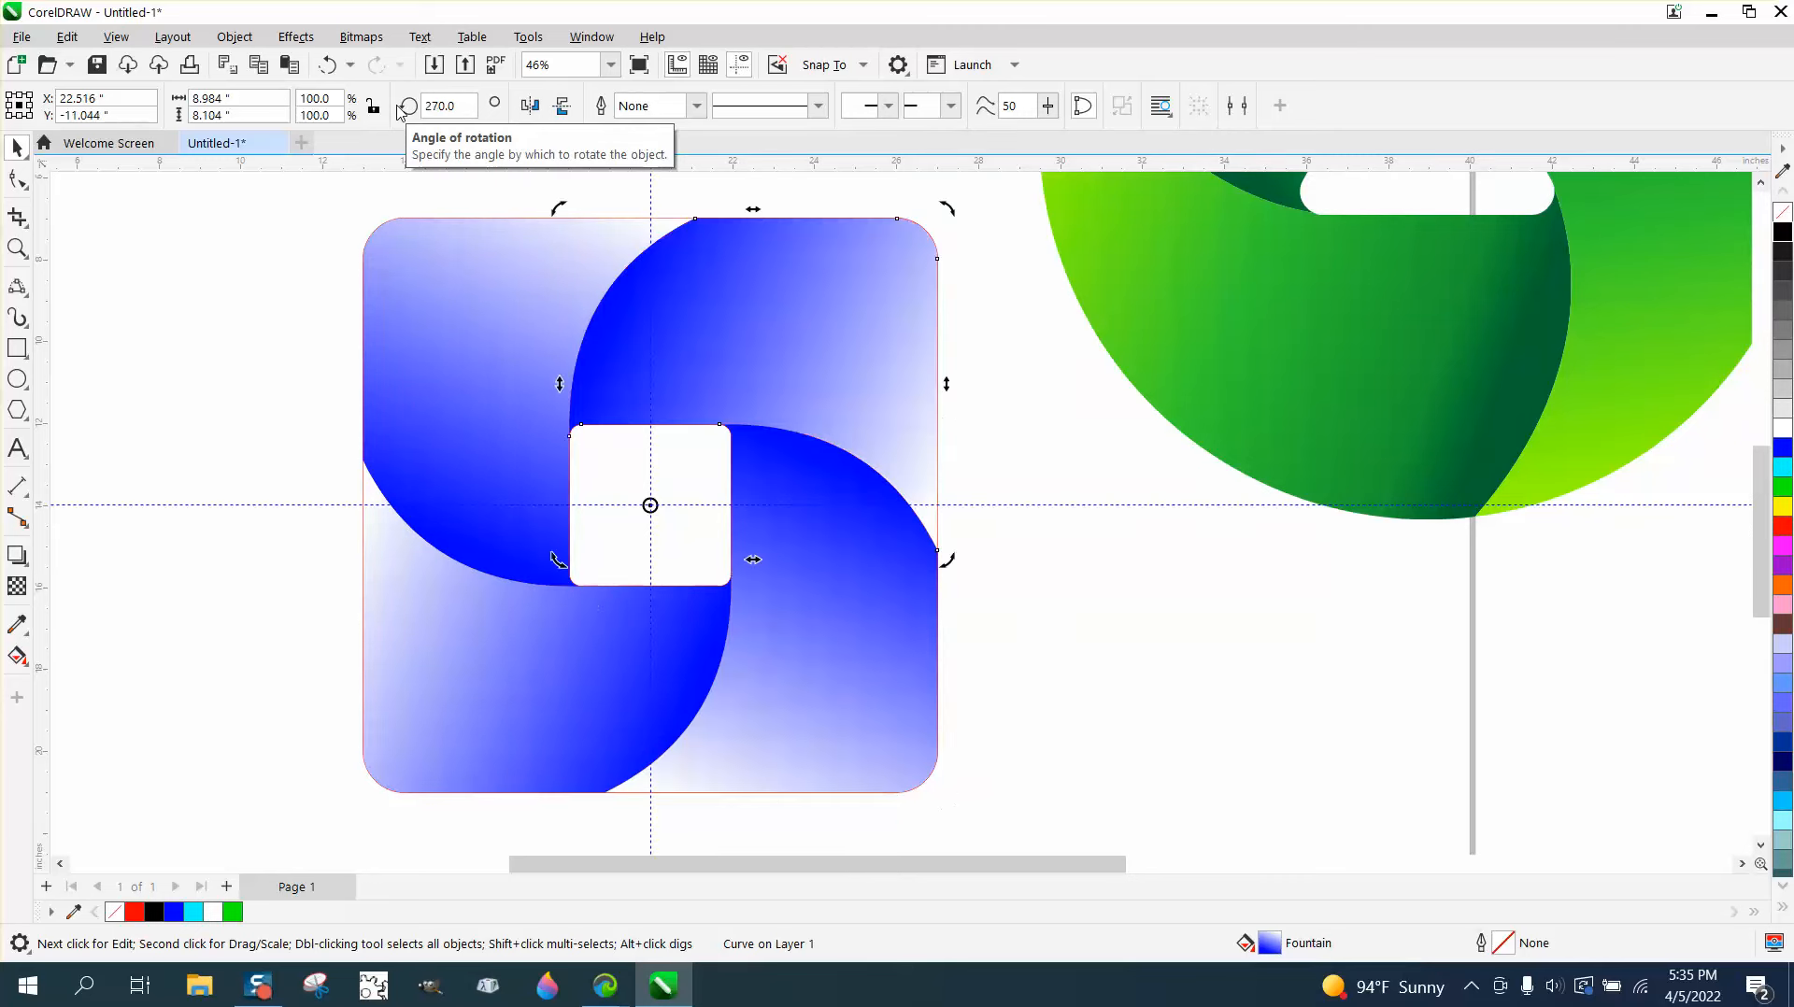
Undo the rotated gradient copies and the rotation-centre move, leaving only the original upper-left segment.
{"action": "left_click", "coordinate": [328, 65]}
{"action": "left_click", "coordinate": [328, 65]}
{"action": "left_click", "coordinate": [328, 66]}
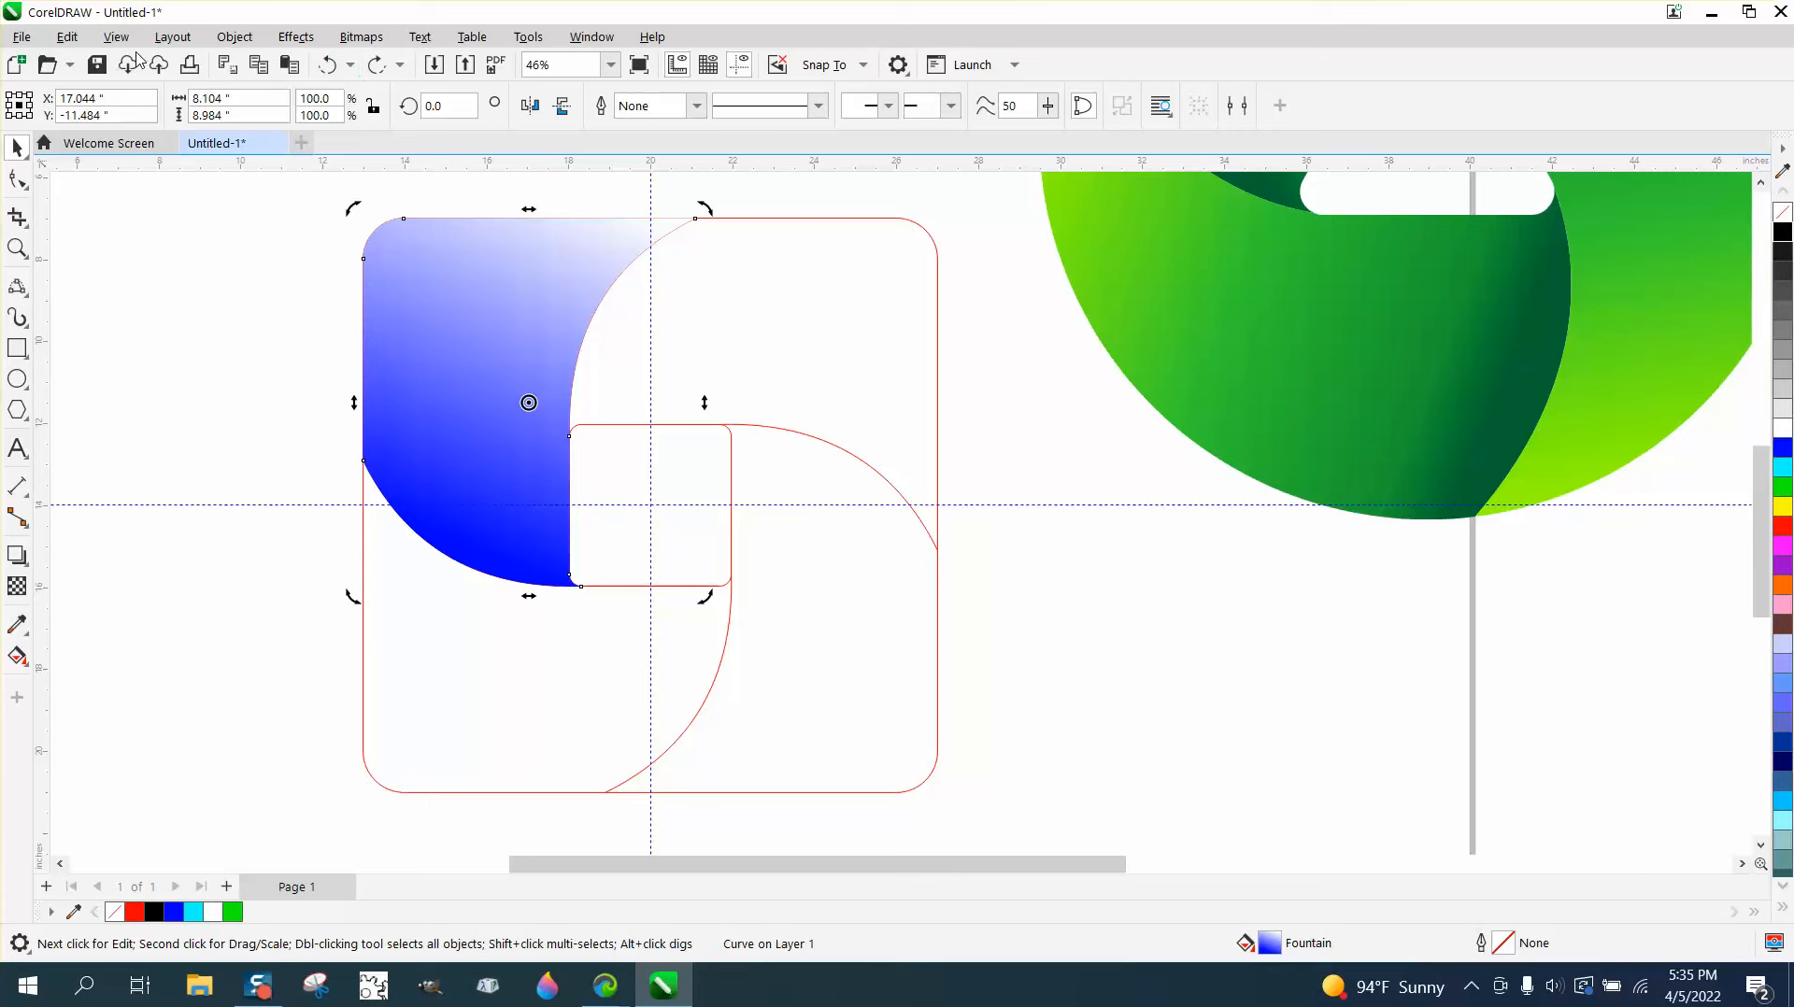
Clone the upper-left gradient segment and move the clone's rotation centre to the guideline intersection.
{"action": "left_click", "coordinate": [66, 36]}
{"action": "left_click", "coordinate": [113, 345]}
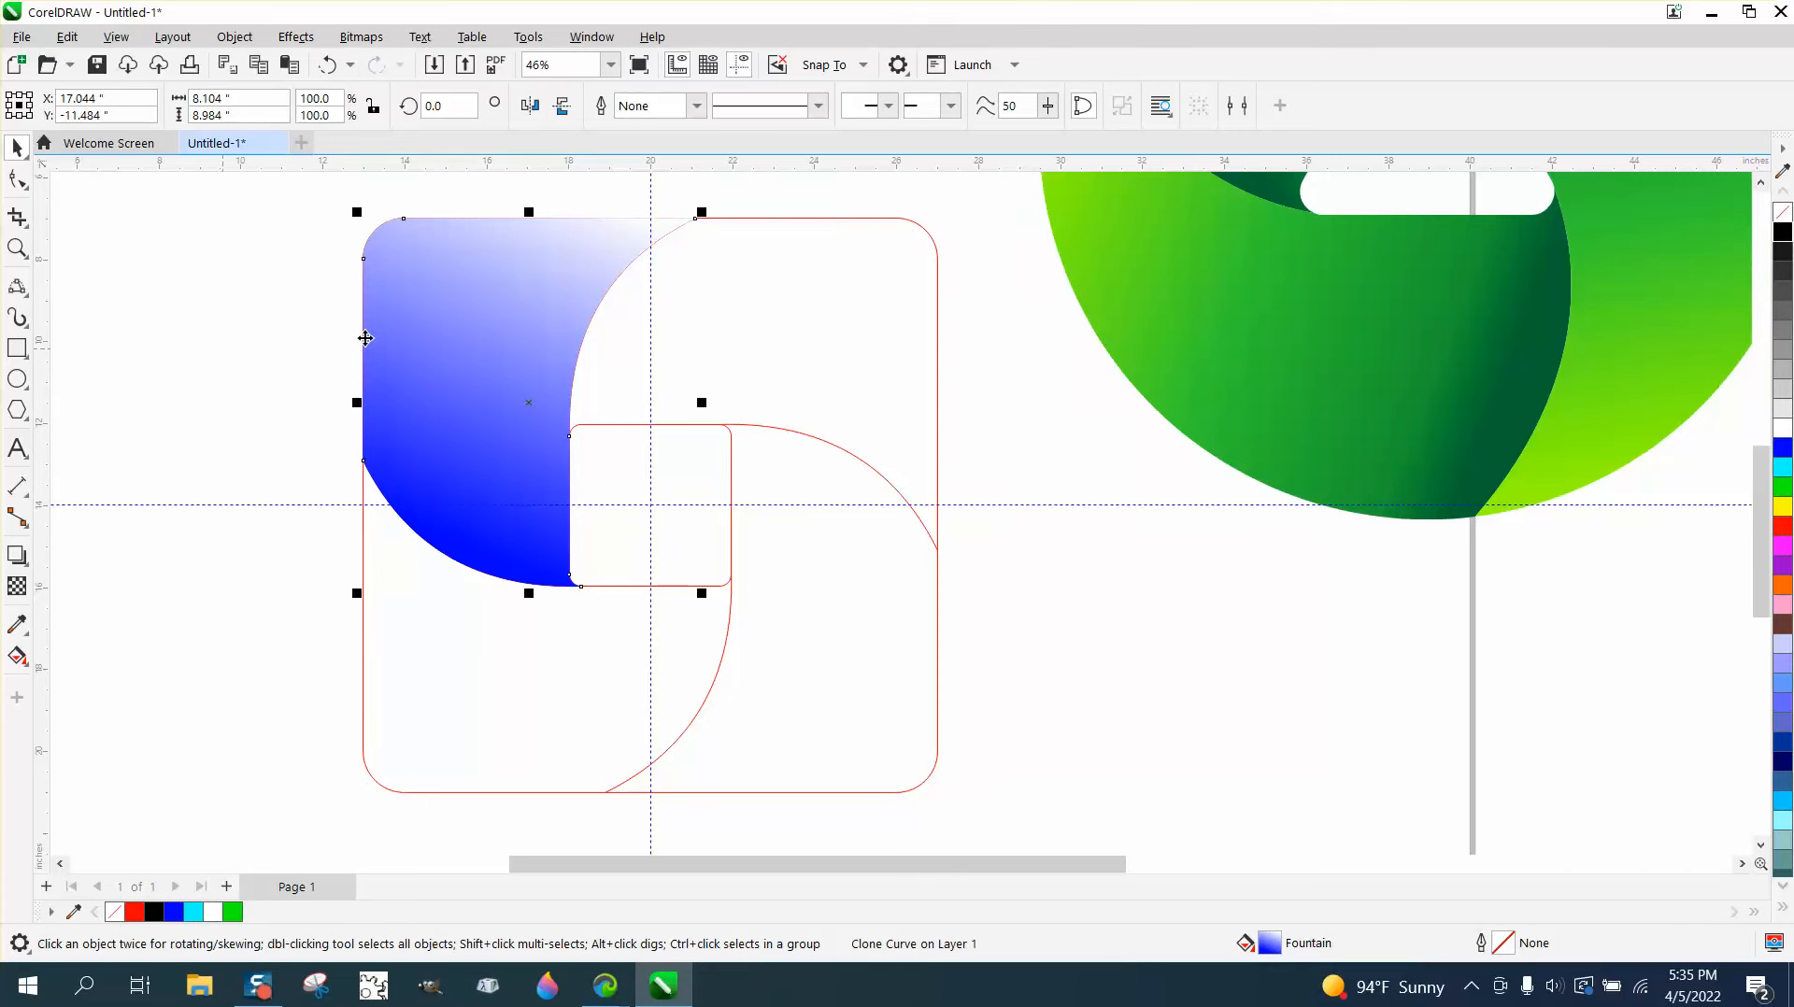
{"action": "left_click", "coordinate": [533, 402]}
{"action": "left_click_drag", "start_coordinate": [533, 403], "coordinate": [652, 502]}
{"action": "key", "text": "Escape"}
{"action": "left_click", "coordinate": [544, 333]}
{"action": "key", "text": "F10"}
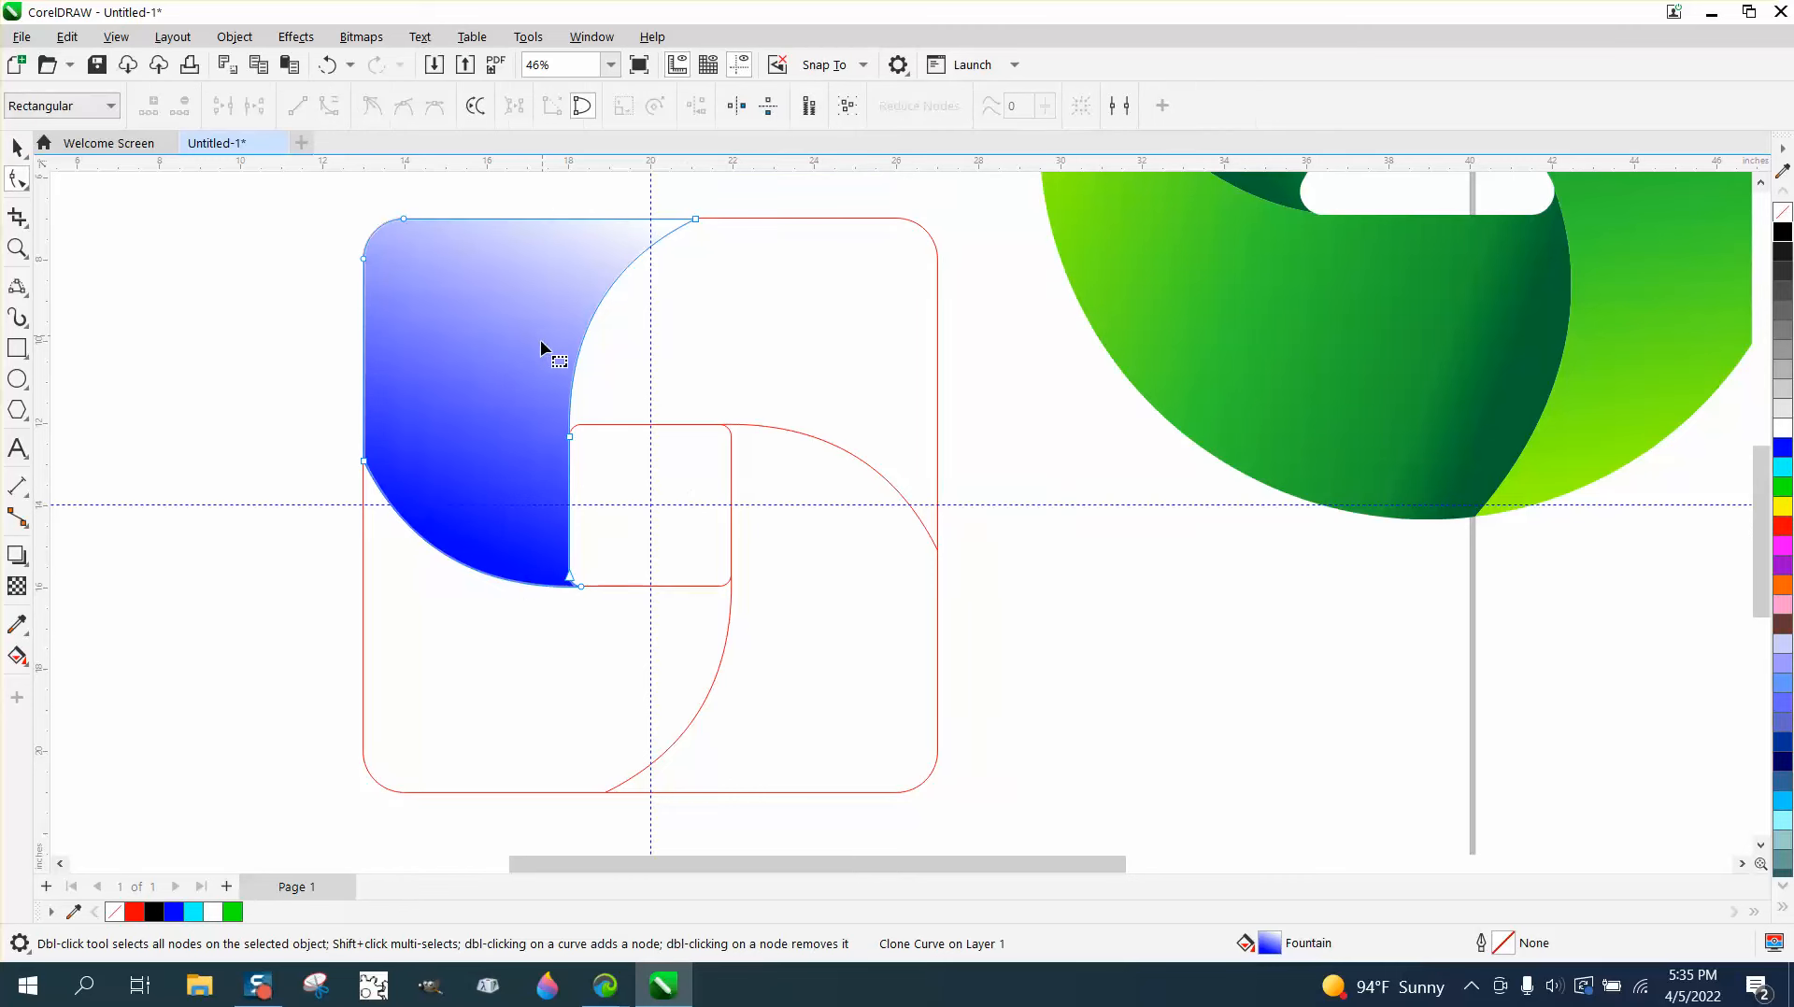
{"action": "left_click", "coordinate": [17, 148]}
{"action": "left_click", "coordinate": [530, 402]}
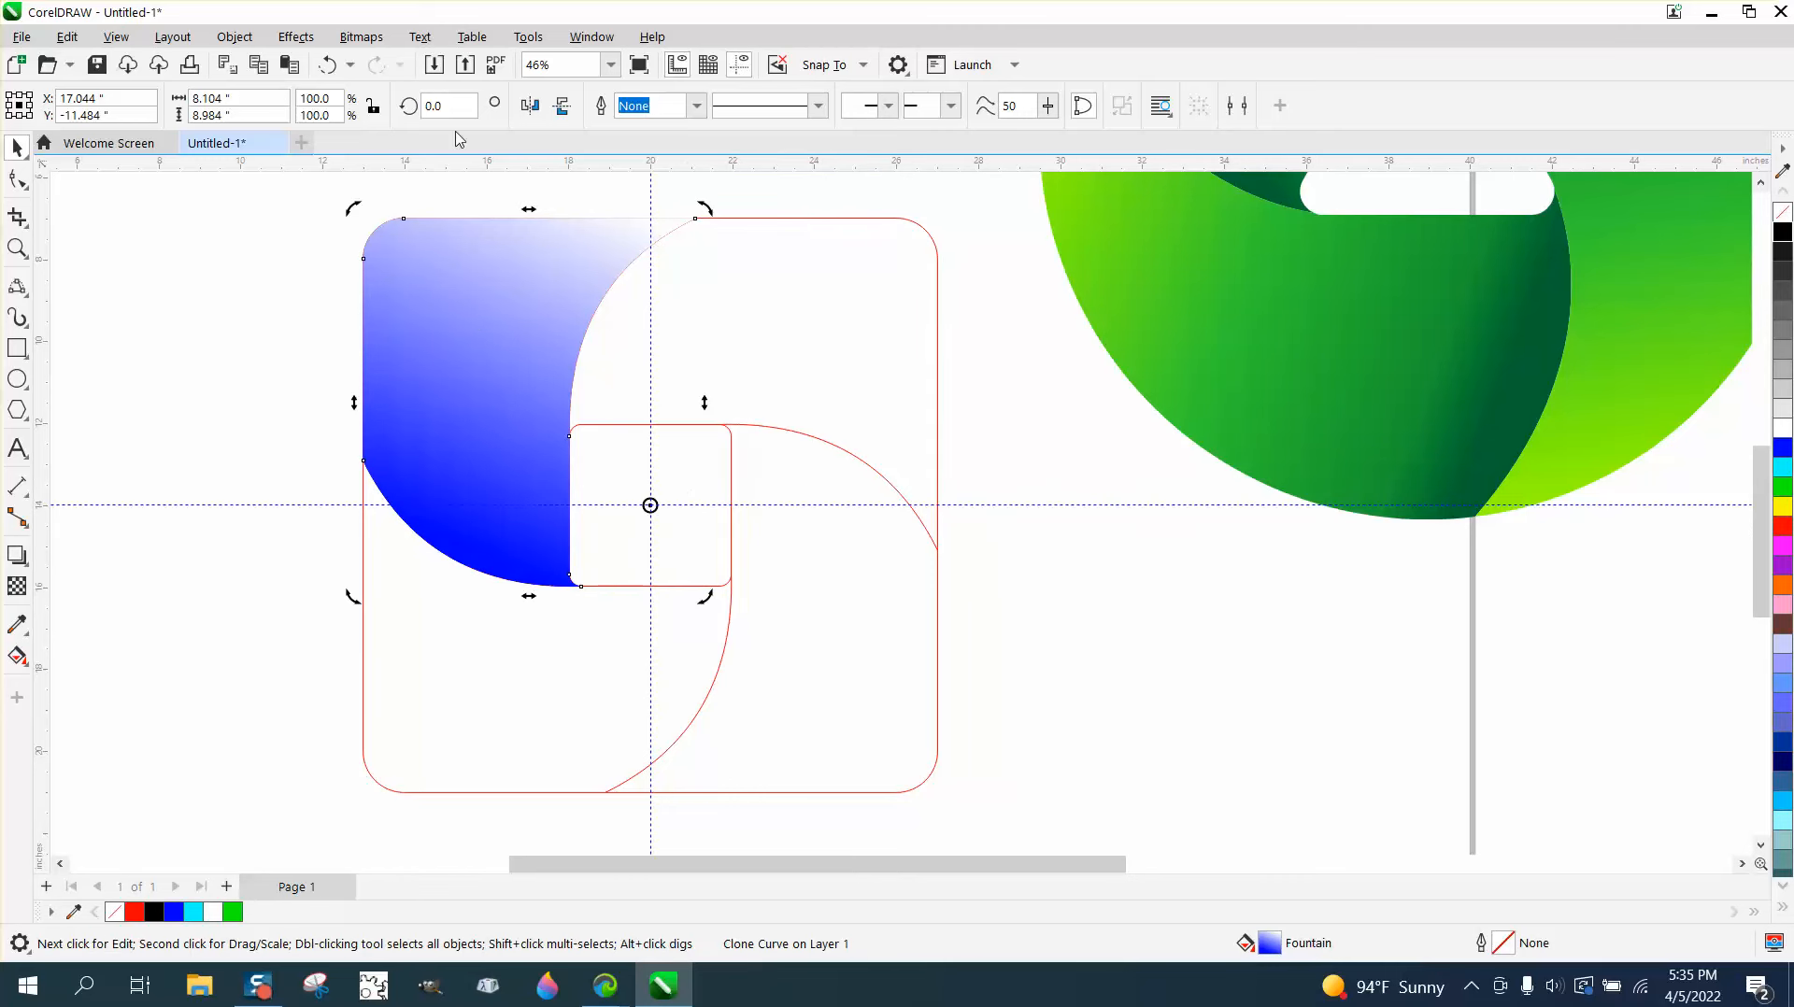
Rotate the cloned gradient segment 90 degrees around the guideline intersection.
{"action": "left_click", "coordinate": [440, 106]}
{"action": "type", "text": "9"}
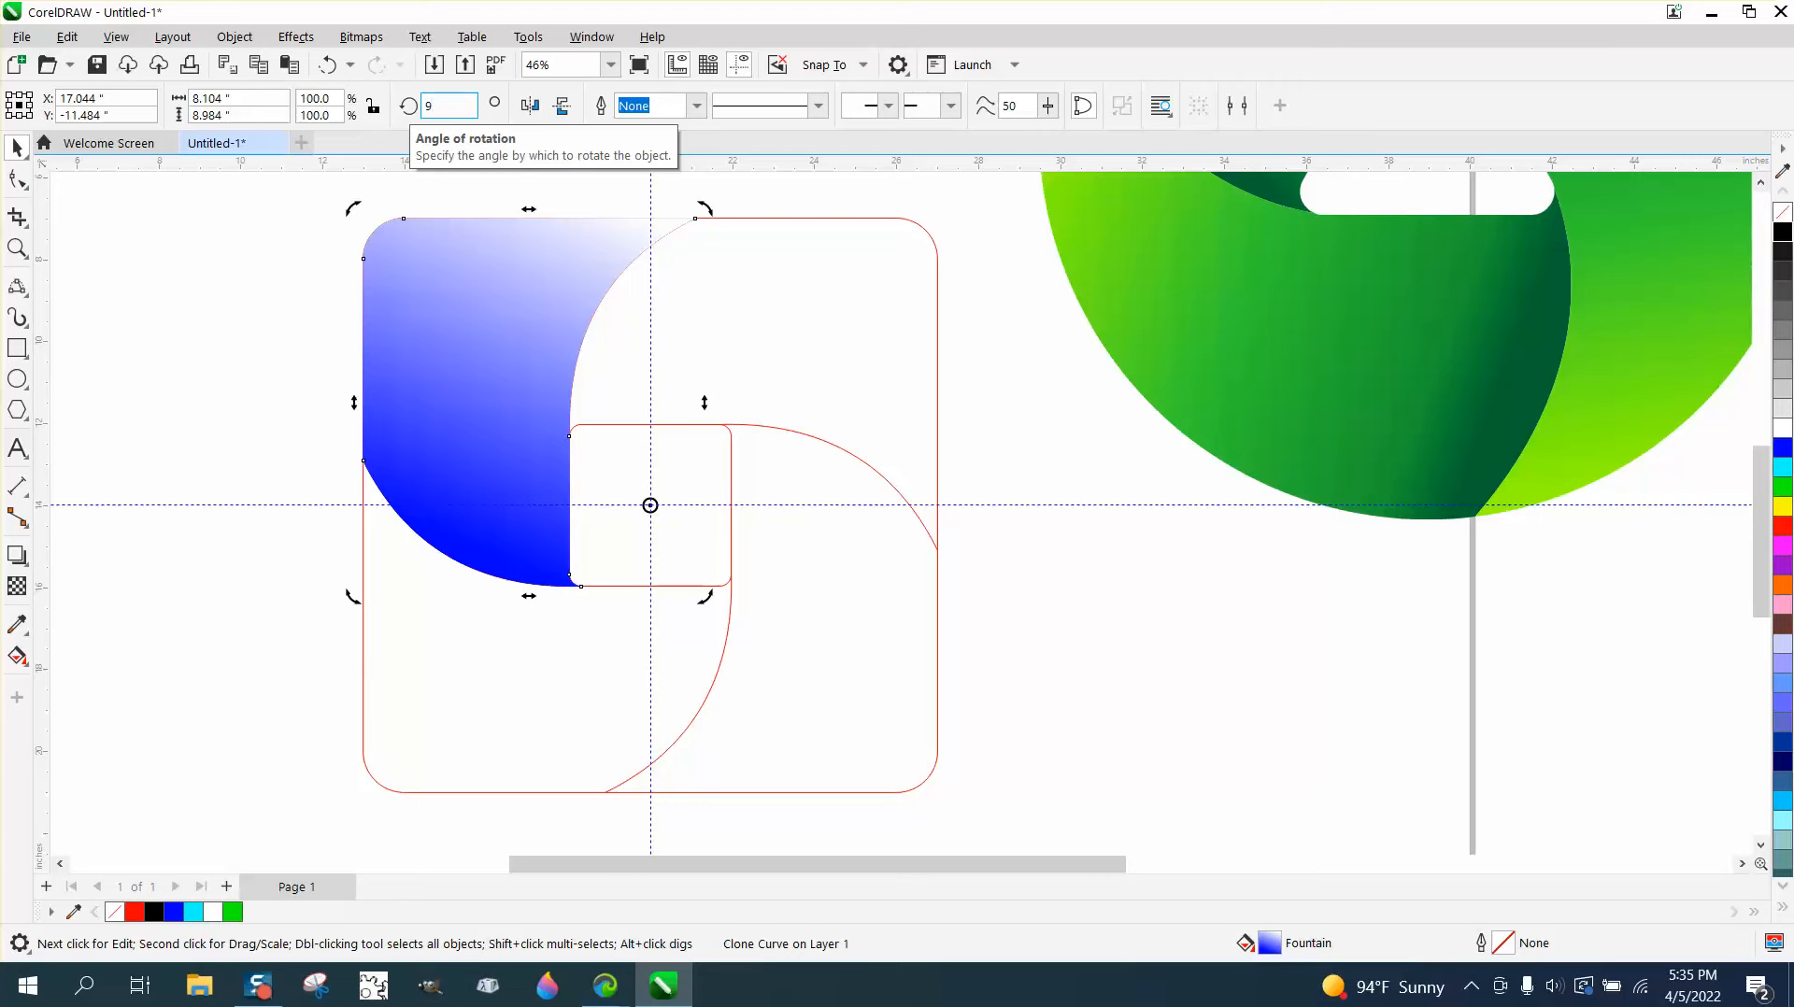
{"action": "type", "text": "0"}
{"action": "key", "text": "Return"}
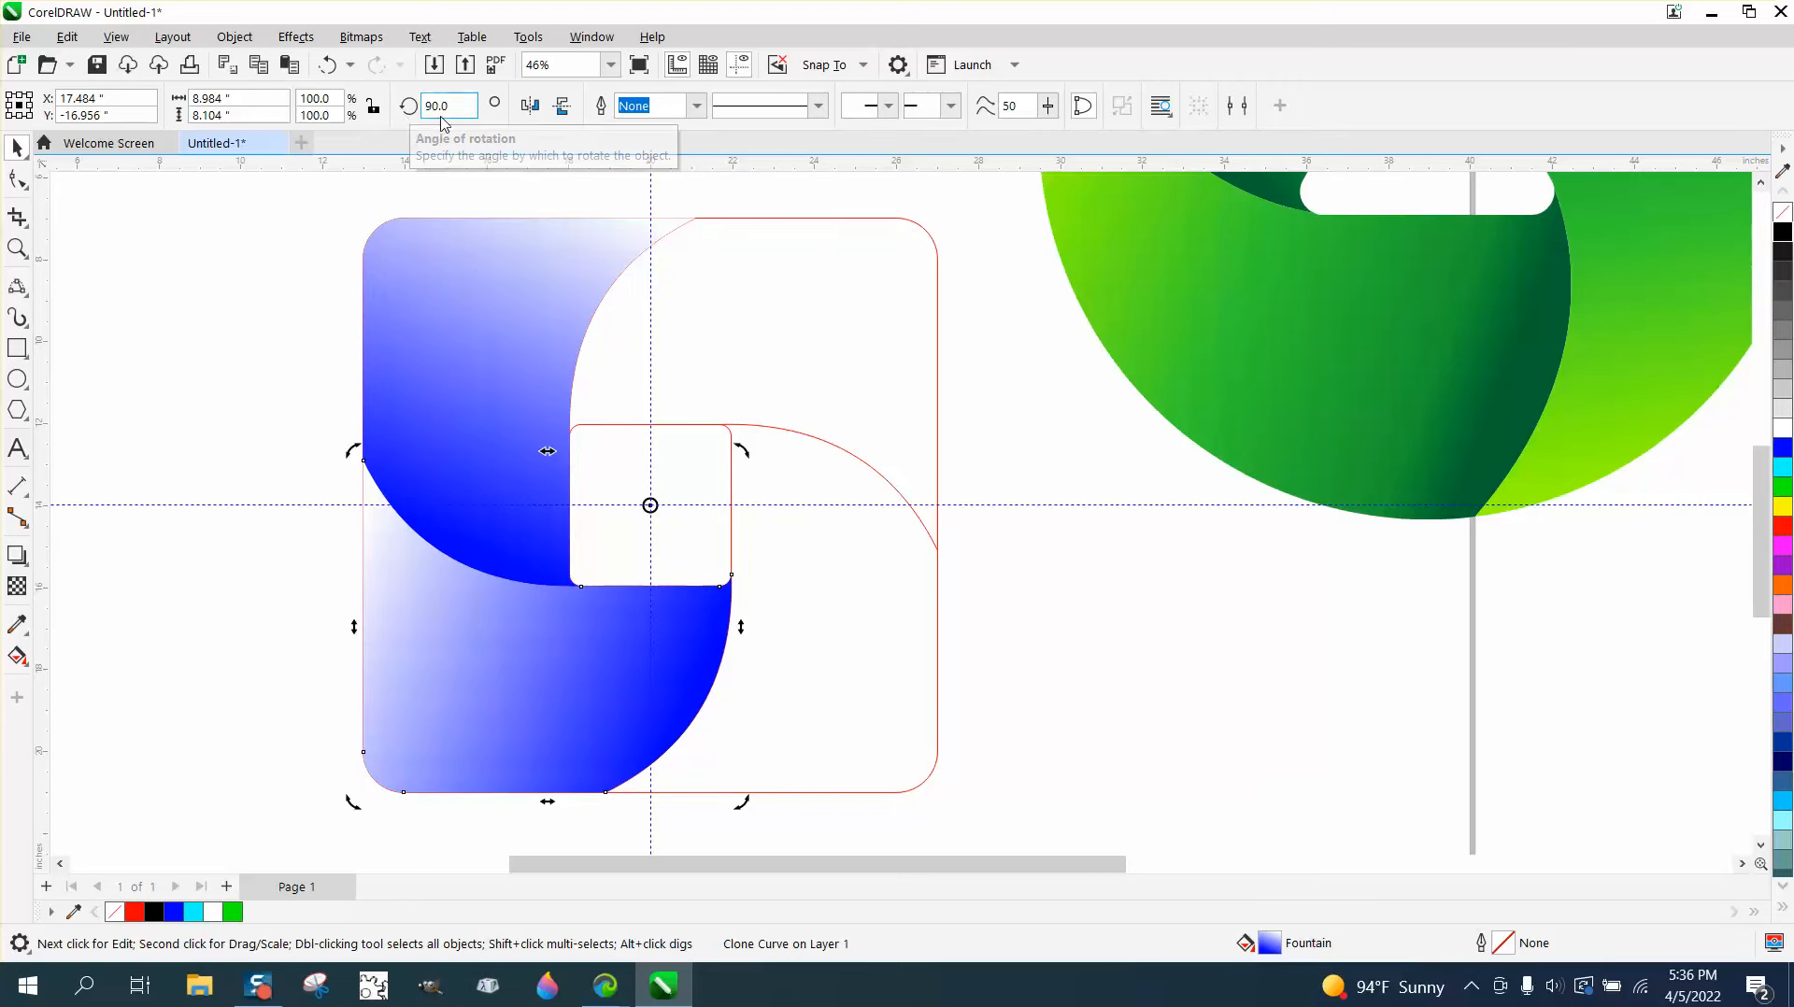
Create two more clones of the gradient segment around the same centre, rotated to 180 and 270 degrees.
{"action": "left_click_drag", "start_coordinate": [451, 108], "coordinate": [390, 108]}
{"action": "type", "text": "180"}
{"action": "key", "text": "Return"}
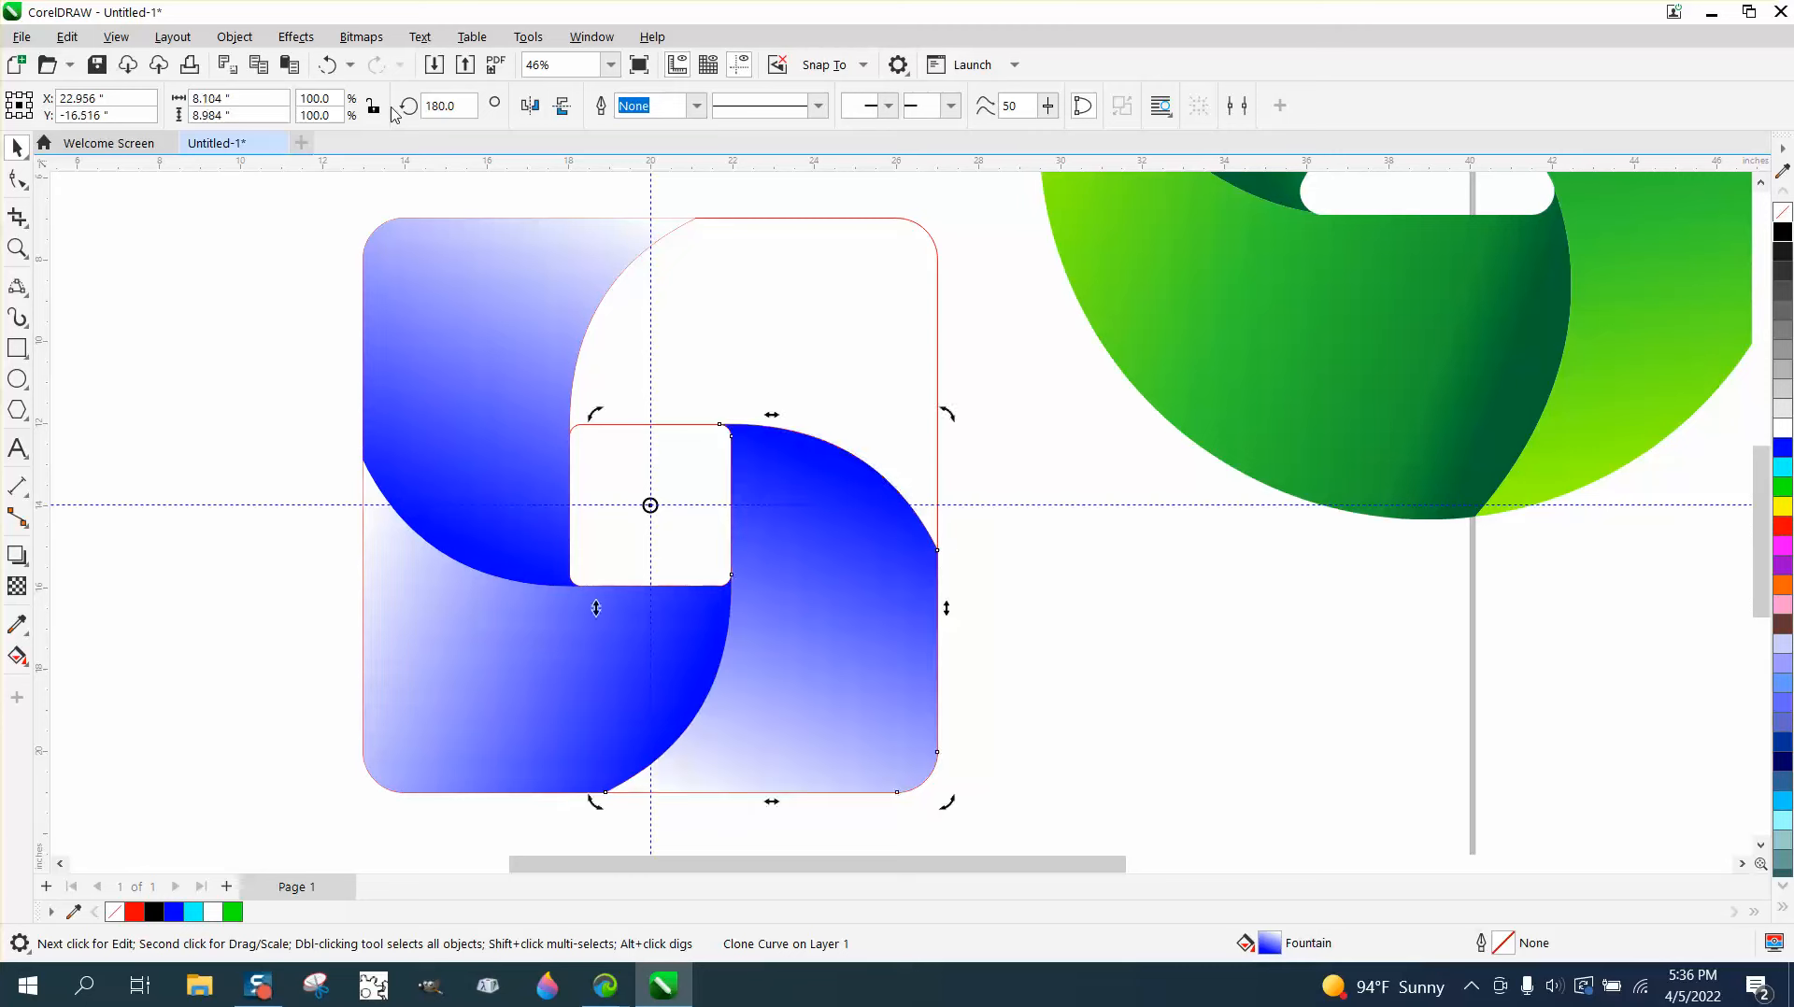
{"action": "key", "text": "ctrl+d"}
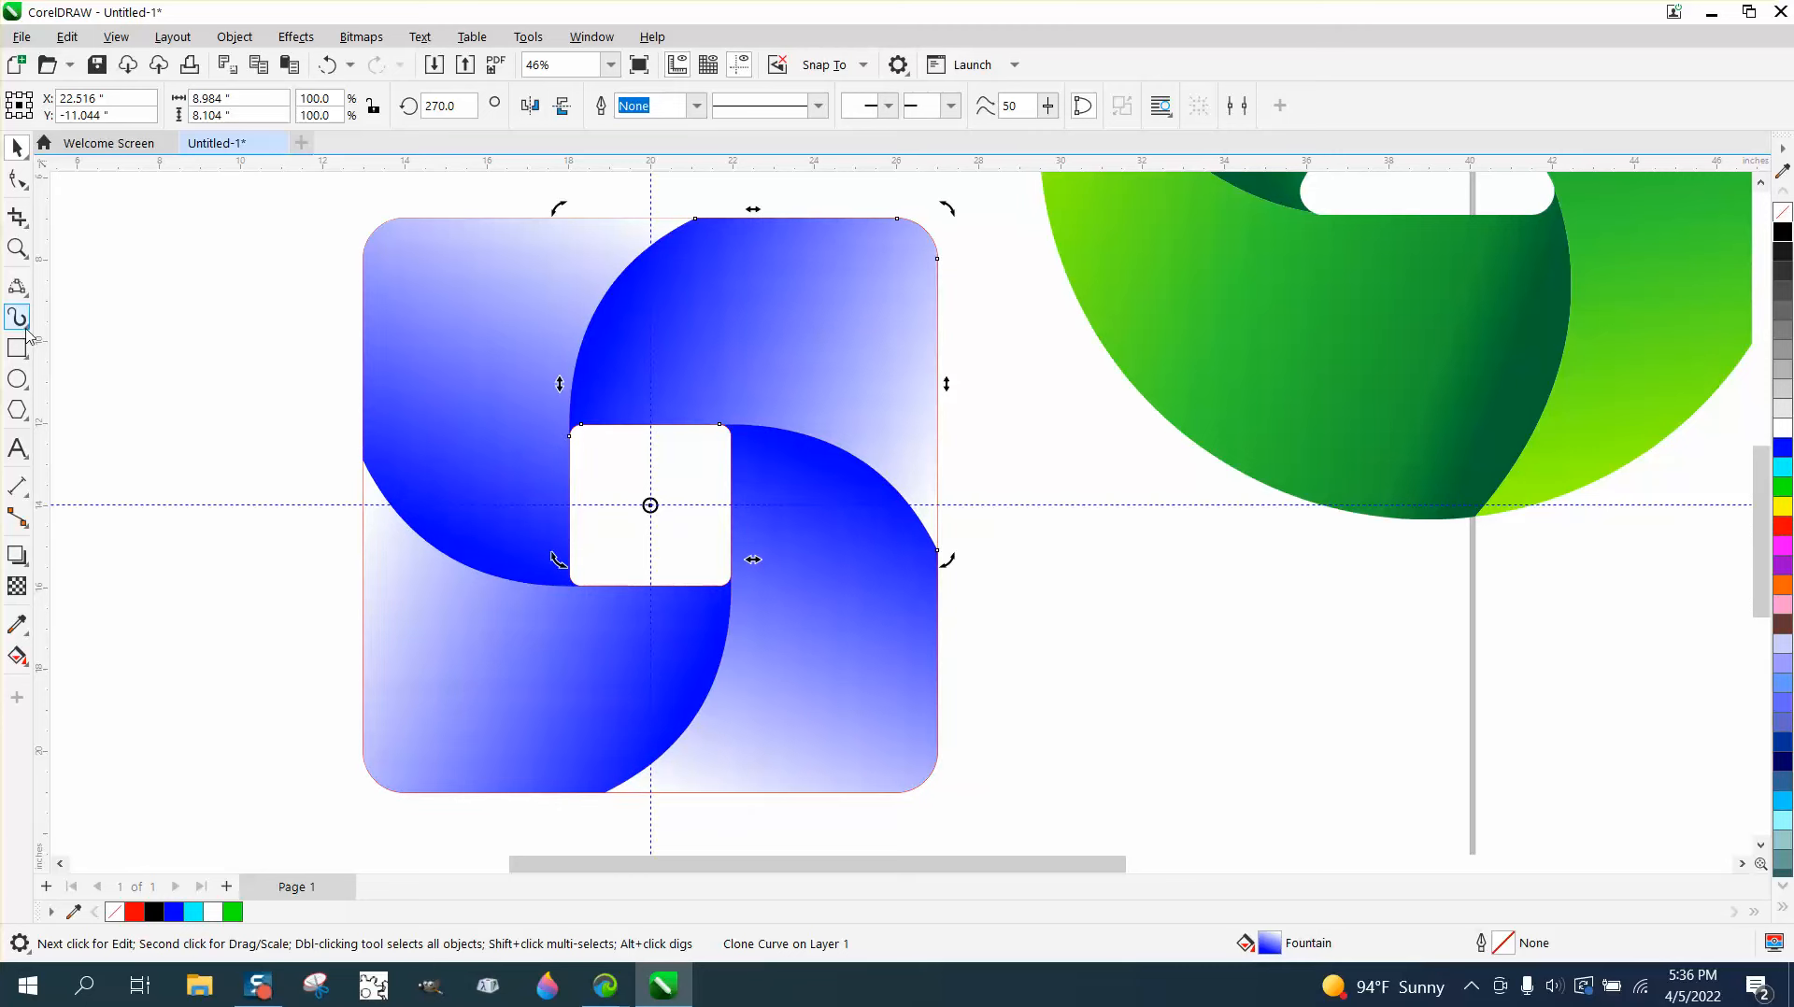
Edit the upper-left master segment's fountain fill, shifting its midpoint slightly toward the blue end.
{"action": "left_click", "coordinate": [18, 656]}
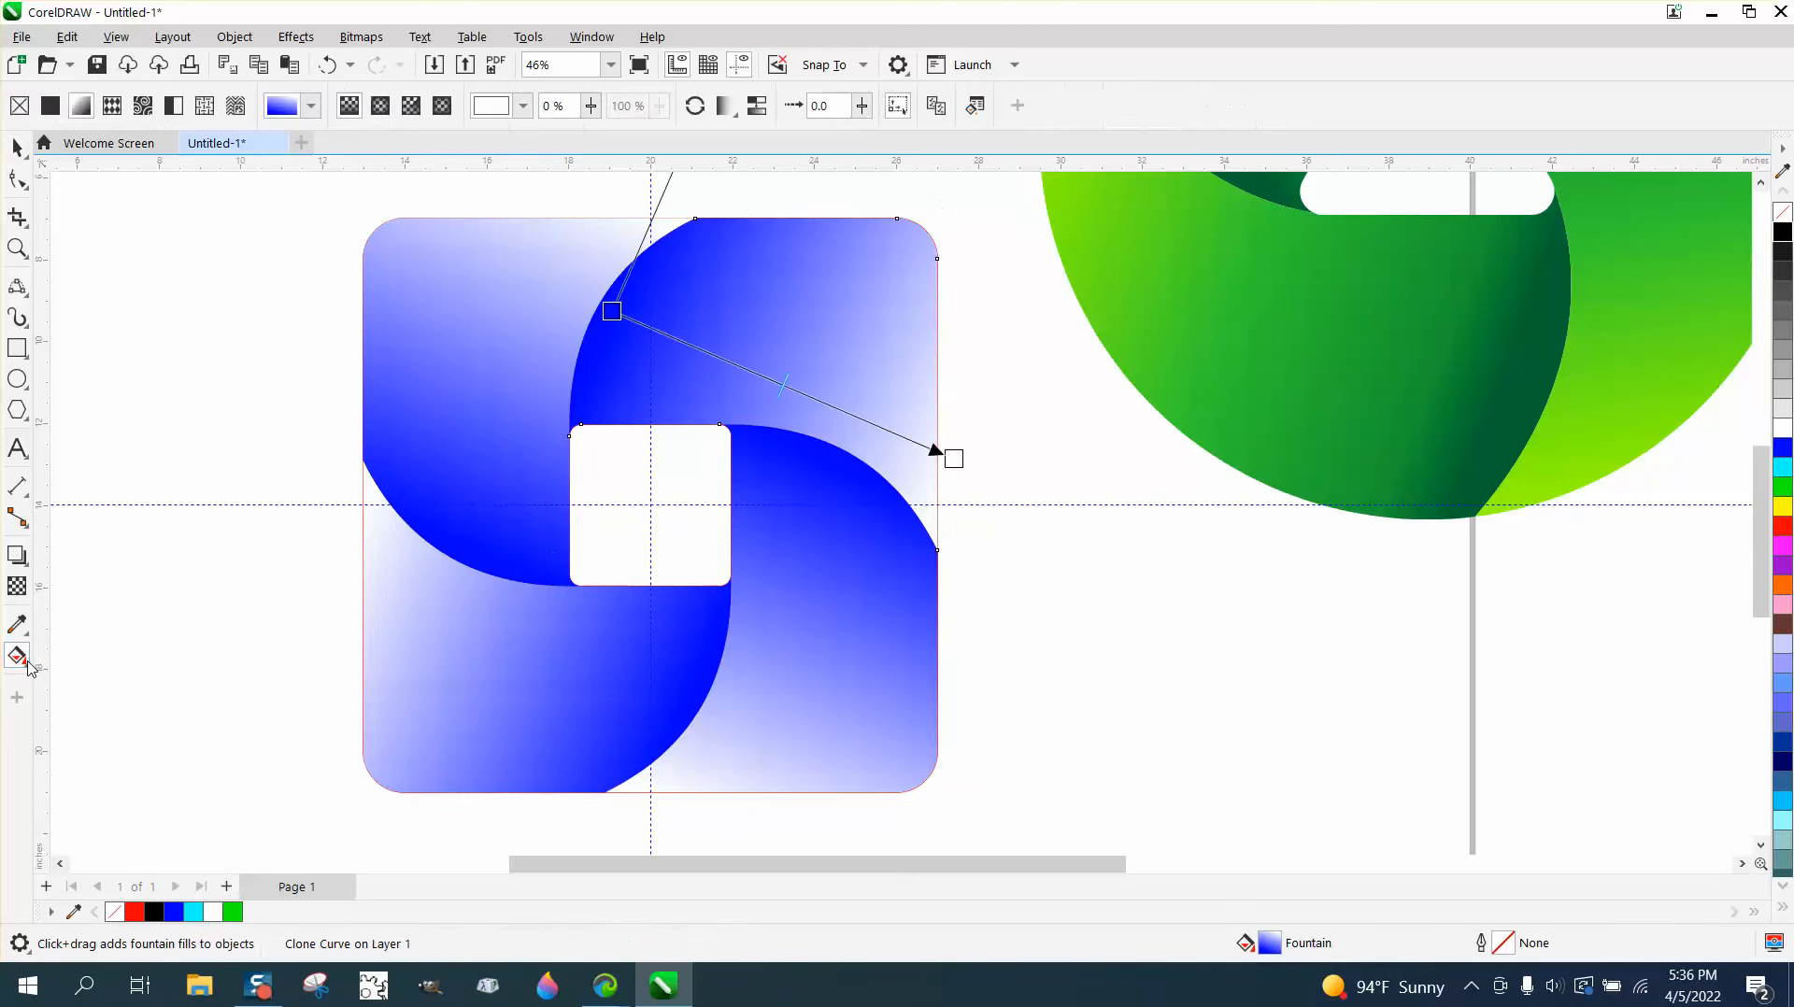
{"action": "left_click", "coordinate": [503, 414]}
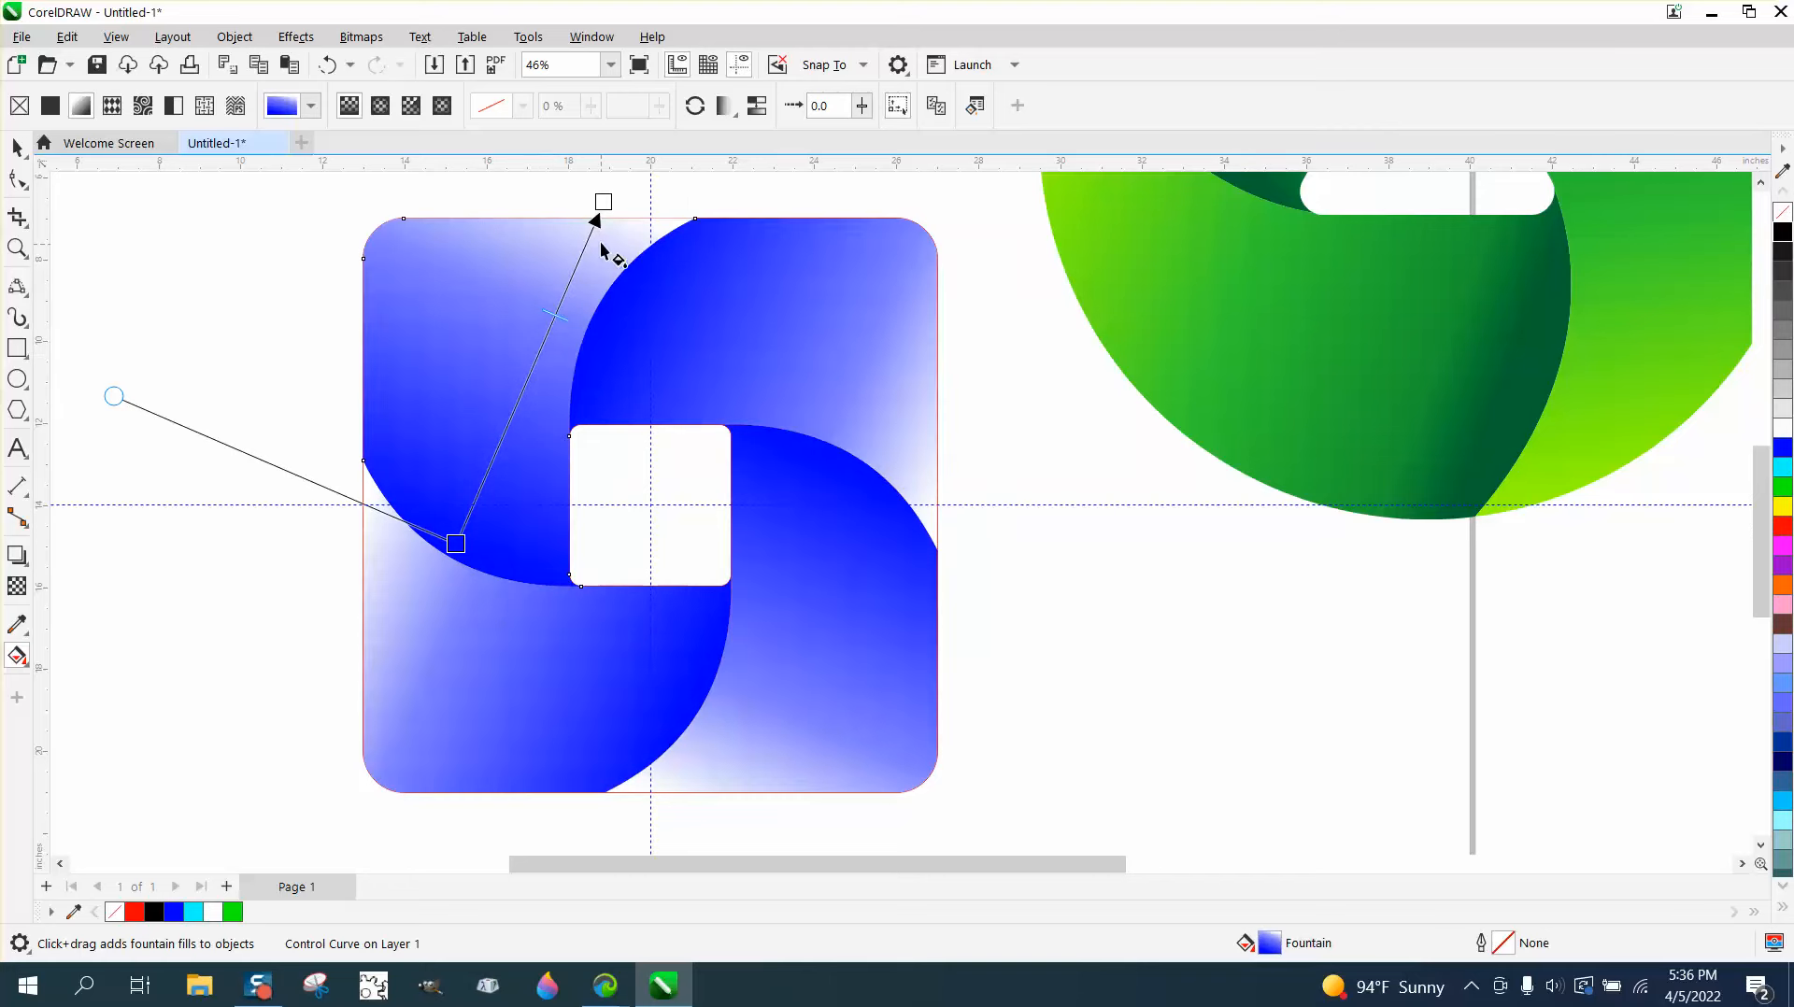
{"action": "left_click_drag", "start_coordinate": [609, 200], "coordinate": [661, 196]}
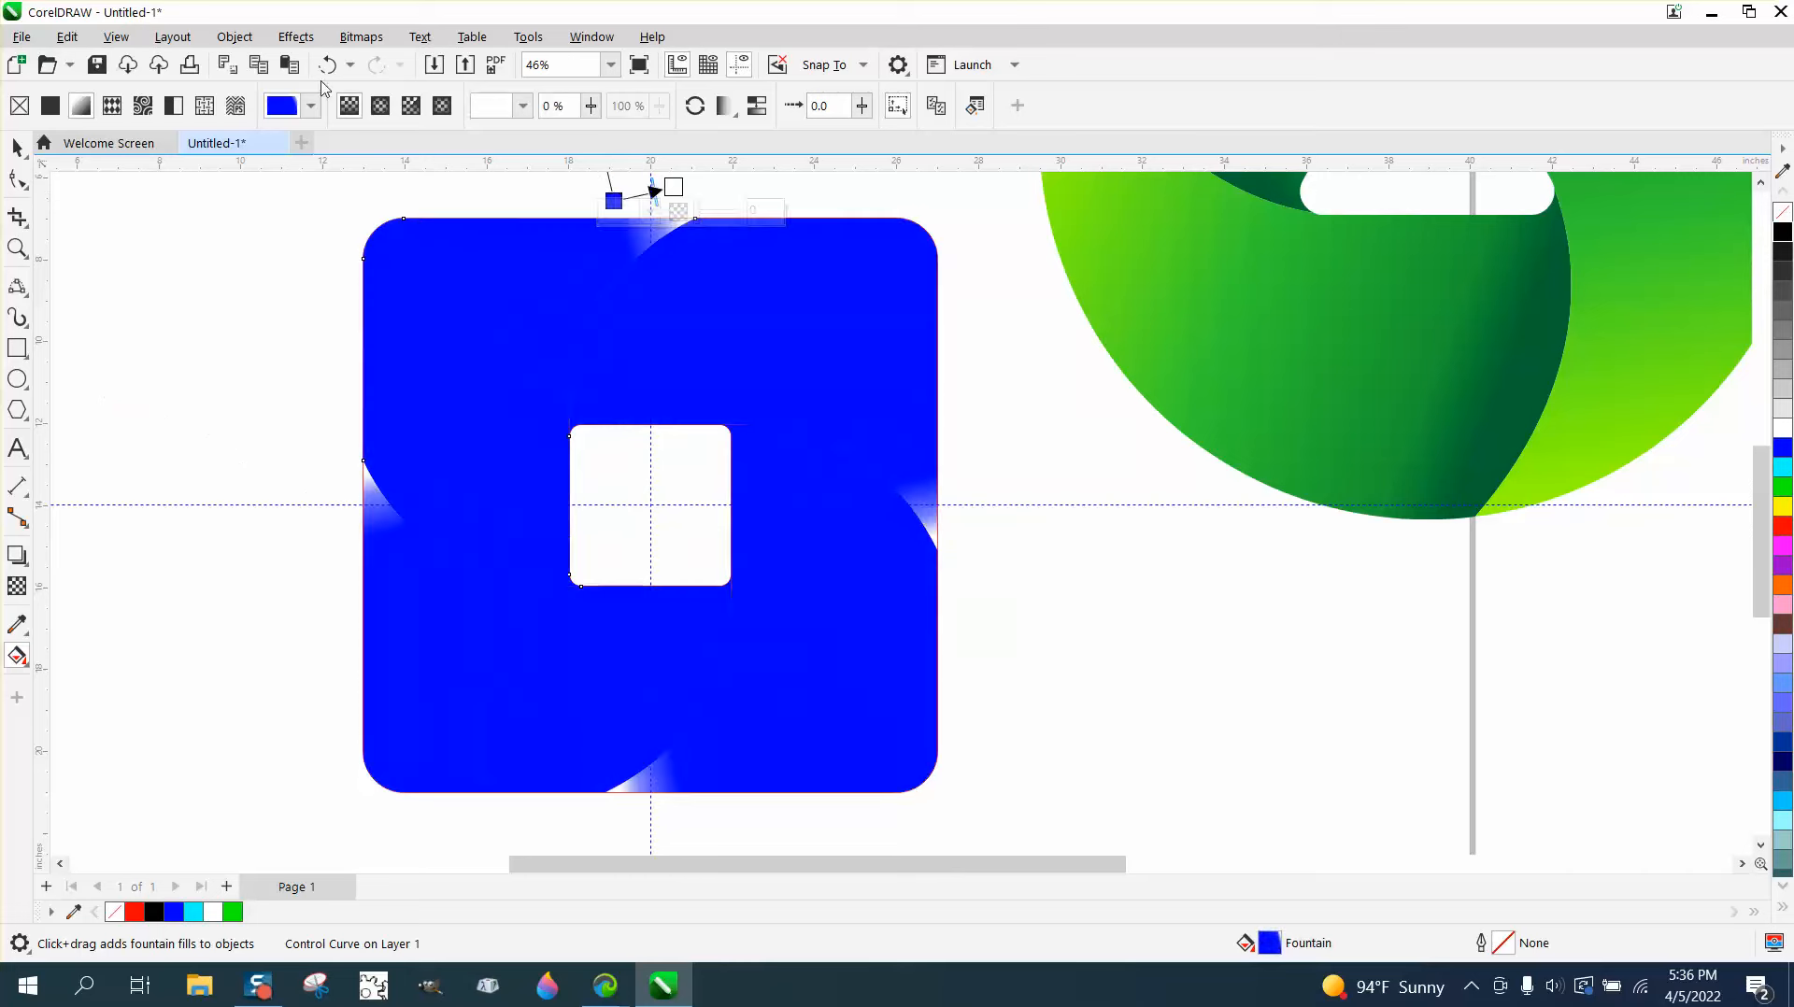
{"action": "key", "text": "ctrl+z"}
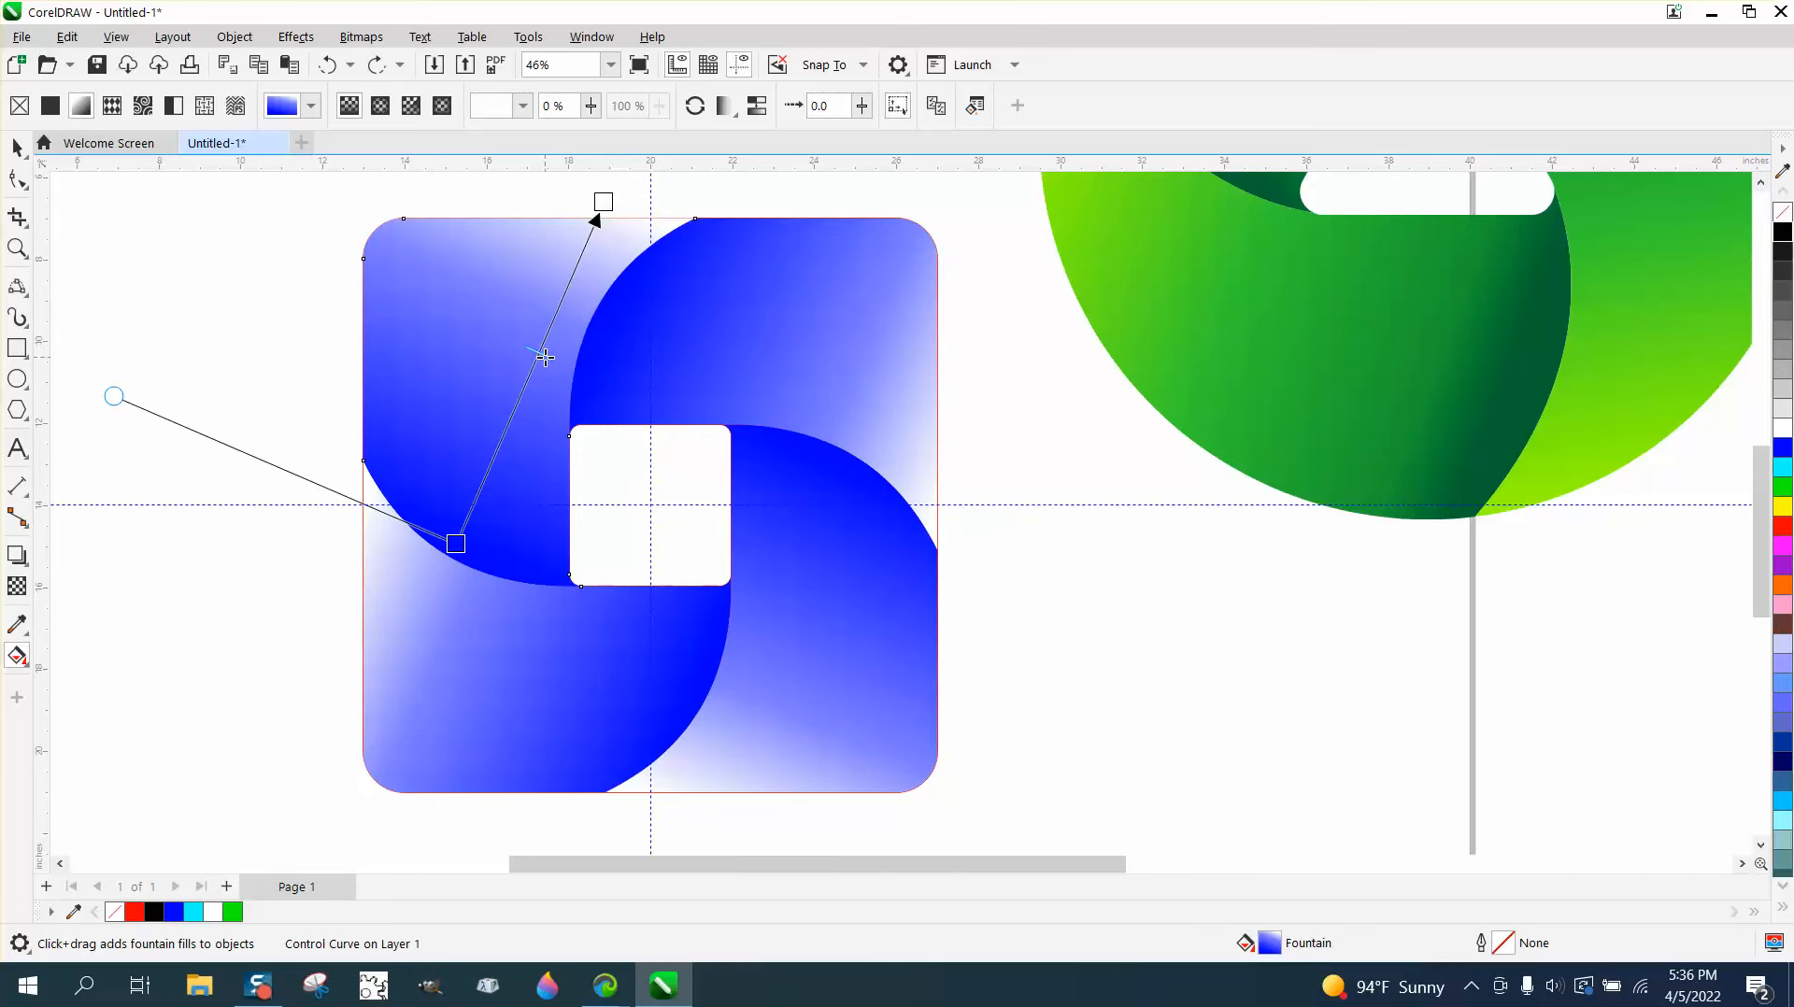
{"action": "left_click_drag", "start_coordinate": [545, 357], "coordinate": [540, 354]}
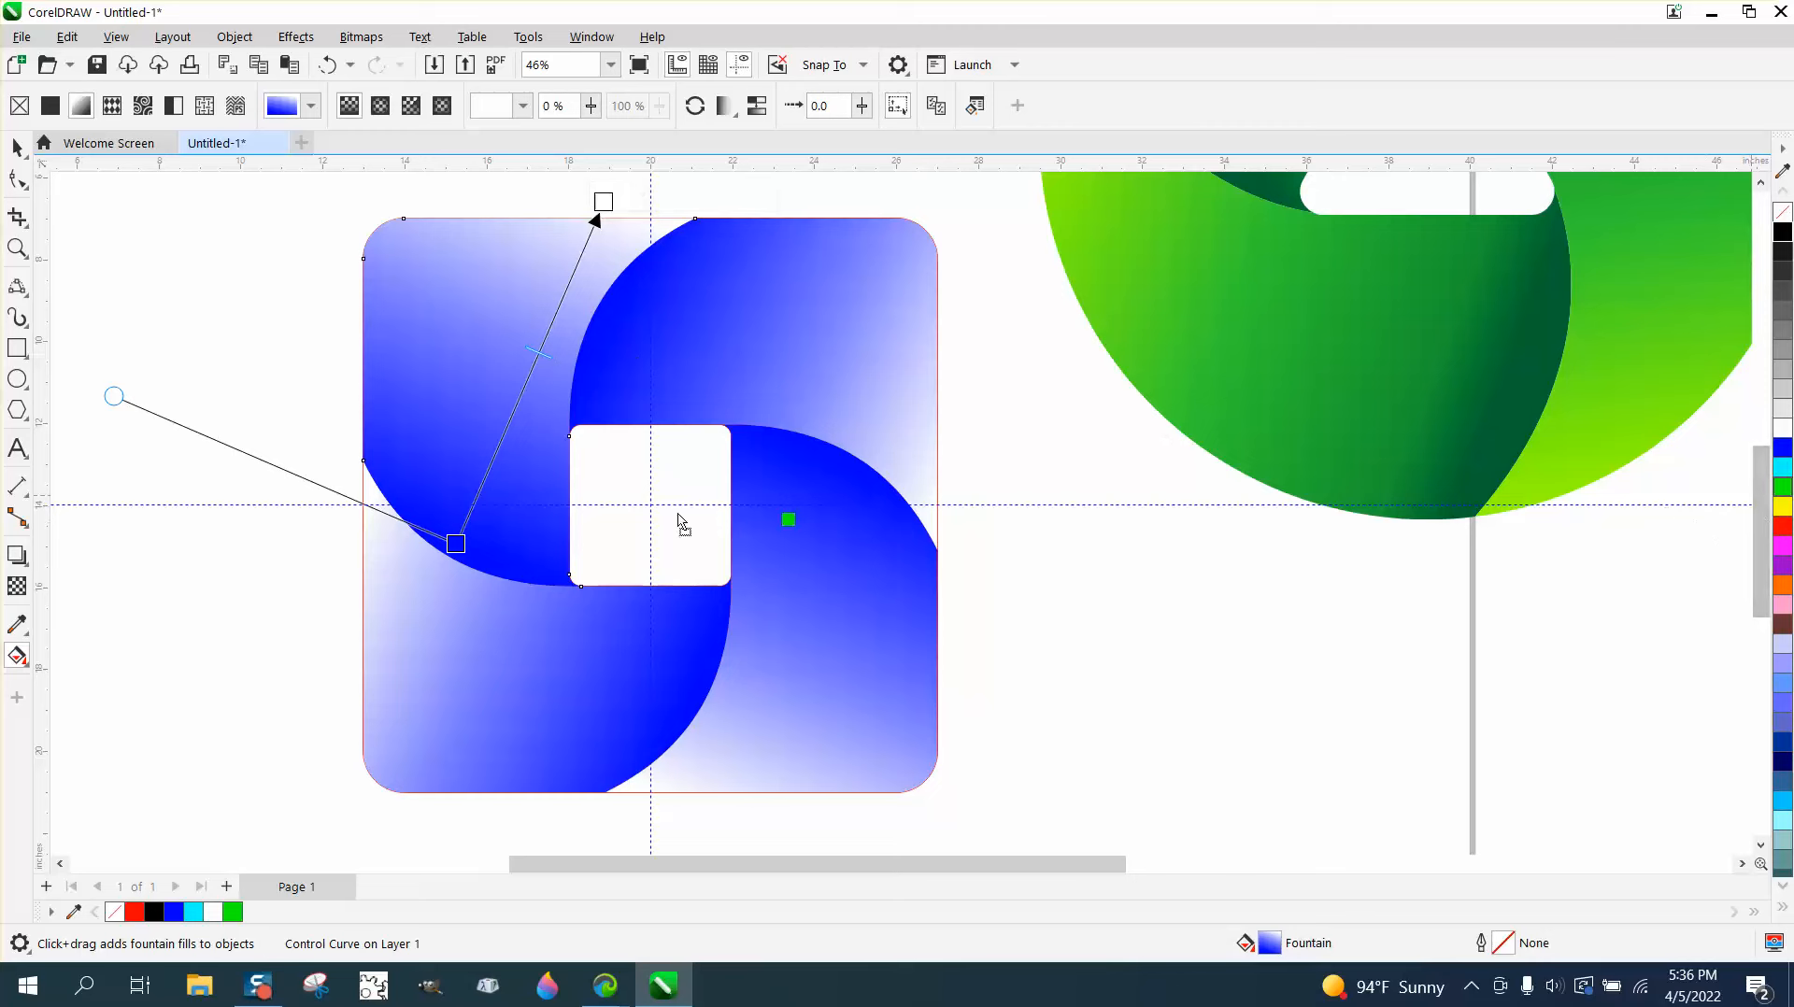
Recolour the master segment's fountain fill with a muted bluish green at its start and bright green at its end.
{"action": "left_click_drag", "start_coordinate": [679, 521], "coordinate": [456, 543]}
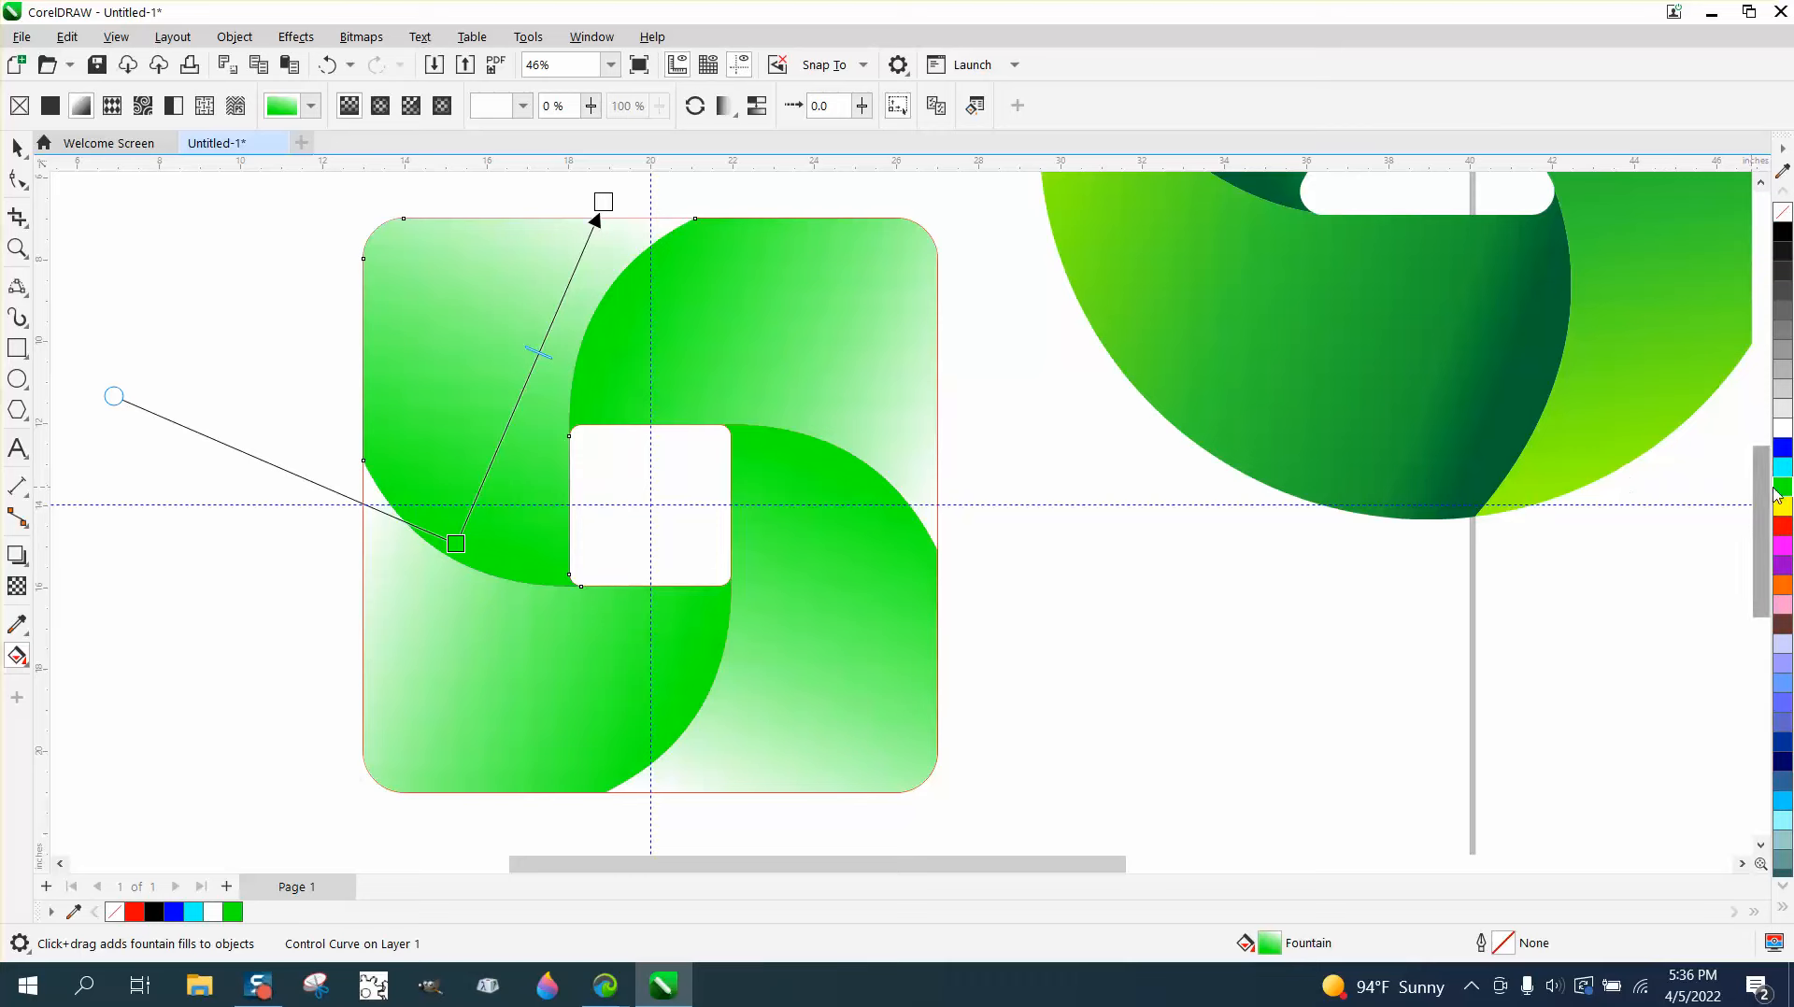
{"action": "left_click_drag", "start_coordinate": [1783, 486], "coordinate": [603, 202]}
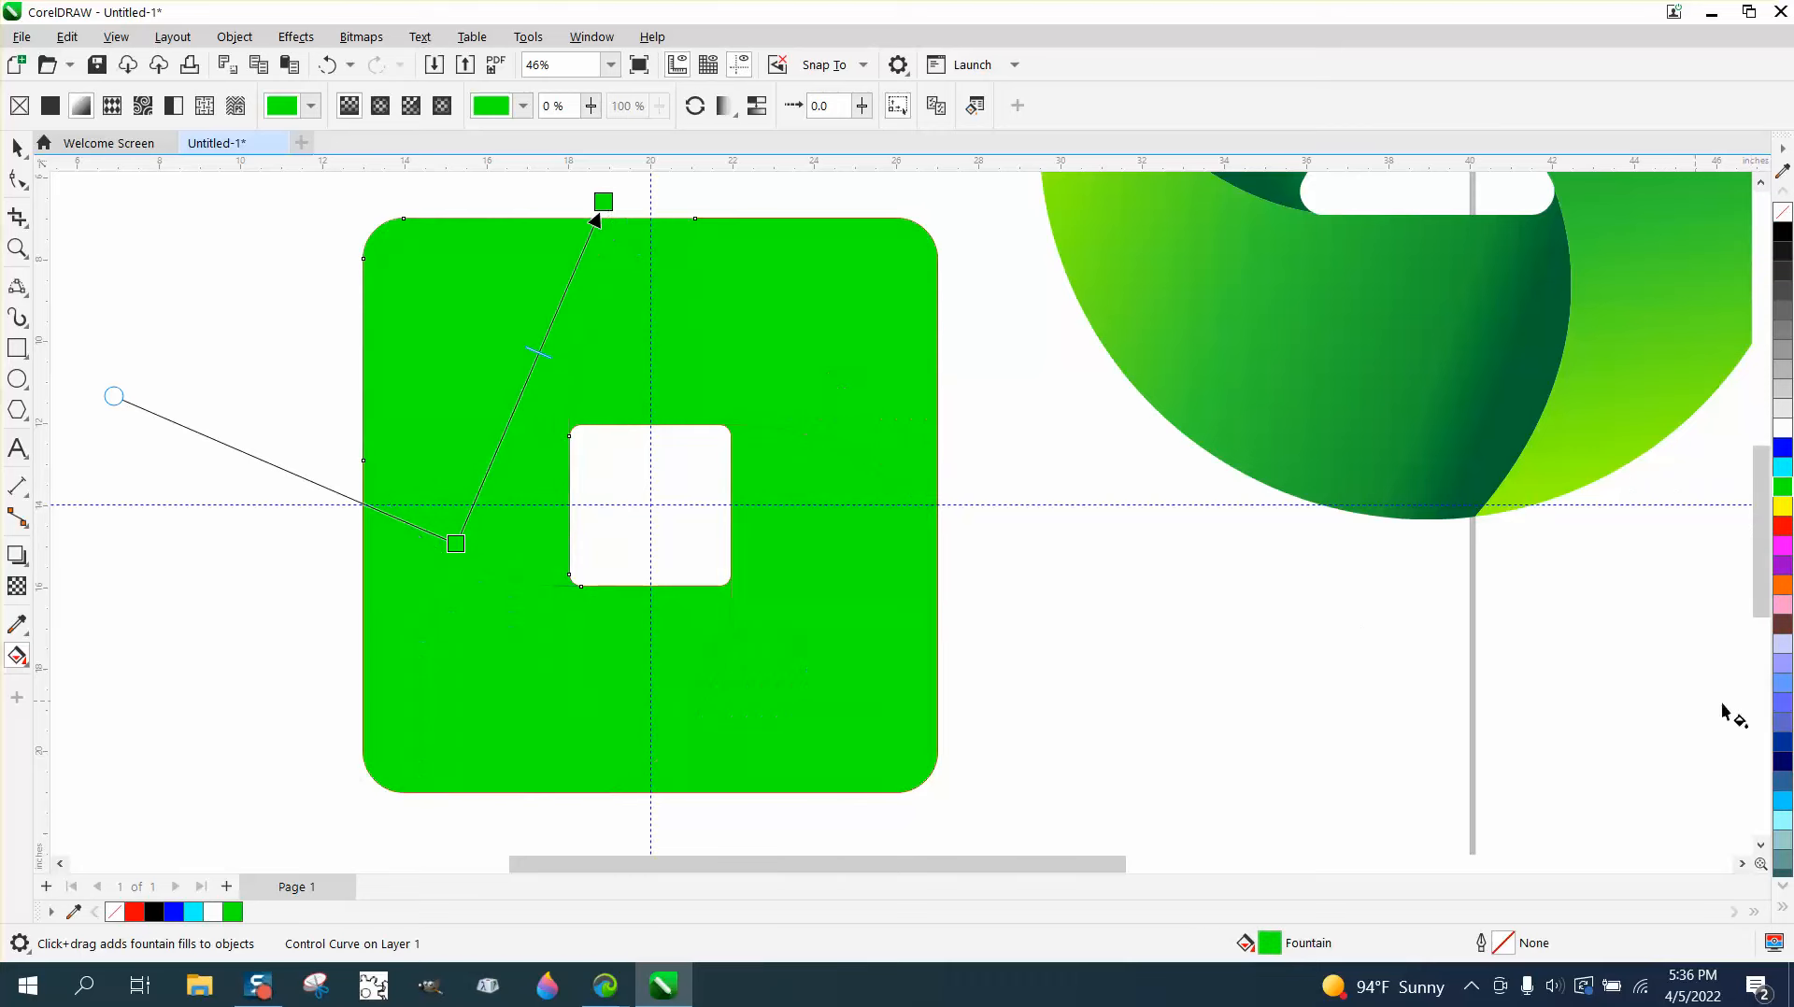
{"action": "mouse_move", "coordinate": [1763, 599]}
{"action": "left_mouse_down"}
{"action": "mouse_move", "coordinate": [1766, 712]}
{"action": "mouse_move", "coordinate": [1763, 605]}
{"action": "left_mouse_up"}
{"action": "left_click", "coordinate": [1781, 893]}
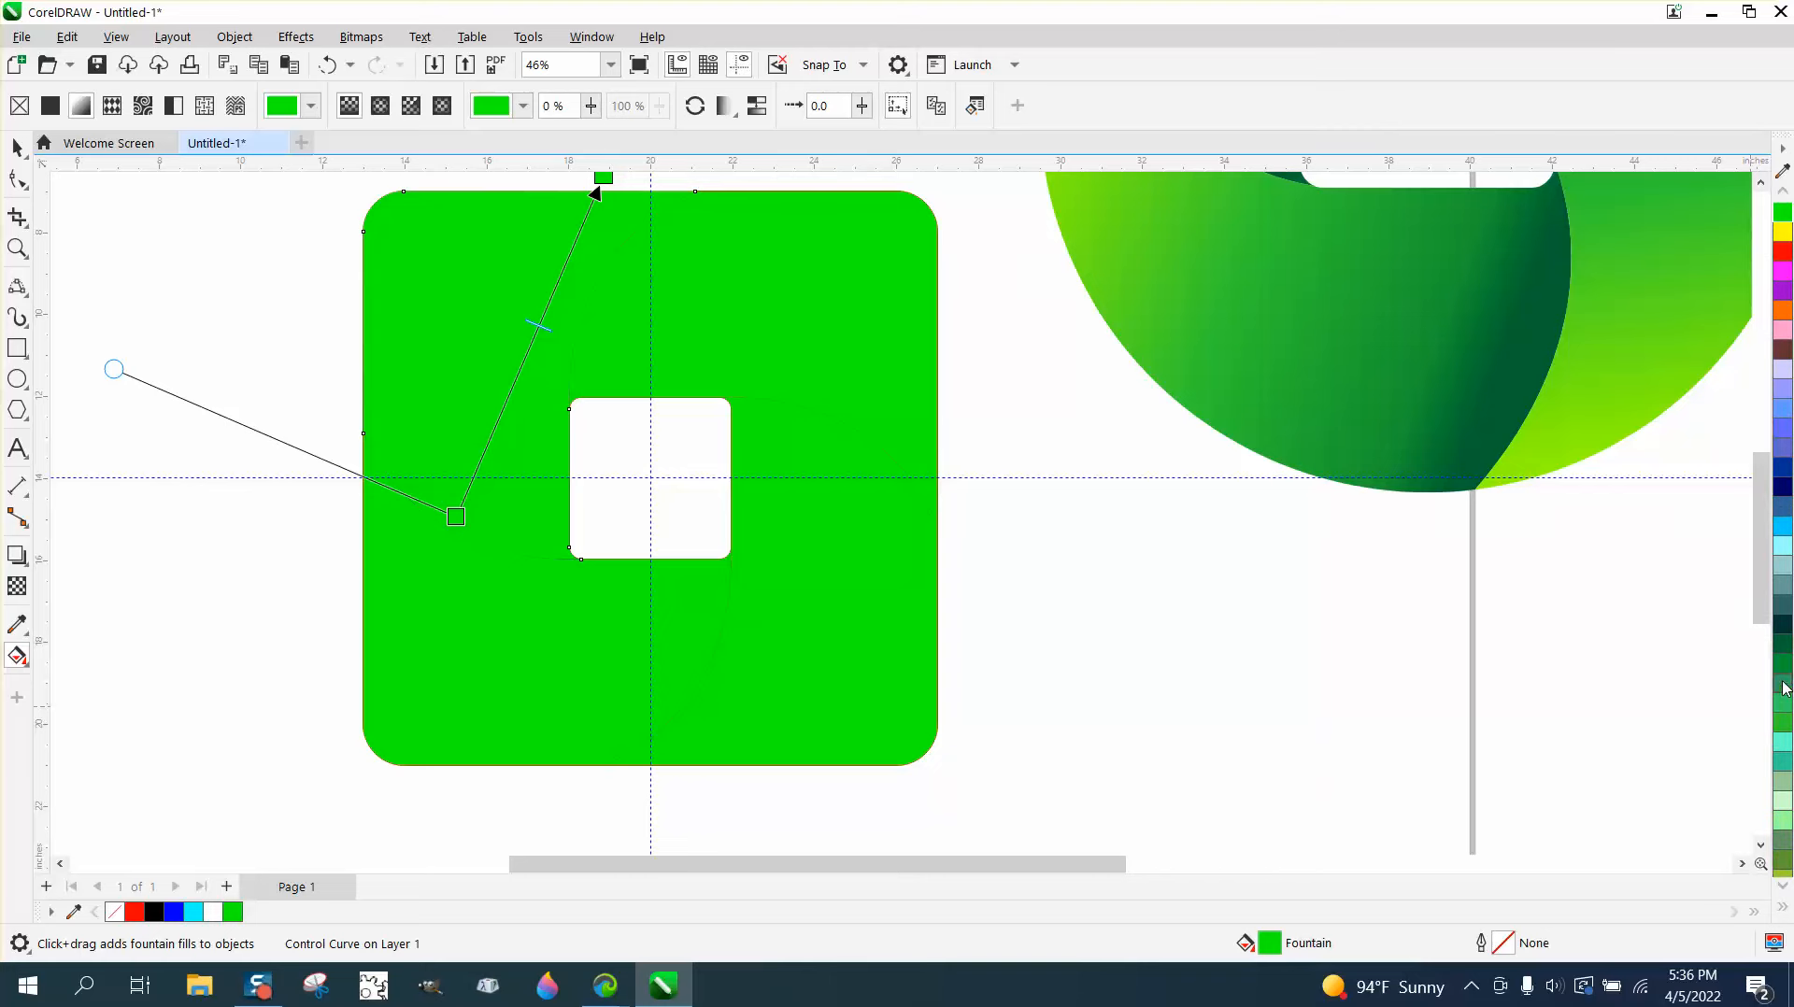
{"action": "left_click_drag", "start_coordinate": [1784, 690], "coordinate": [455, 515]}
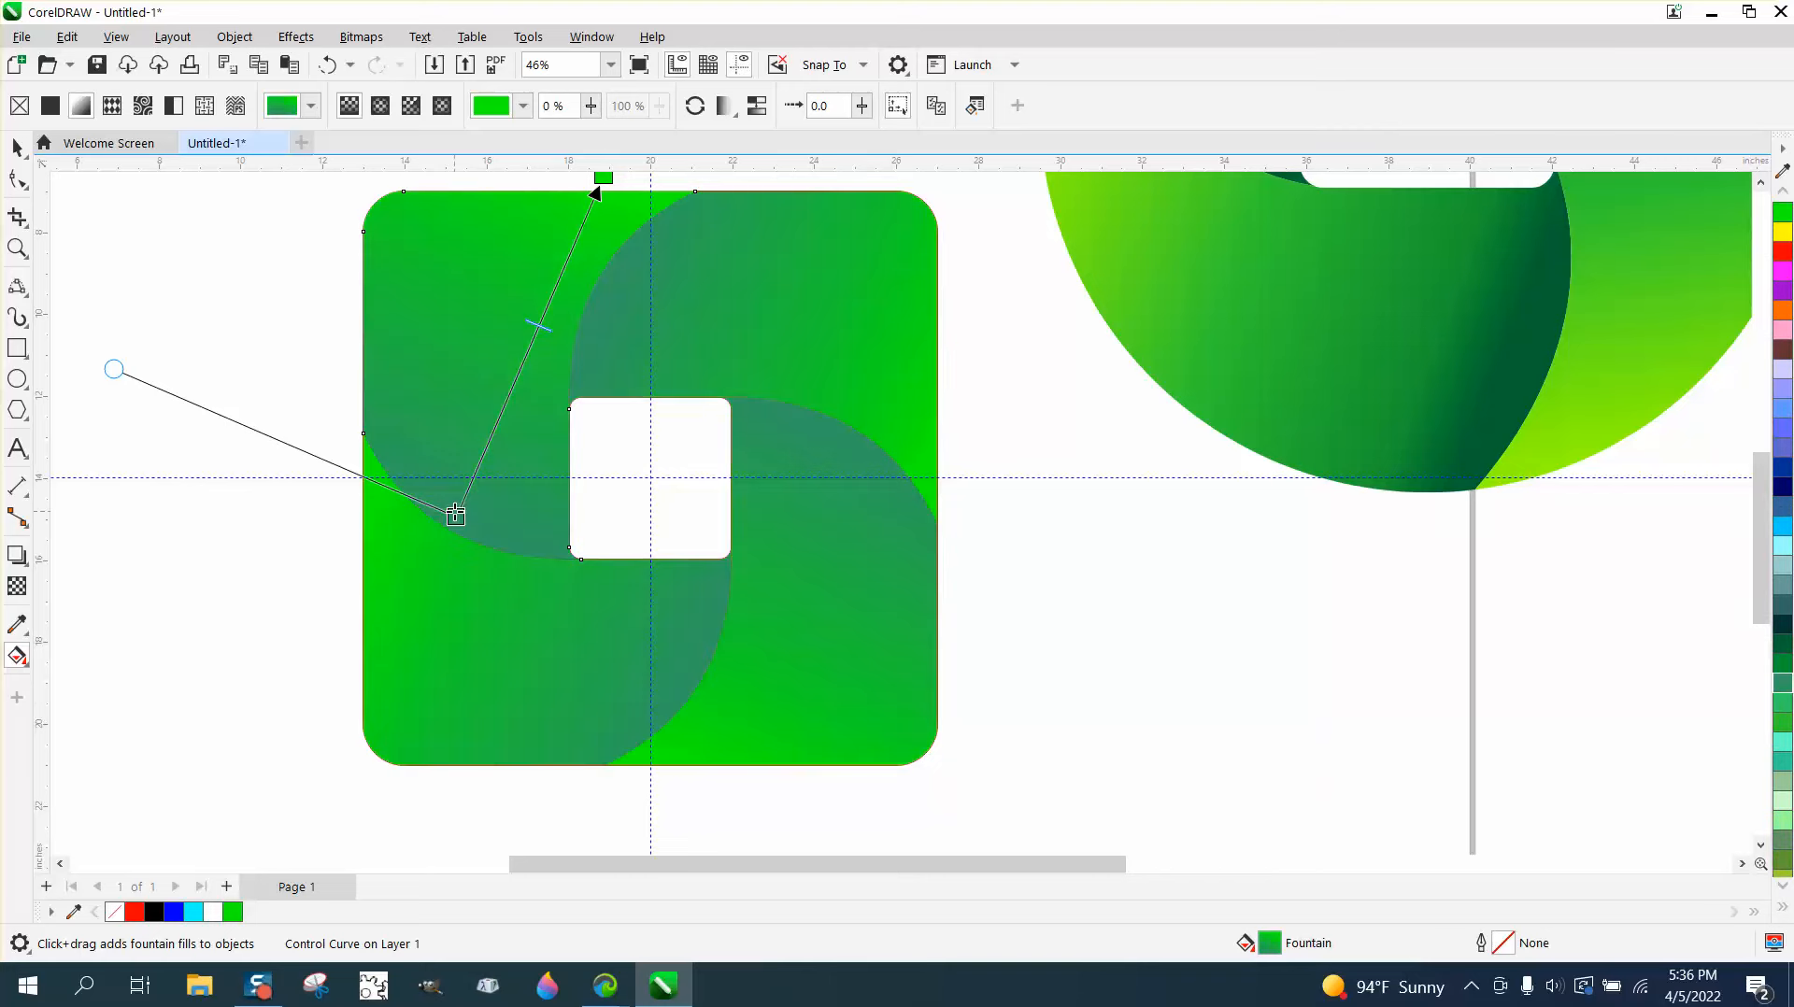
{"action": "left_click", "coordinate": [17, 147]}
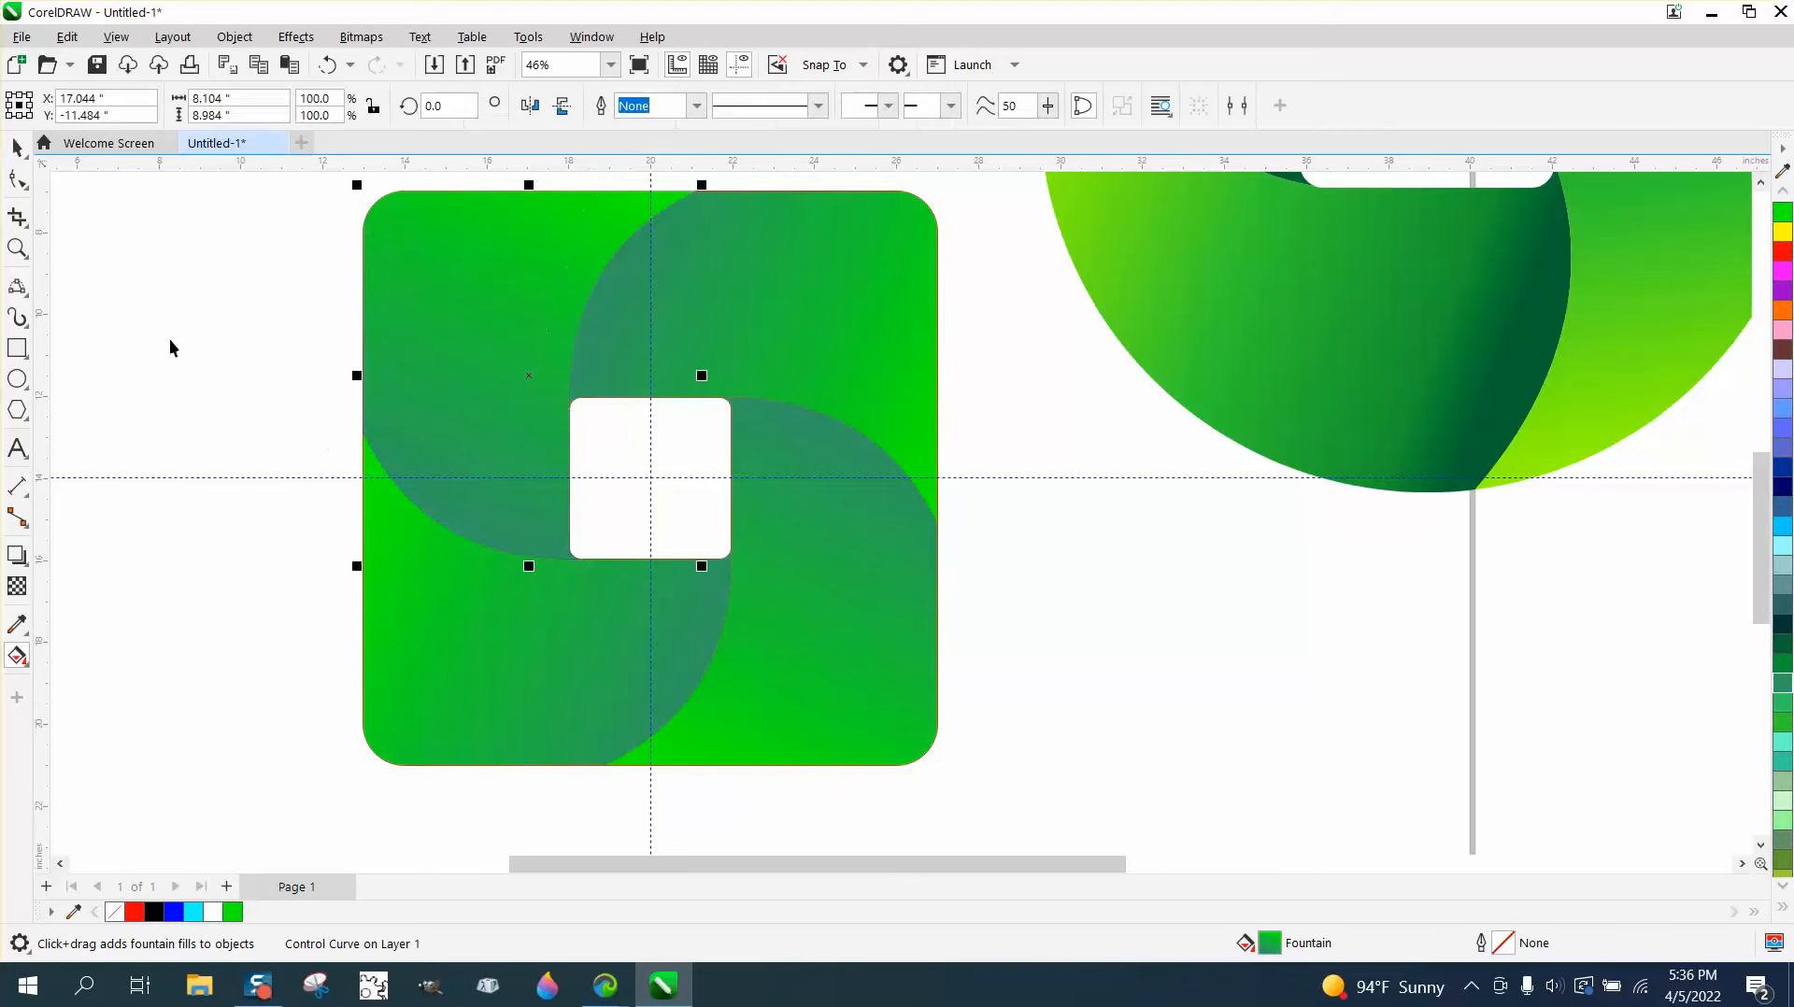
{"action": "scroll", "coordinate": [514, 649], "scroll_direction": "down", "scroll_amount": 4}
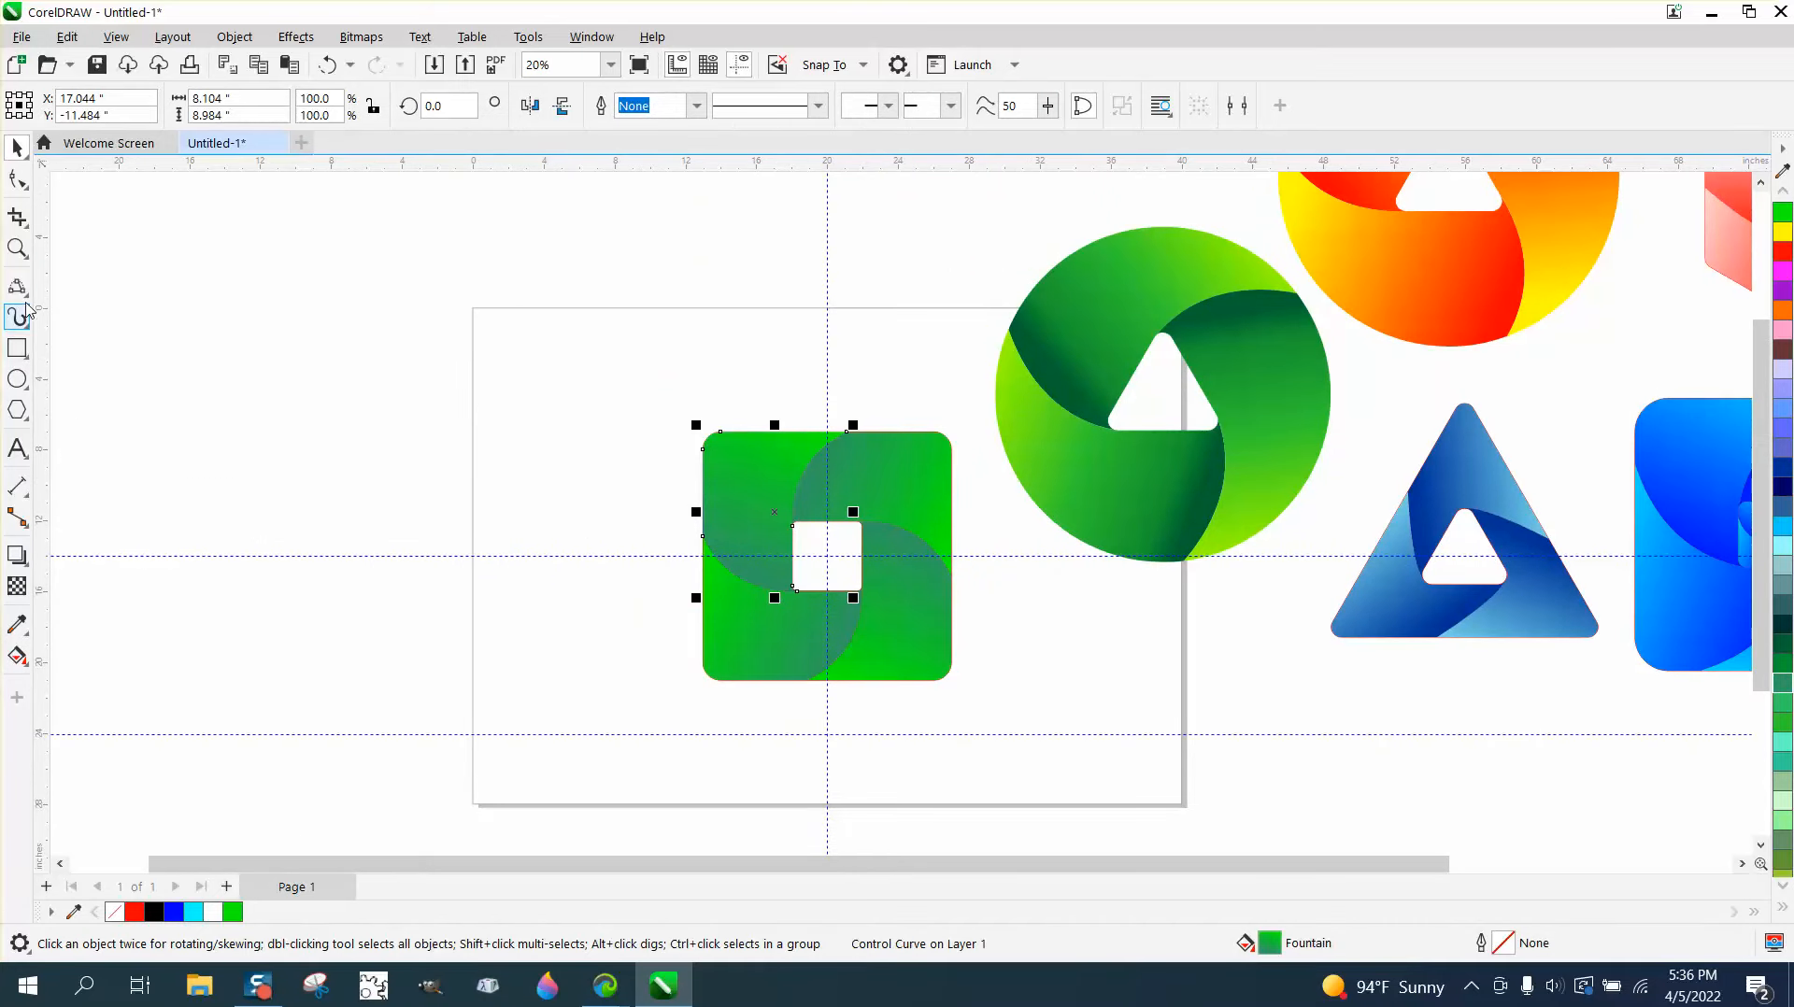
{"action": "left_click", "coordinate": [16, 248]}
{"action": "left_click_drag", "start_coordinate": [1003, 643], "coordinate": [1046, 671]}
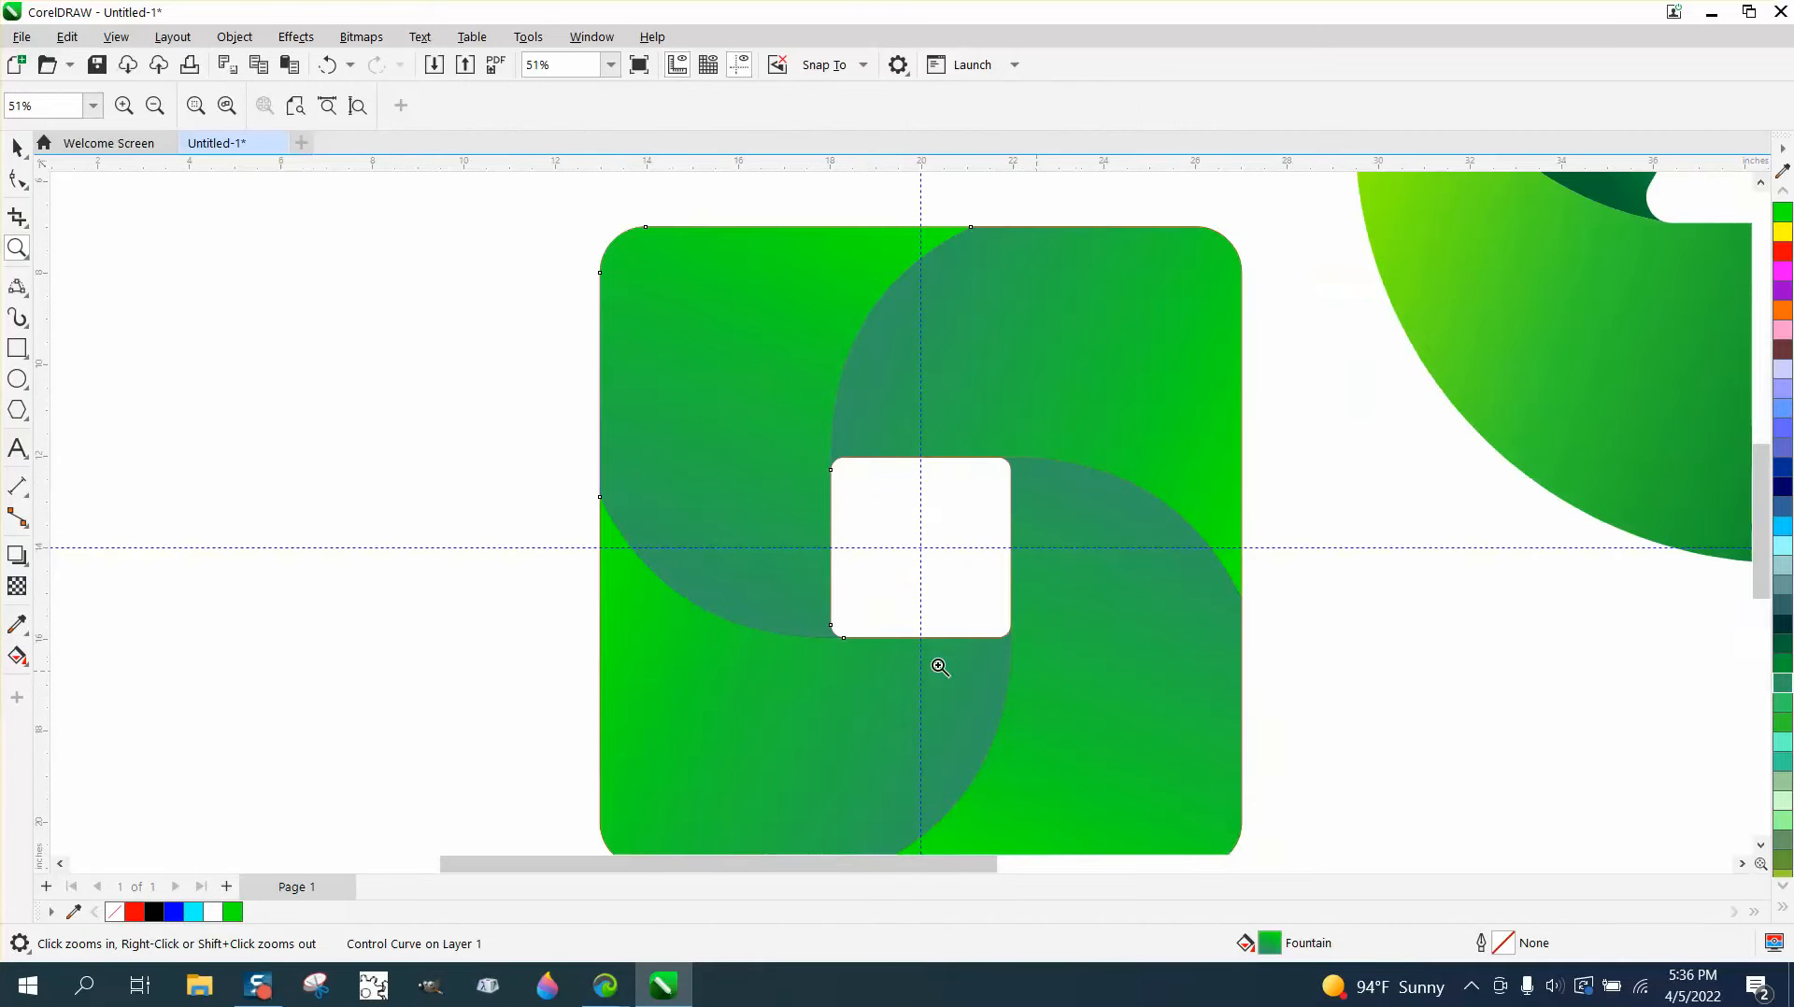
{"action": "left_click", "coordinate": [17, 146]}
{"action": "scroll", "coordinate": [495, 301], "scroll_direction": "down", "scroll_amount": 2}
{"action": "left_click_drag", "start_coordinate": [519, 229], "coordinate": [1154, 809]}
Deselect everything and set the nudge distance to 15 inches.
{"action": "left_click", "coordinate": [199, 376]}
{"action": "scroll", "coordinate": [199, 375], "scroll_direction": "down", "scroll_amount": 1}
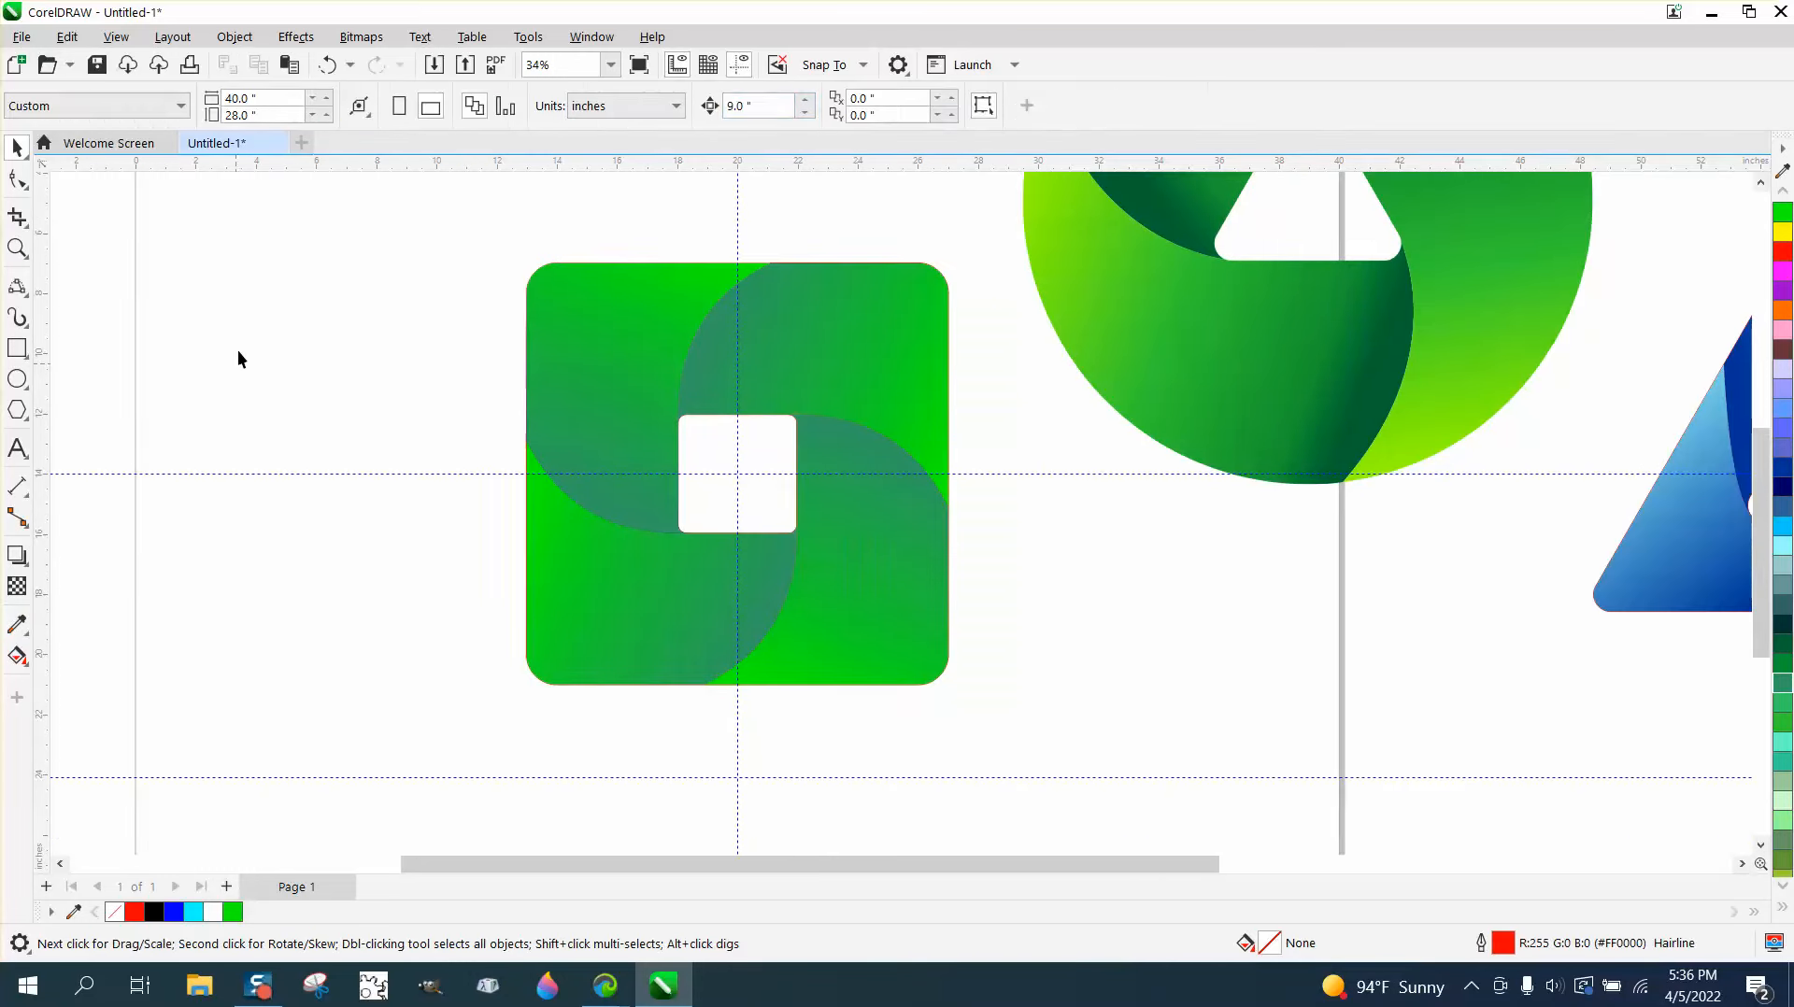
{"action": "left_click", "coordinate": [759, 105]}
{"action": "type", "text": "15"}
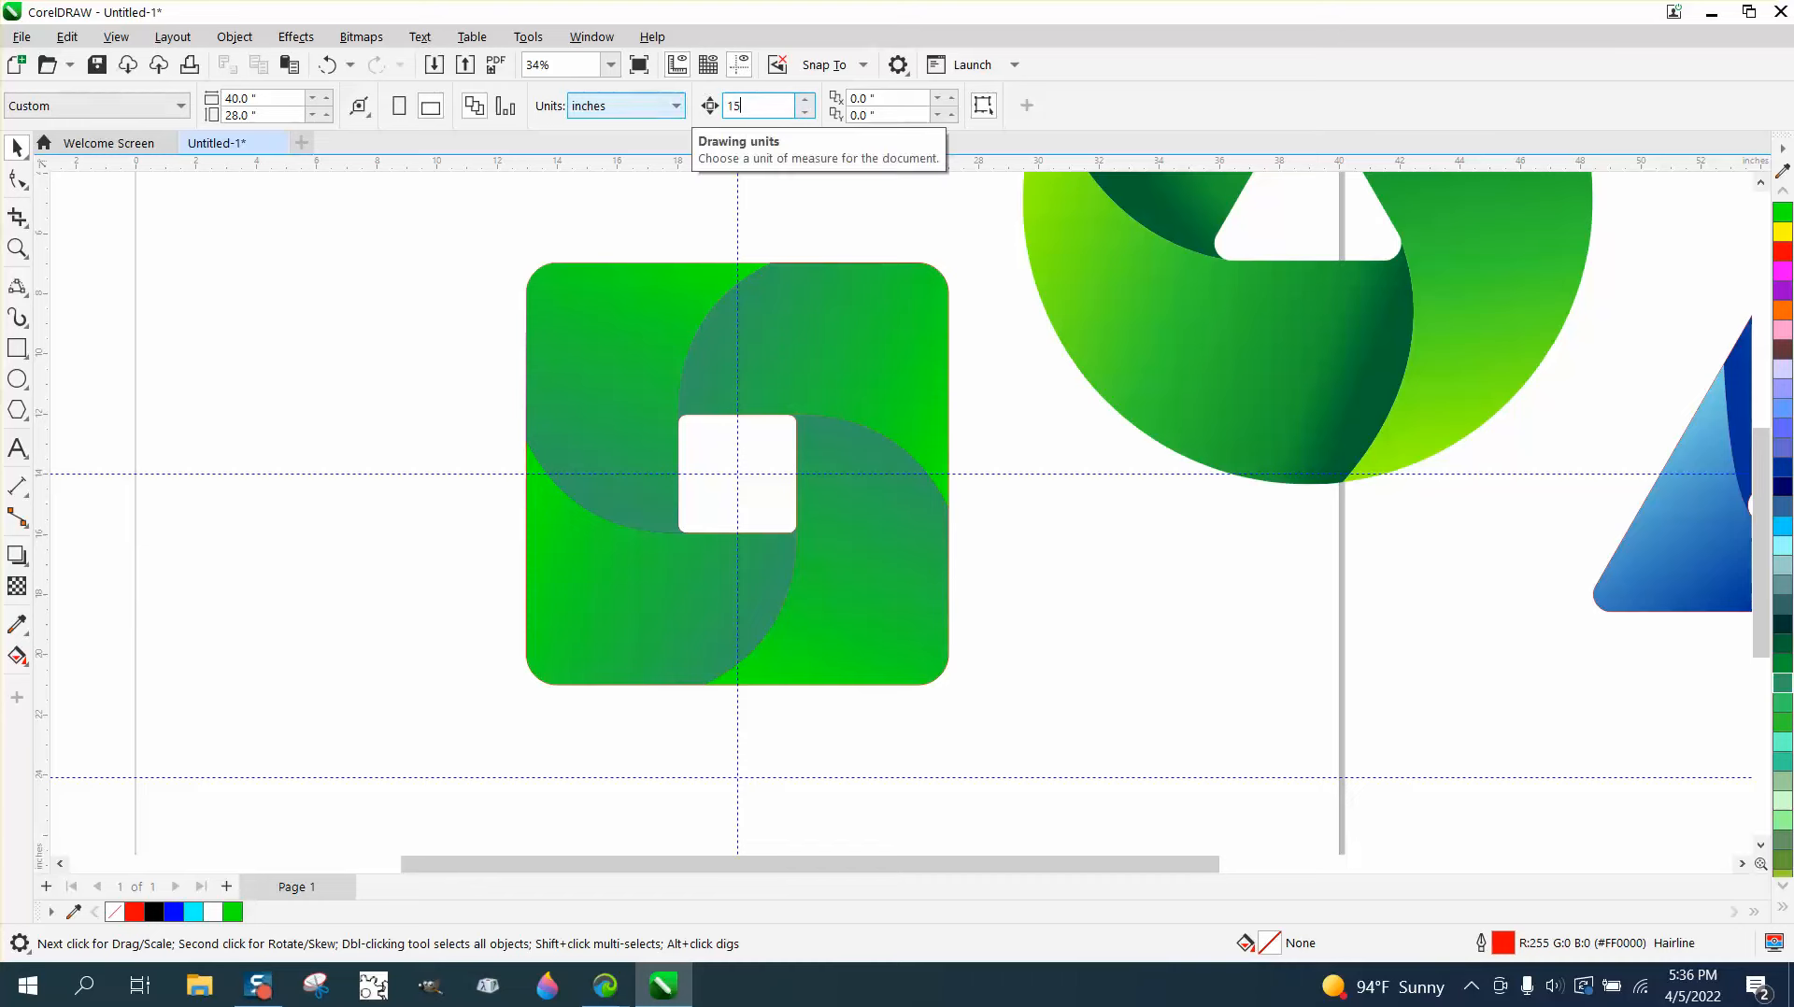
{"action": "key", "text": "Return"}
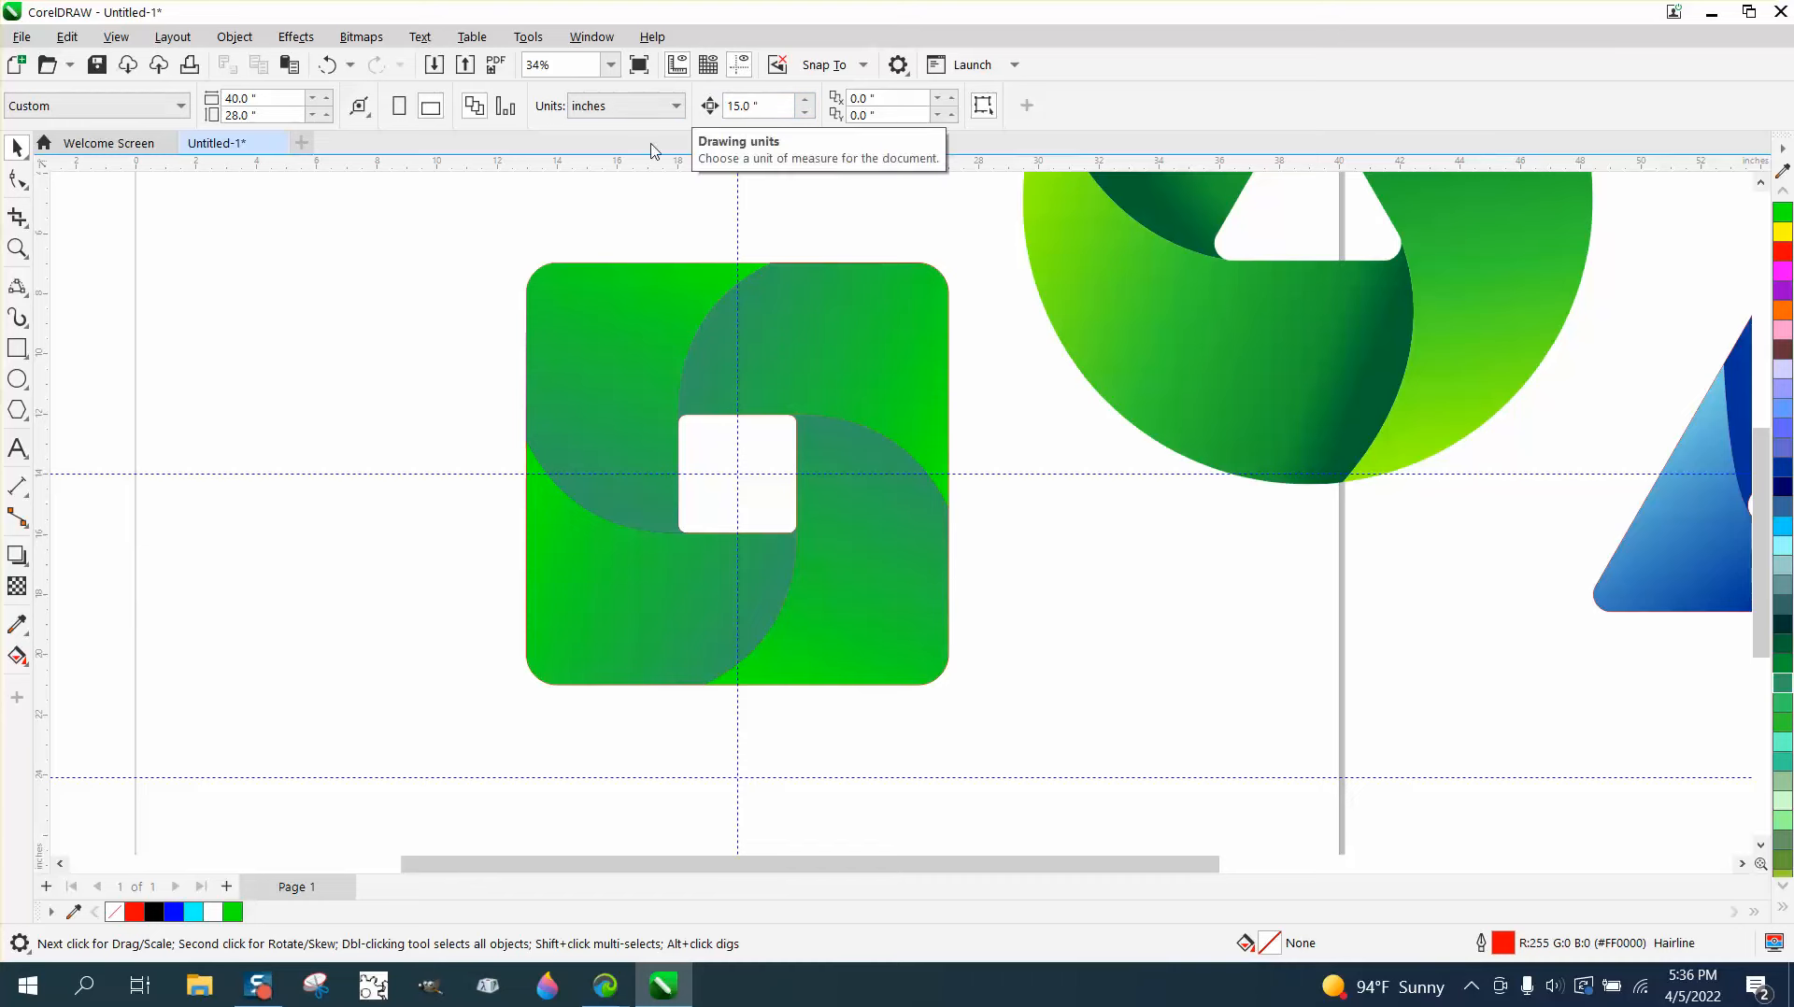
Smart-fill the logo's central square with blue and no outline, and nudge the new shape 15 inches to the left.
{"action": "left_click", "coordinate": [17, 656]}
{"action": "left_click", "coordinate": [764, 519]}
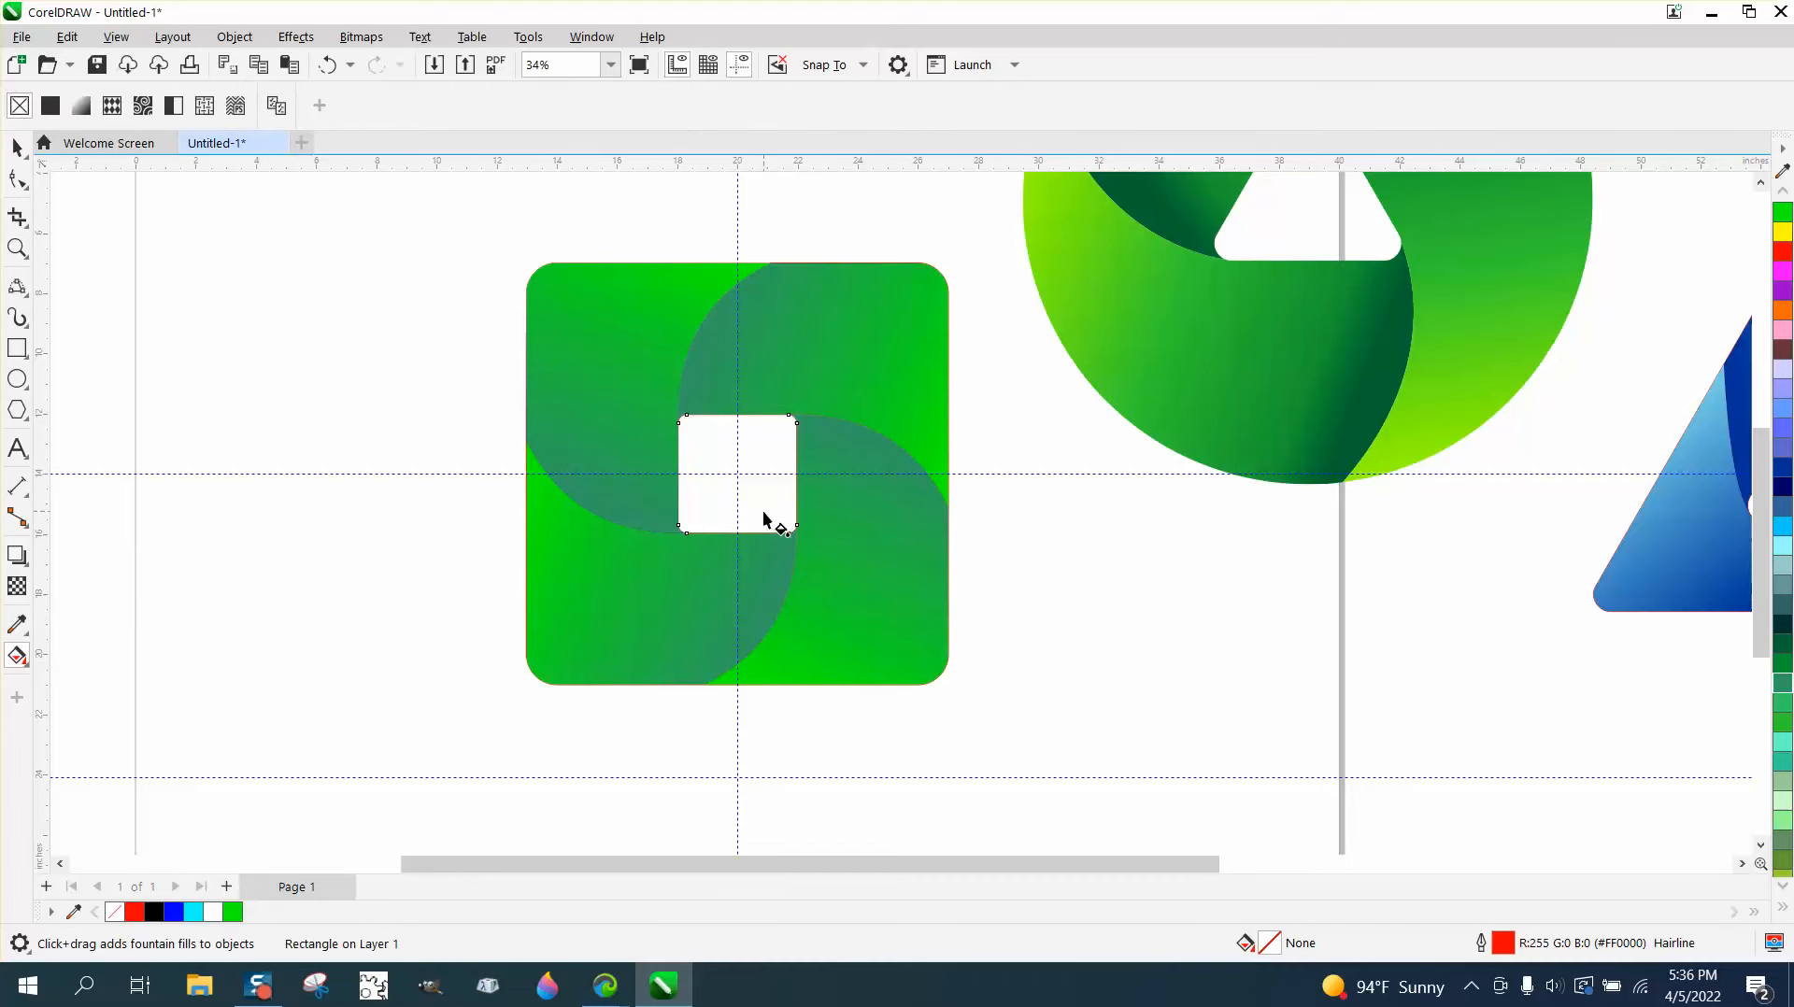
{"action": "left_click", "coordinate": [20, 658]}
{"action": "left_click", "coordinate": [73, 682]}
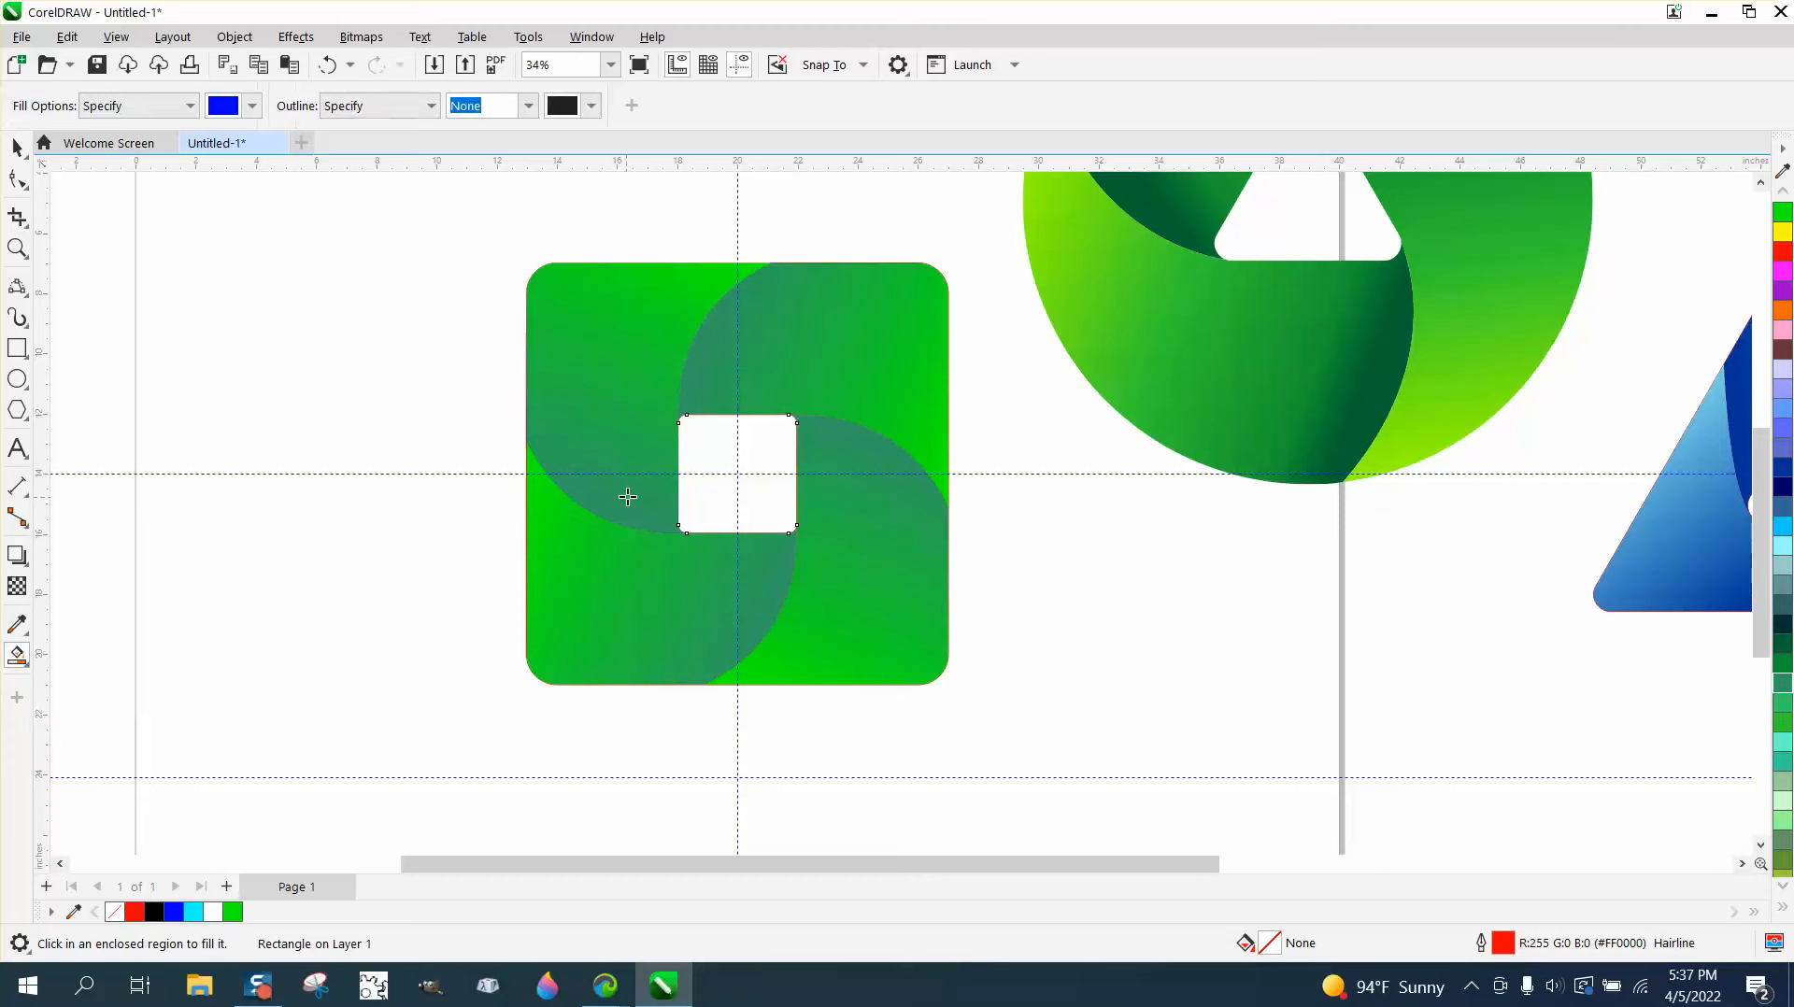
{"action": "left_click", "coordinate": [774, 495]}
{"action": "key", "text": "Left"}
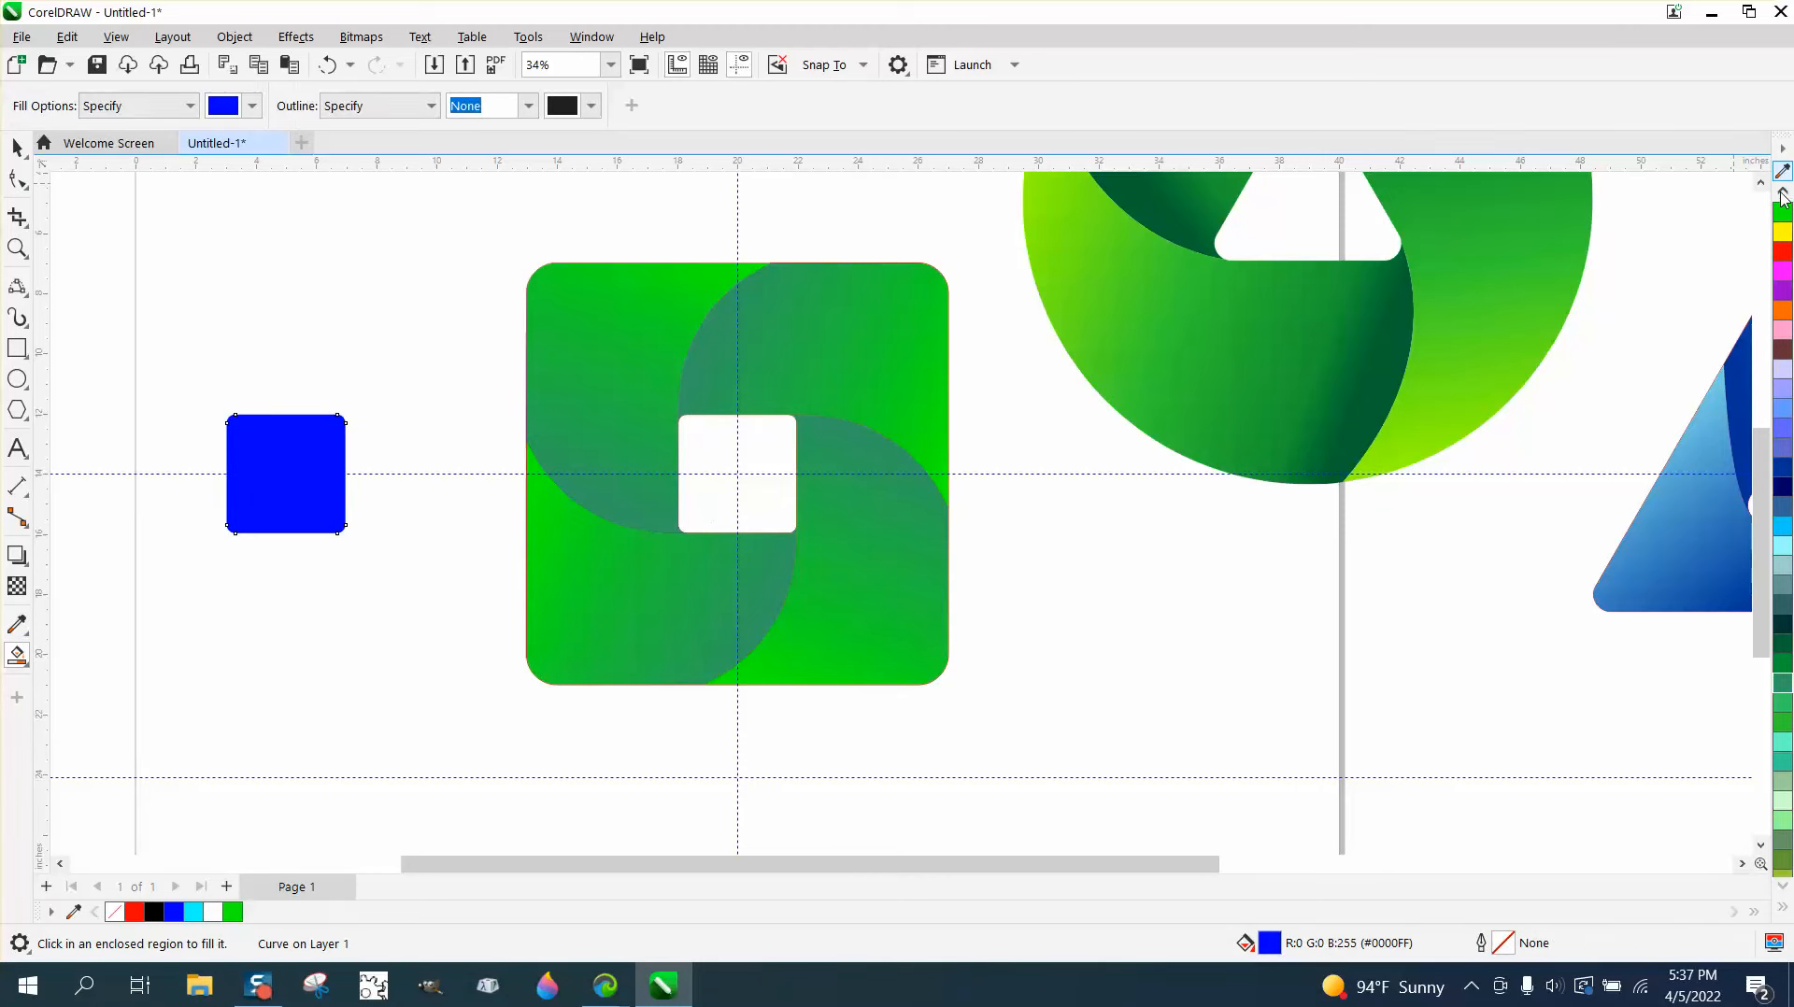
Remove the nudged square's blue fill and give it a black outline.
{"action": "scroll", "coordinate": [1780, 204], "scroll_direction": "up", "scroll_amount": 4}
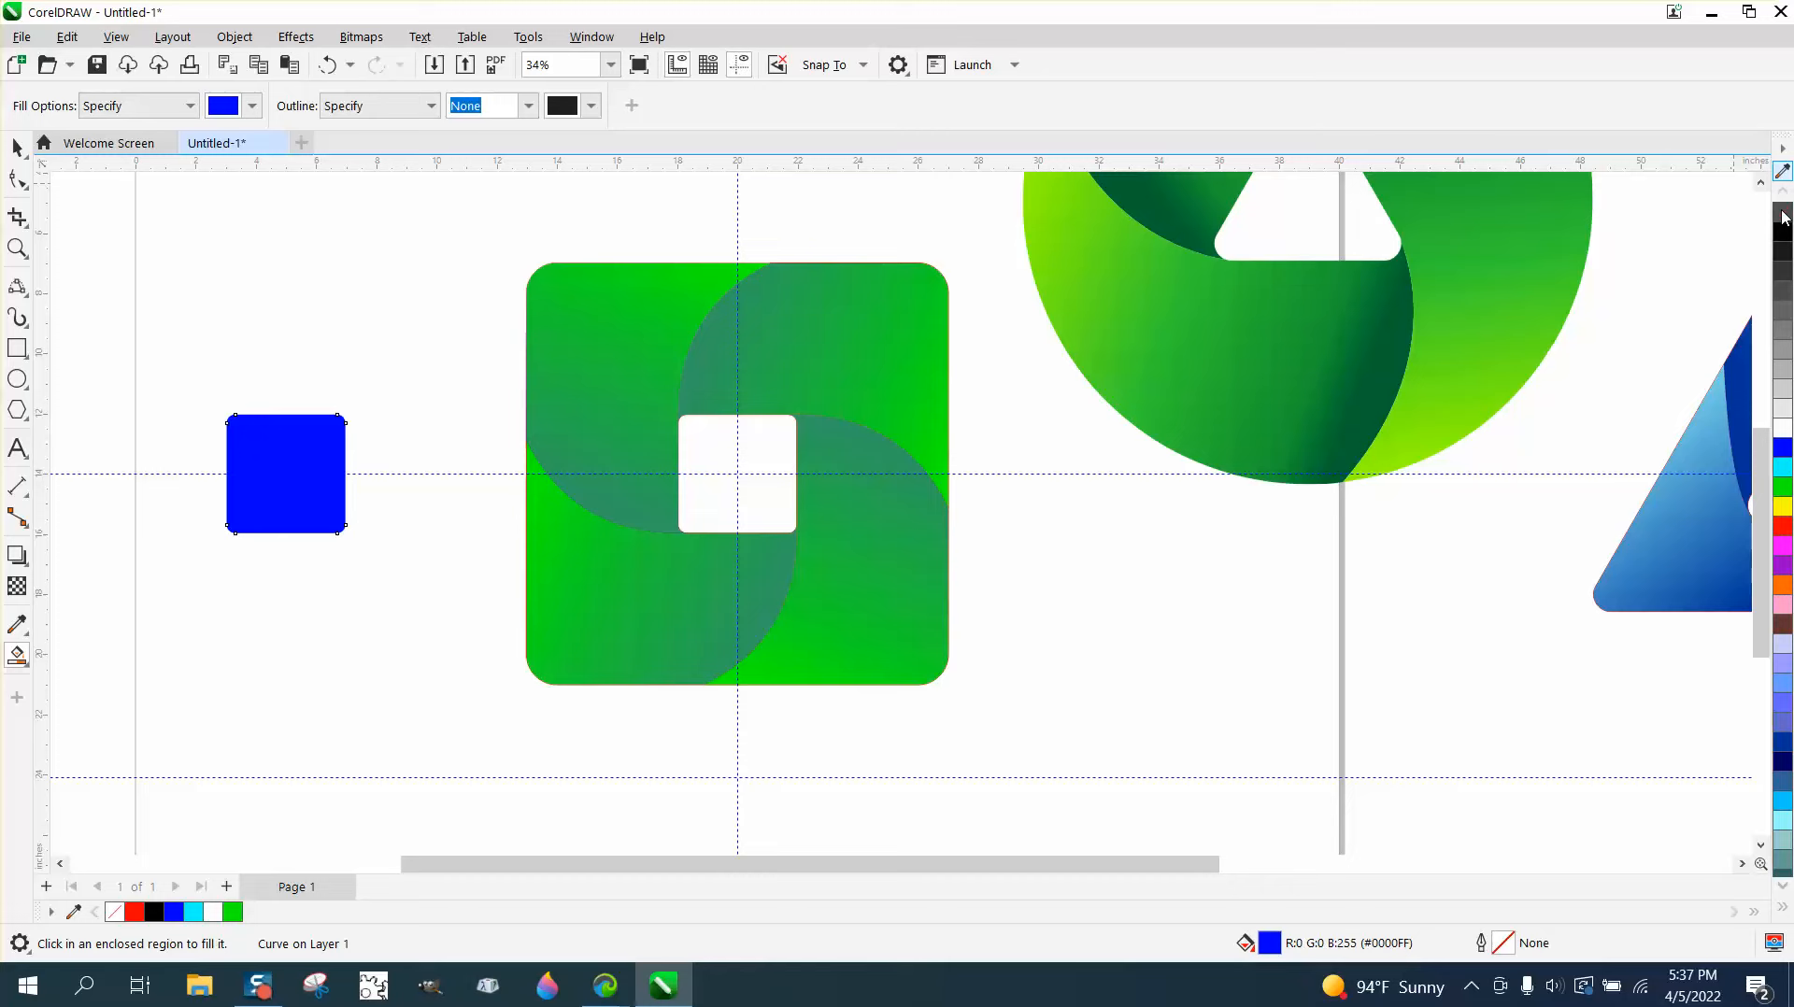
{"action": "left_click", "coordinate": [1782, 219]}
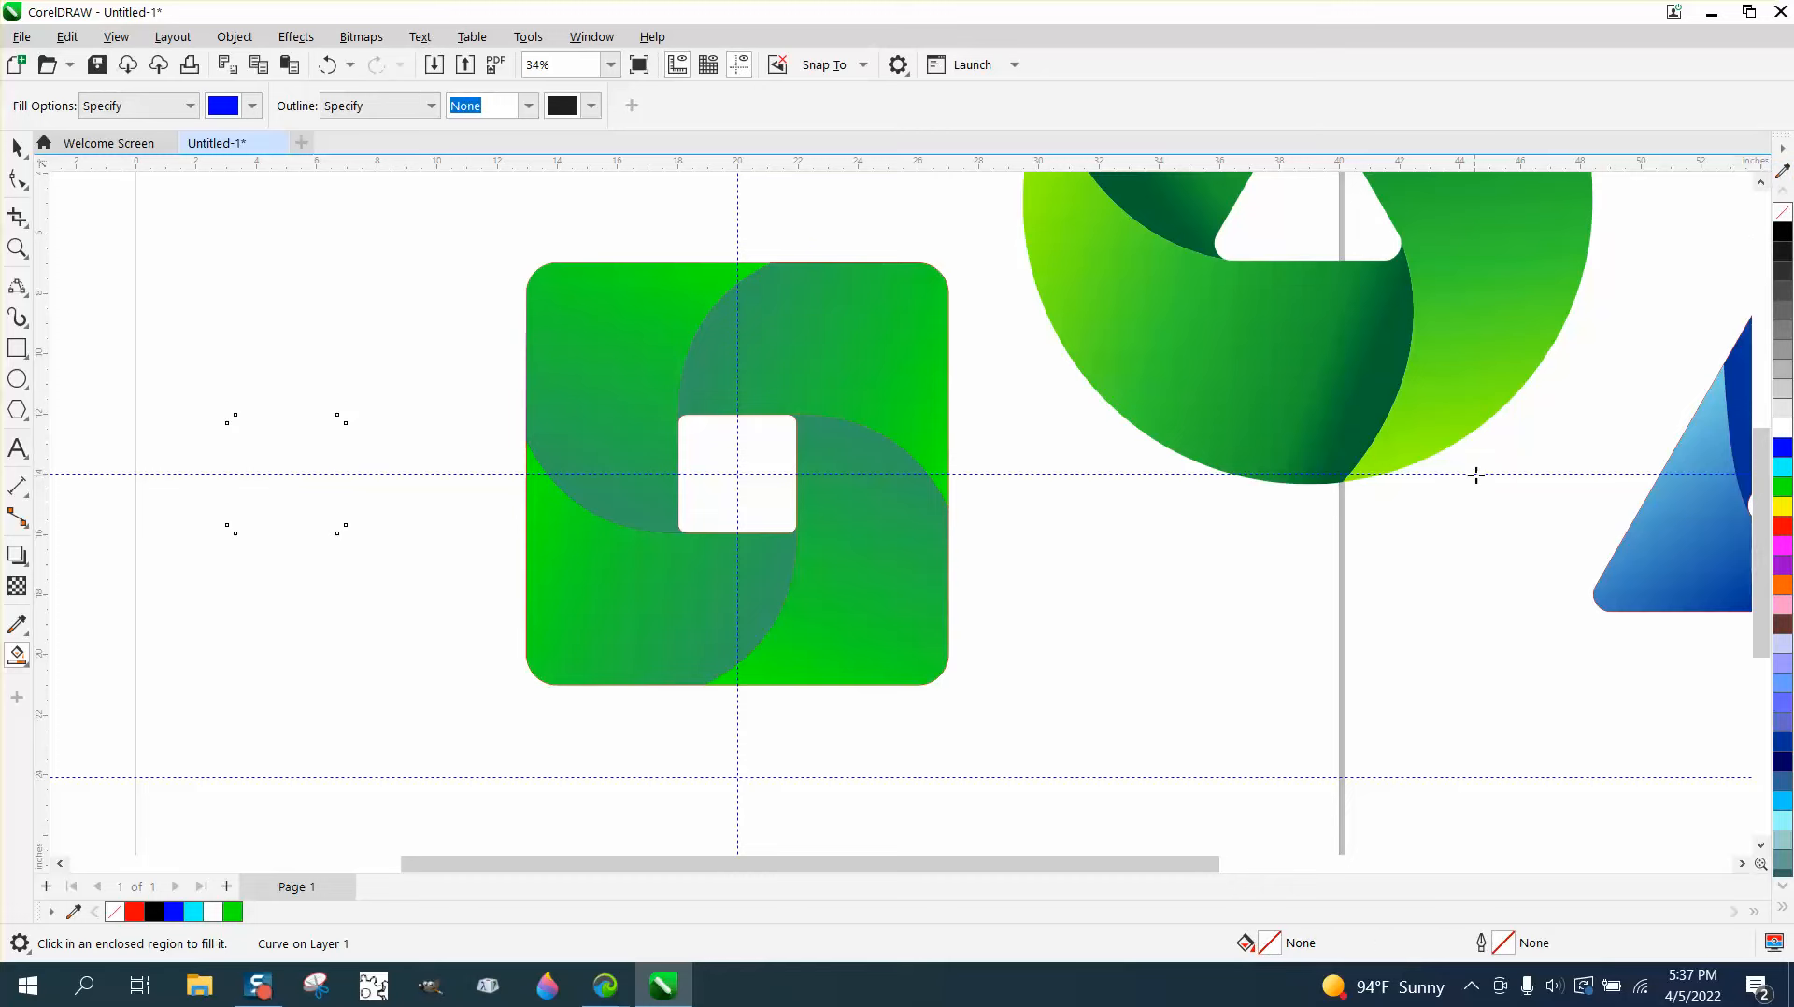
{"action": "right_click", "coordinate": [1783, 232]}
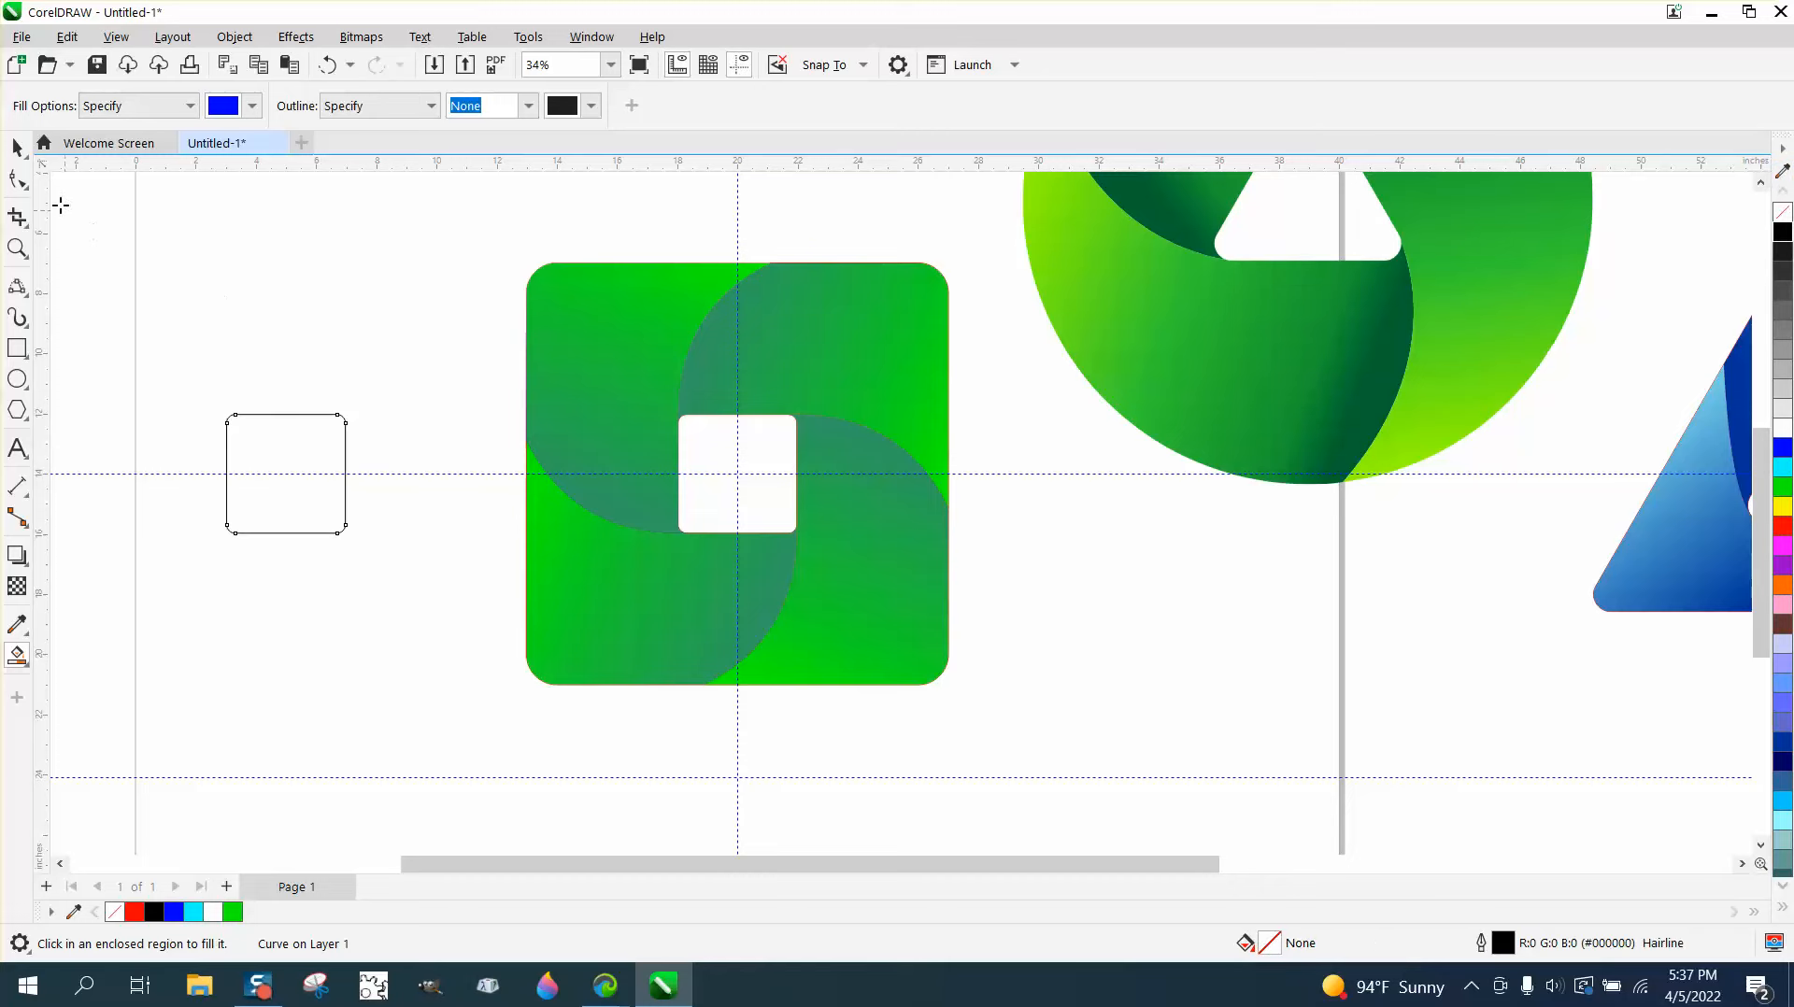
{"action": "left_click", "coordinate": [16, 147]}
Select all objects of the large green logo and group them.
{"action": "left_click", "coordinate": [640, 320]}
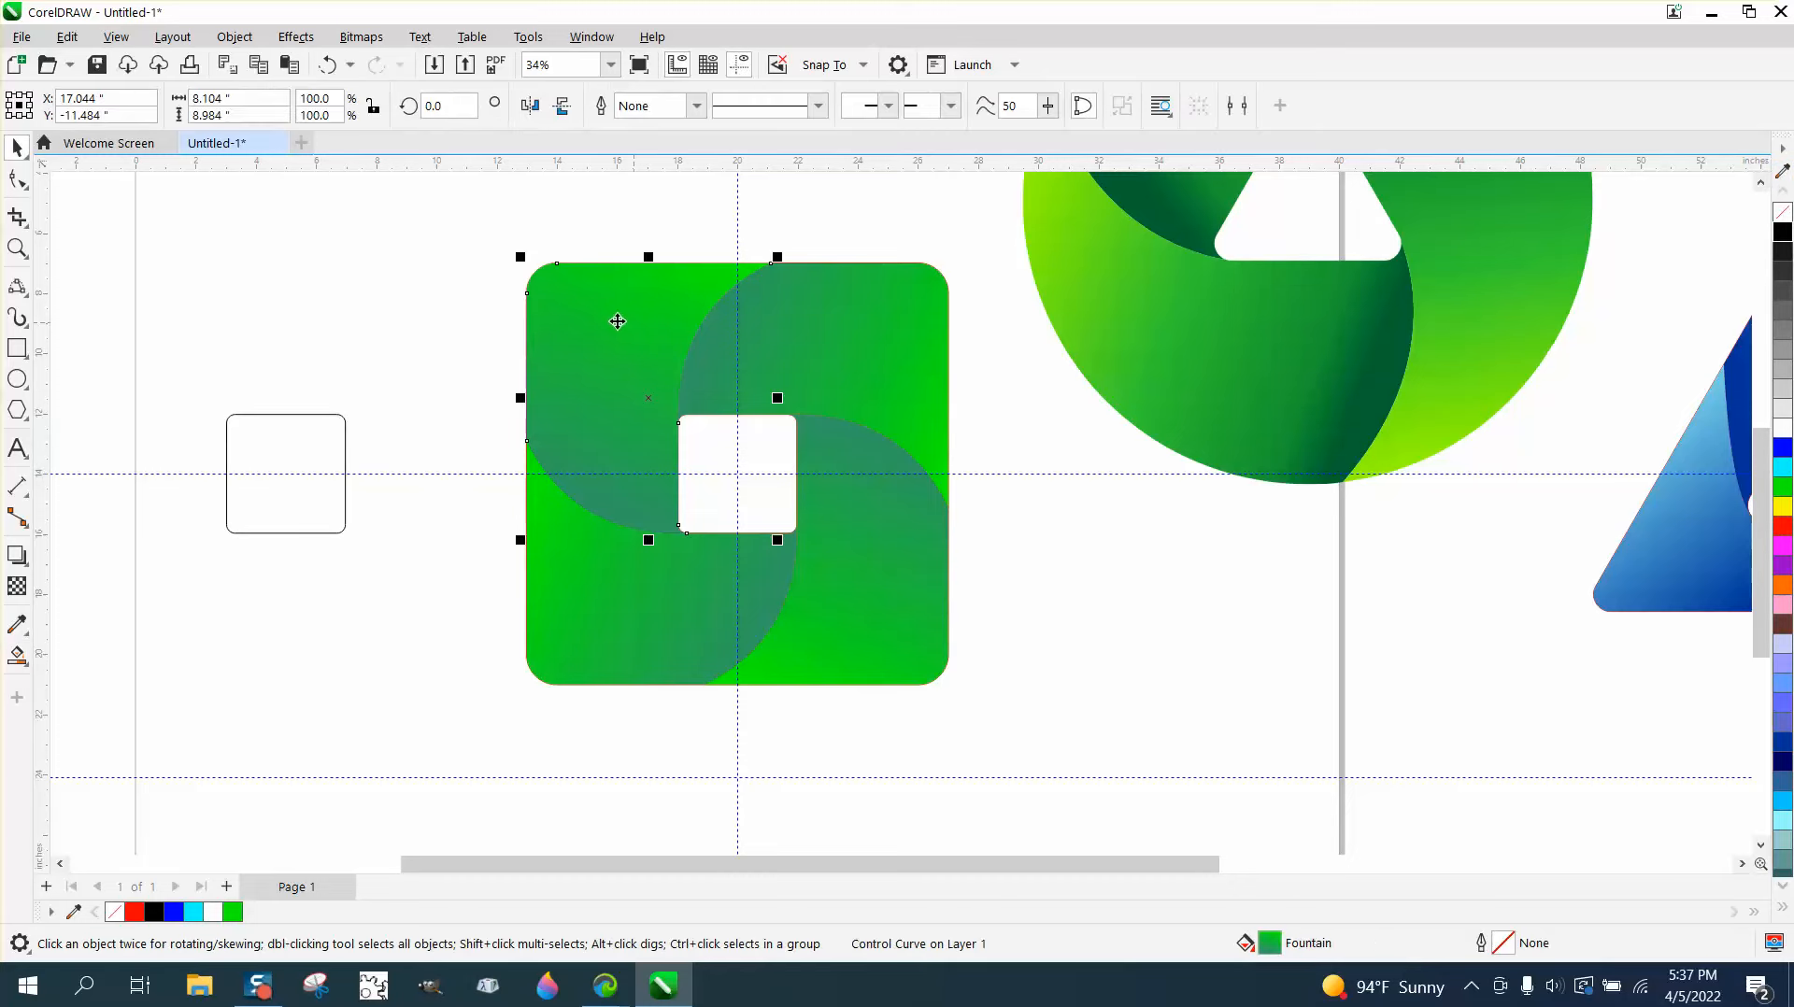
{"action": "left_click", "coordinate": [326, 420]}
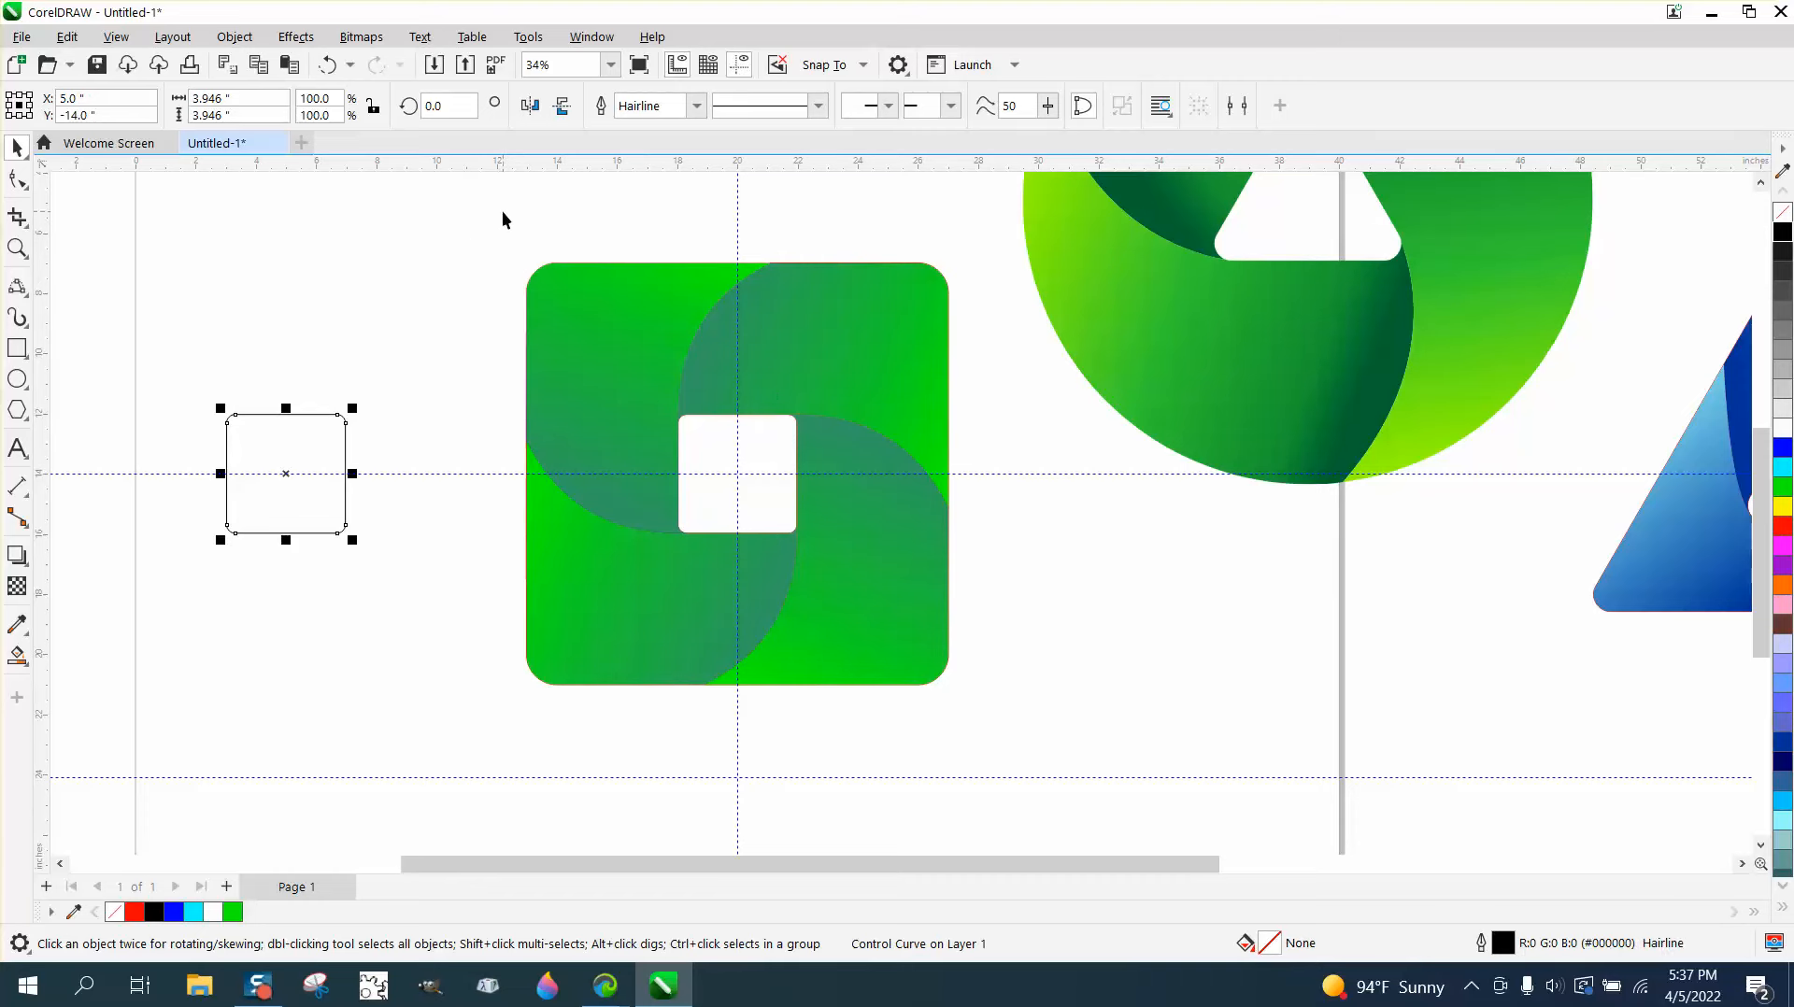
{"action": "left_click_drag", "start_coordinate": [502, 210], "coordinate": [1056, 768]}
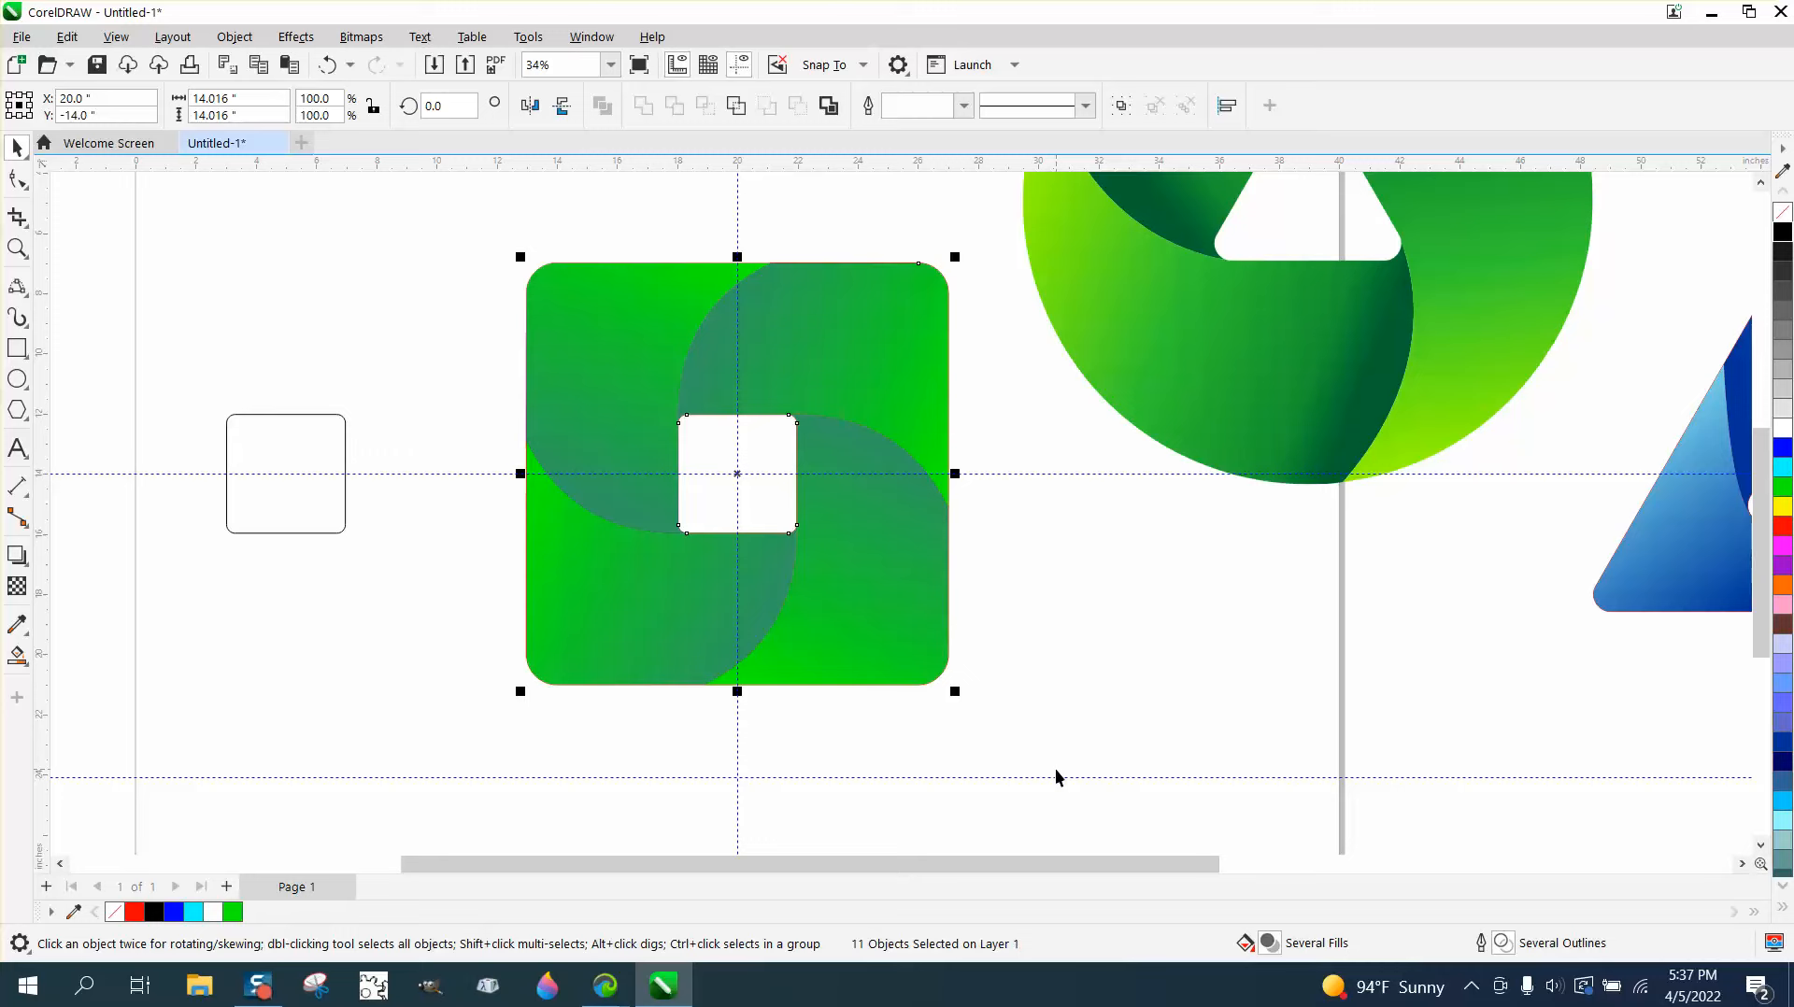
{"action": "key", "text": "ctrl+g"}
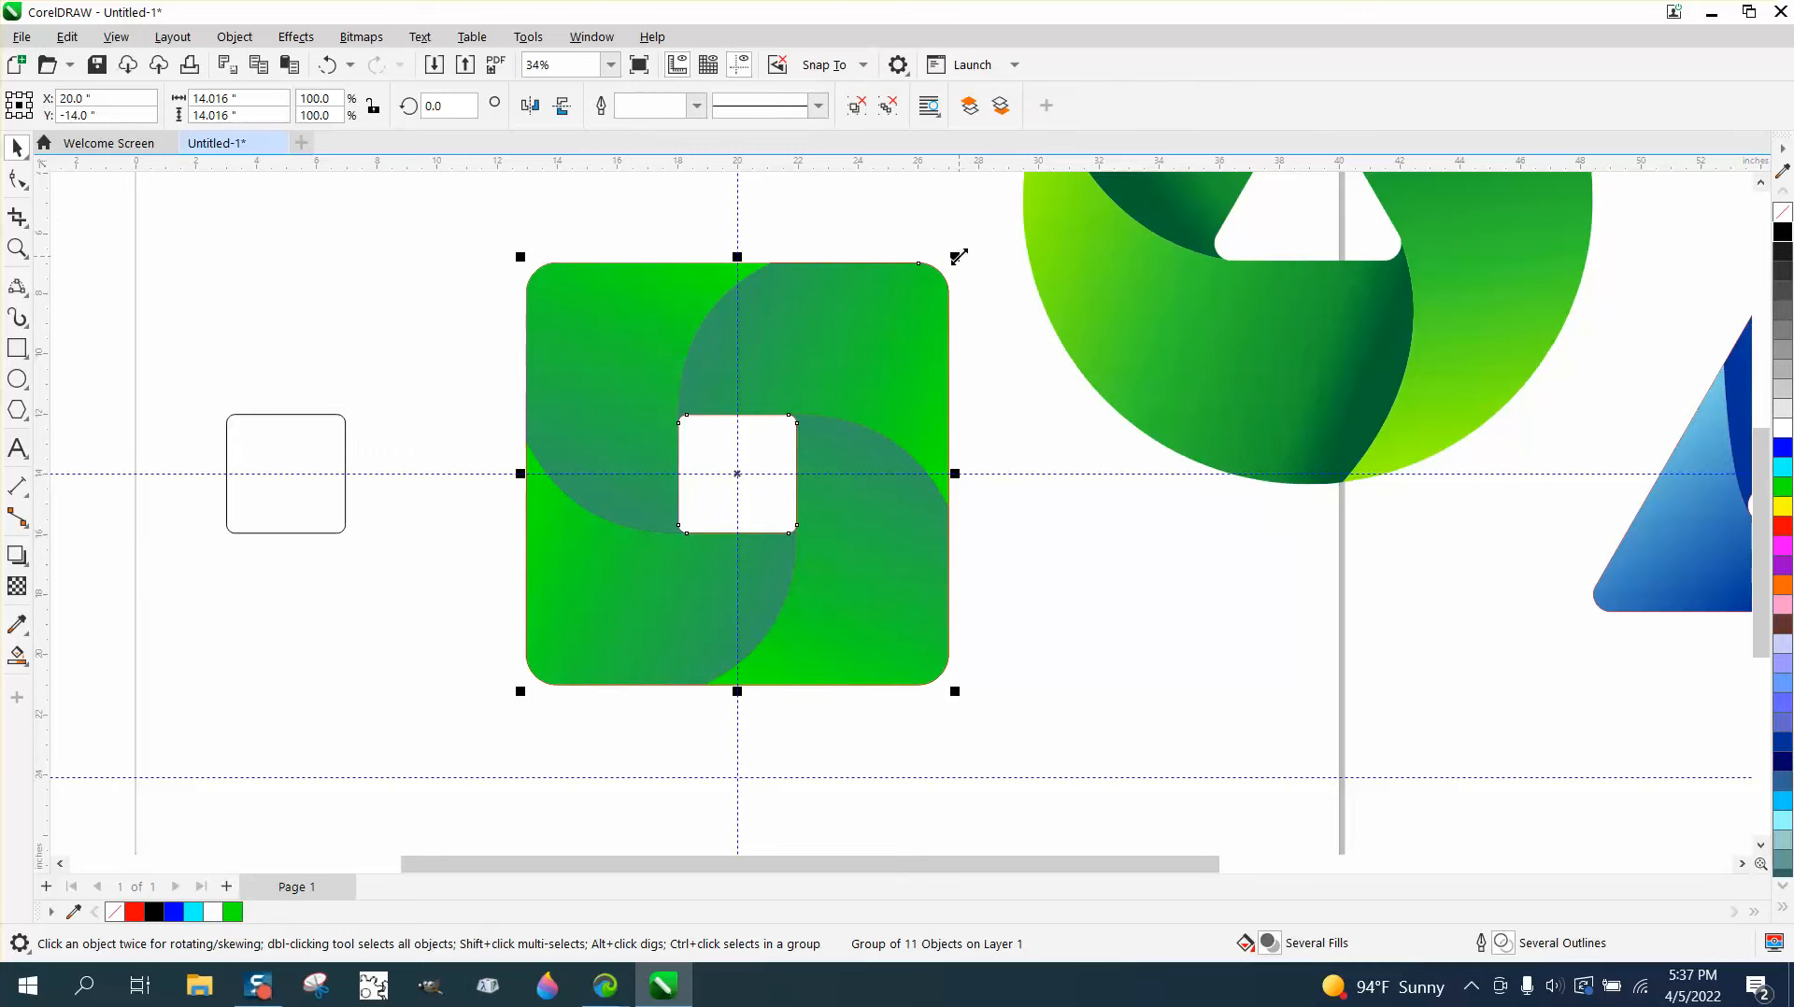
Create a scaled-down copy of the logo group, place it beside the outlined square, and select that square.
{"action": "left_click_drag", "start_coordinate": [955, 256], "coordinate": [649, 542]}
{"action": "left_click_drag", "start_coordinate": [577, 617], "coordinate": [363, 356]}
{"action": "left_click", "coordinate": [295, 479]}
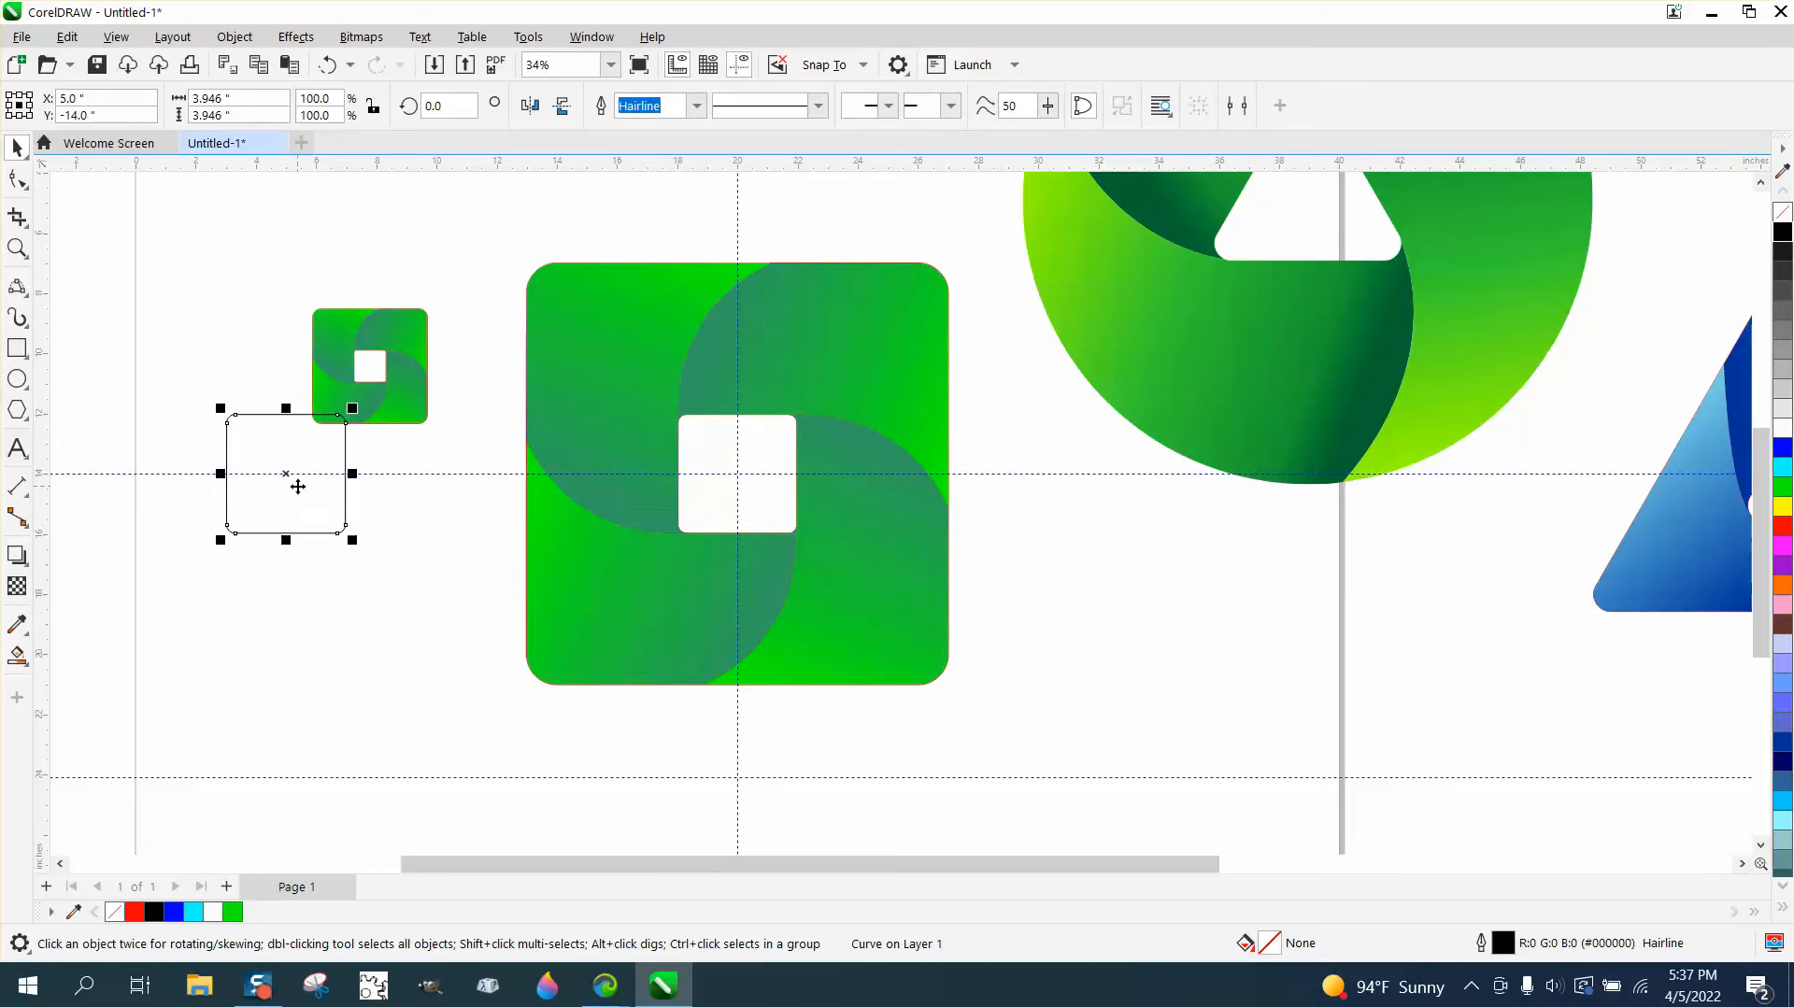
Lock the small logo copy's proportions, set its width to 3 inches, and move it above the outlined square.
{"action": "left_click", "coordinate": [341, 393]}
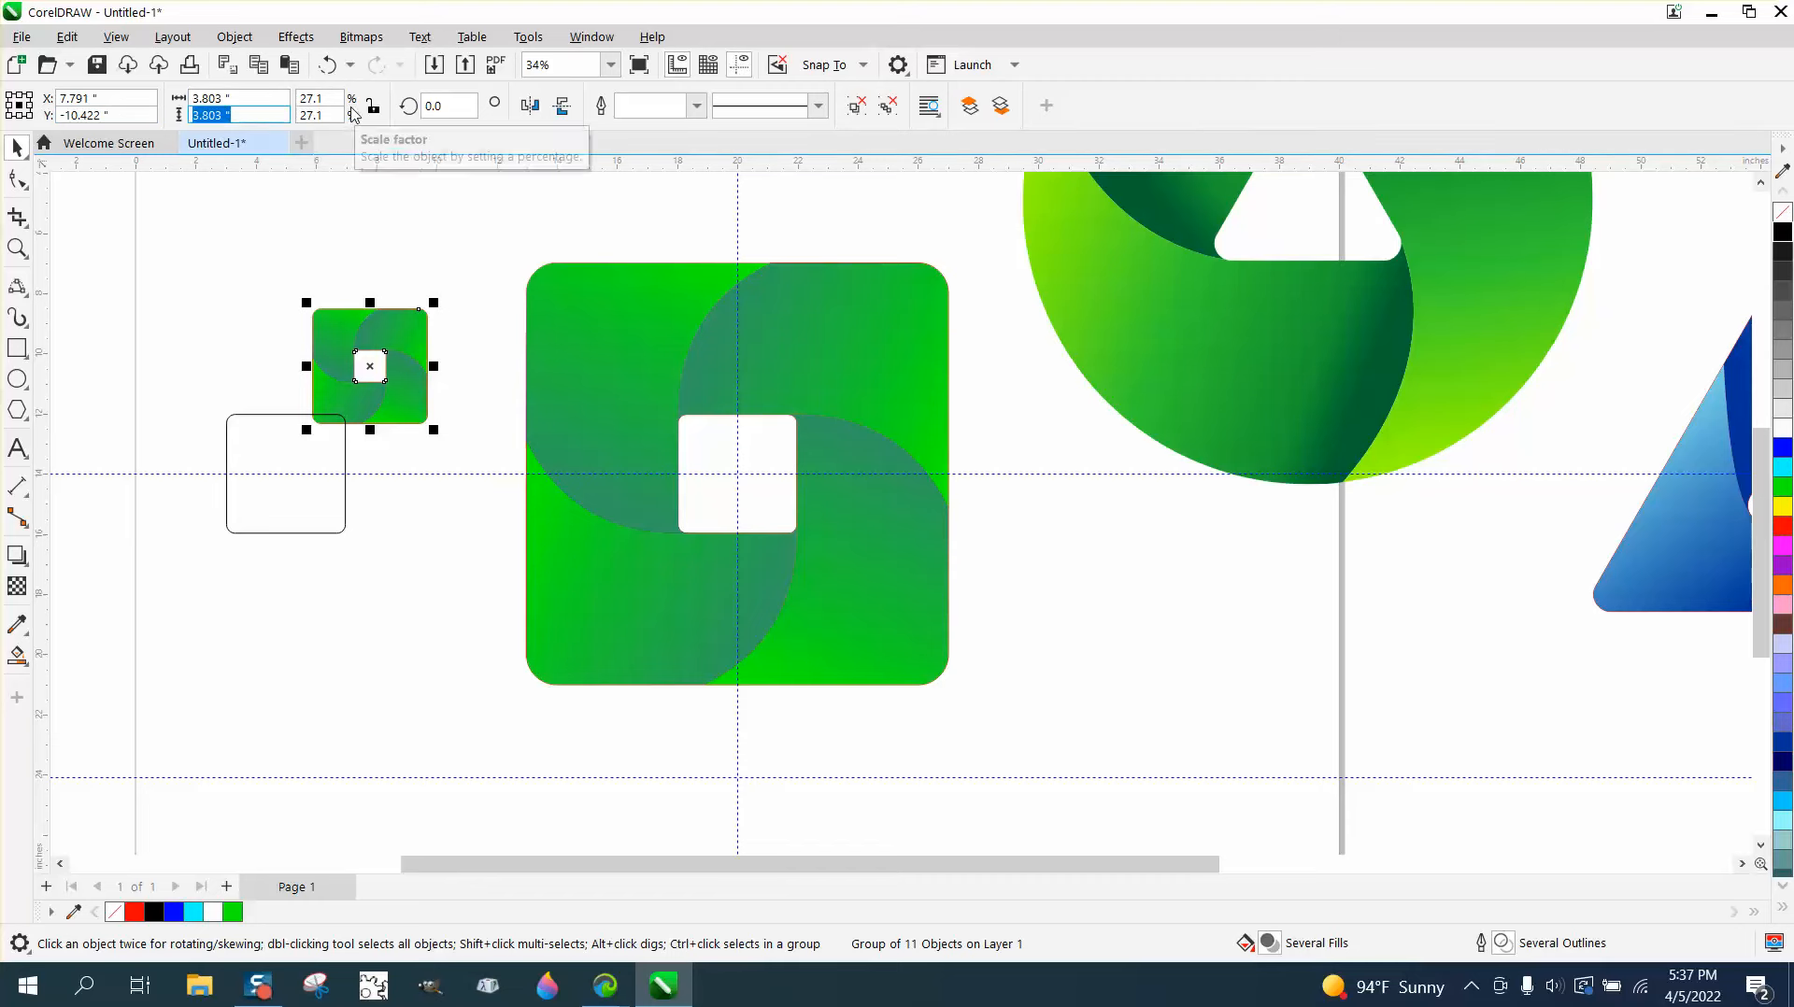
{"action": "left_click", "coordinate": [224, 98]}
{"action": "type", "text": "3"}
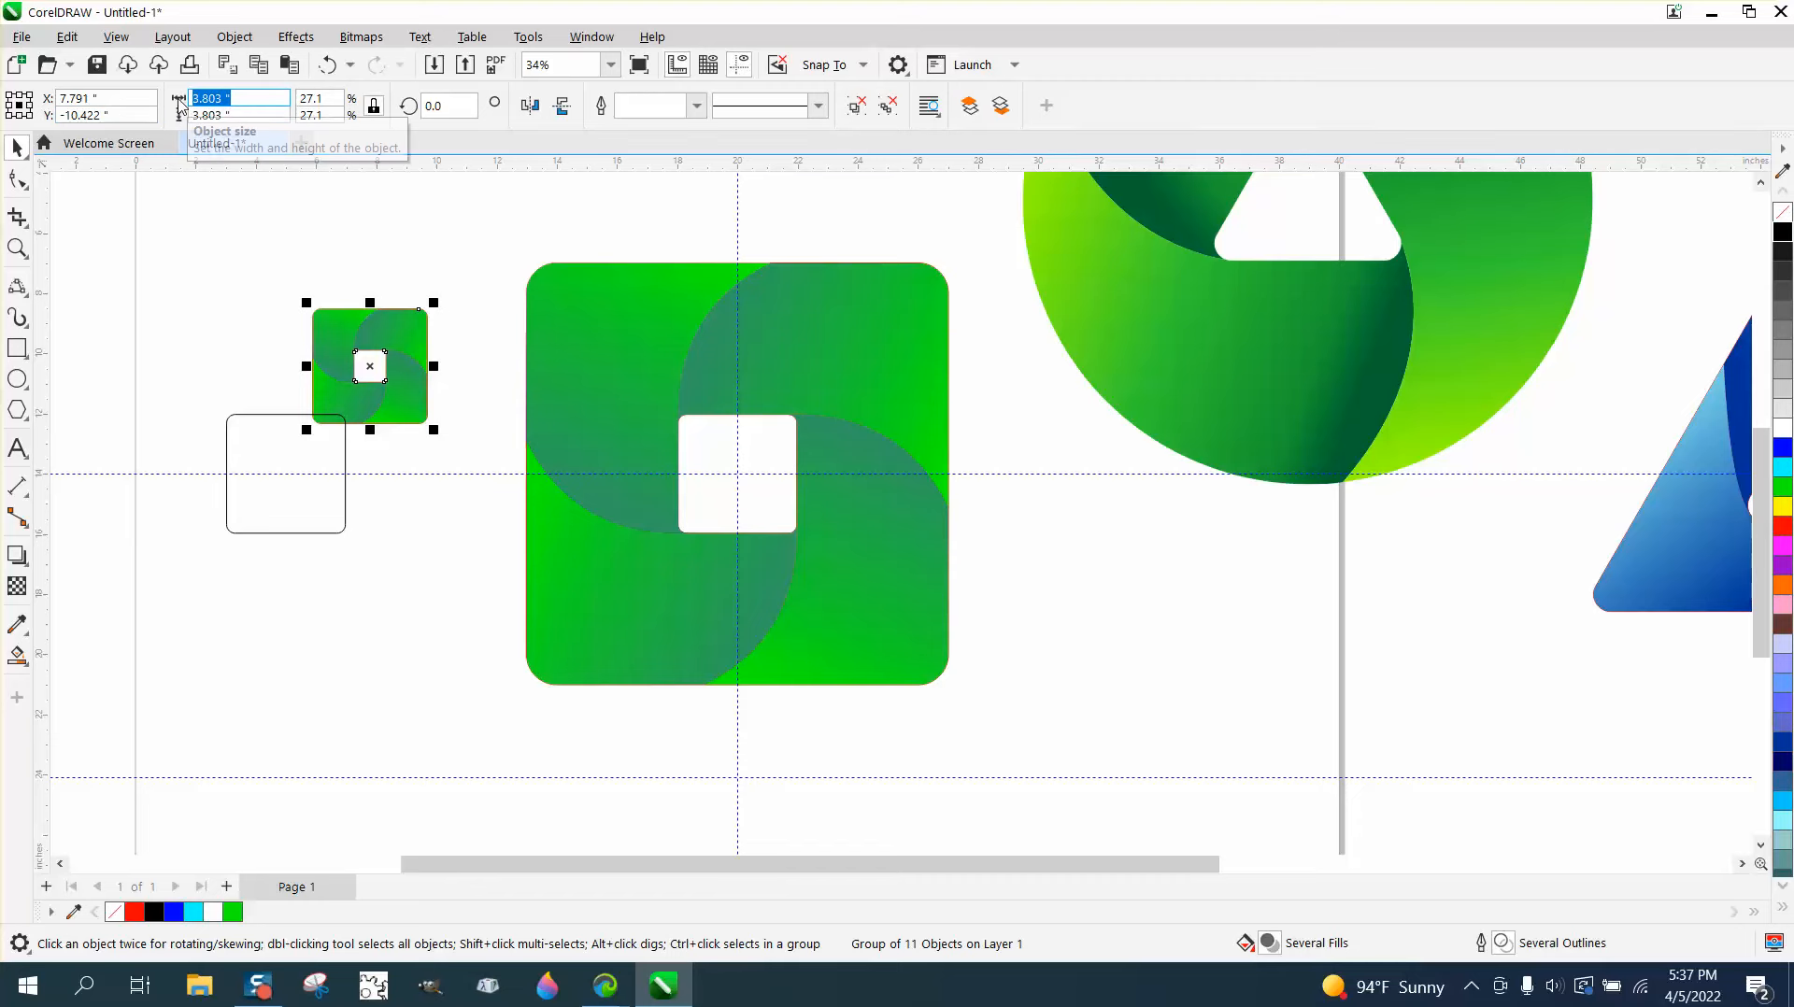
{"action": "key", "text": "Return"}
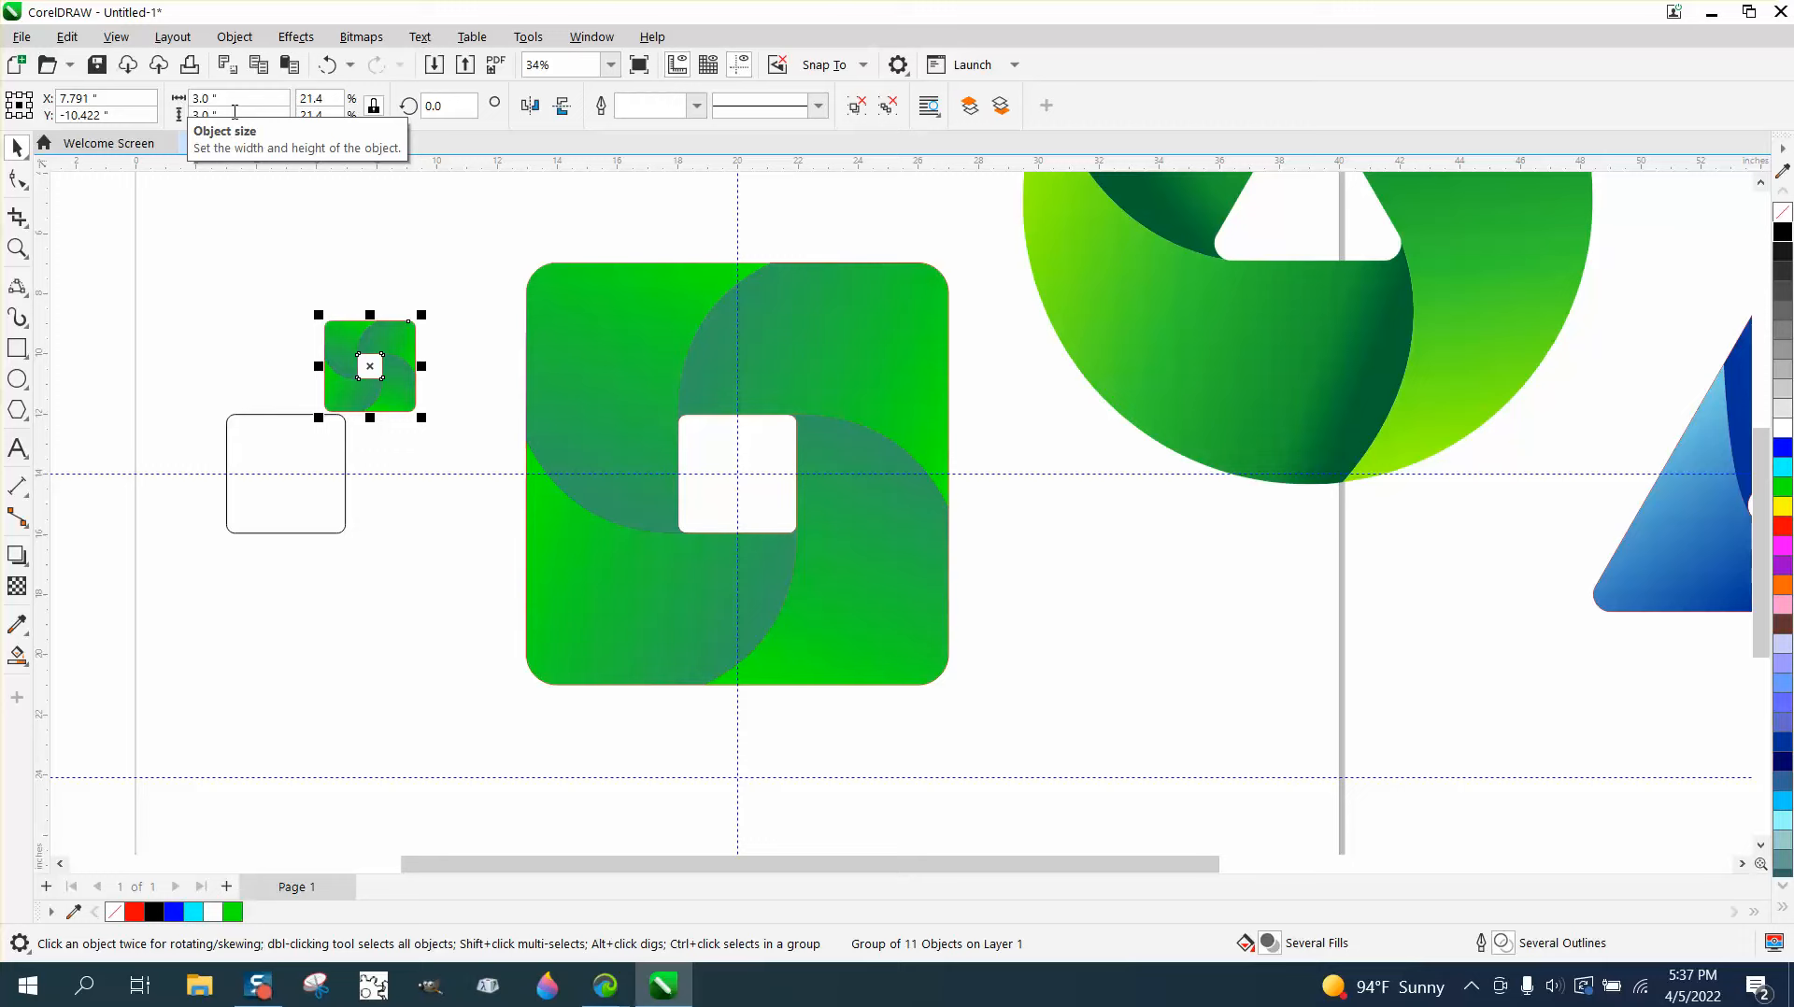
{"action": "left_click_drag", "start_coordinate": [295, 297], "coordinate": [453, 465]}
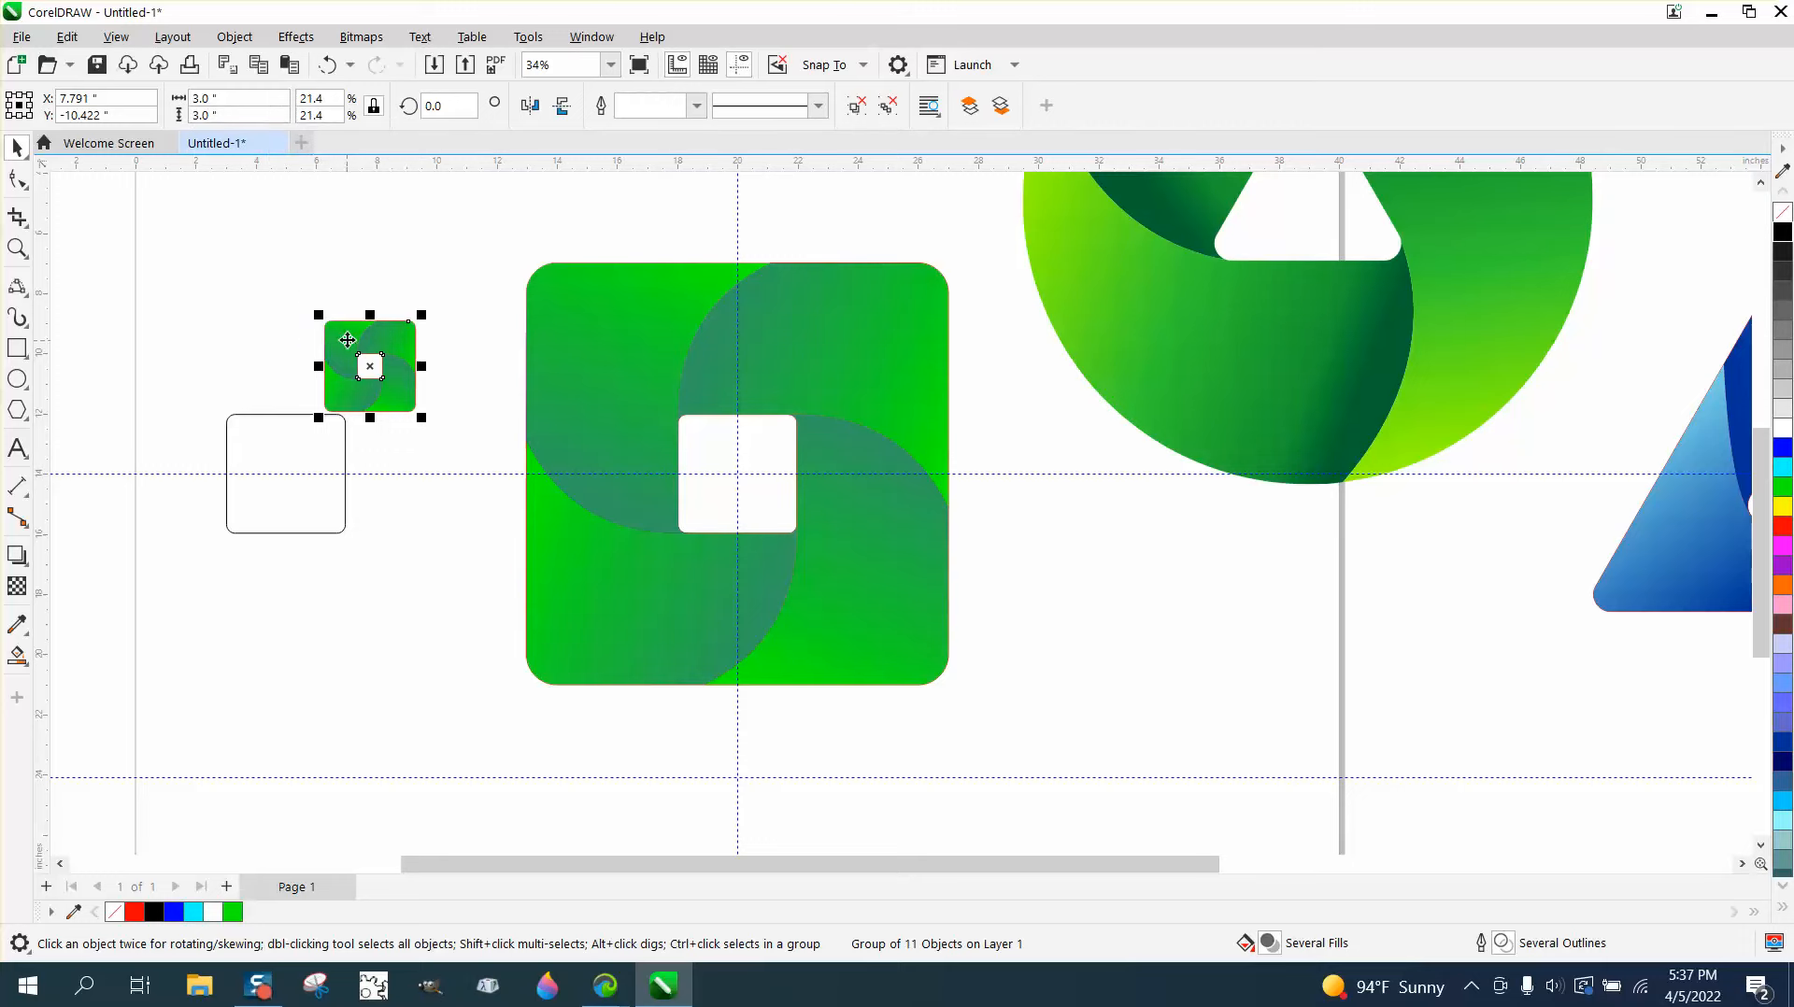
{"action": "left_click_drag", "start_coordinate": [332, 336], "coordinate": [266, 315]}
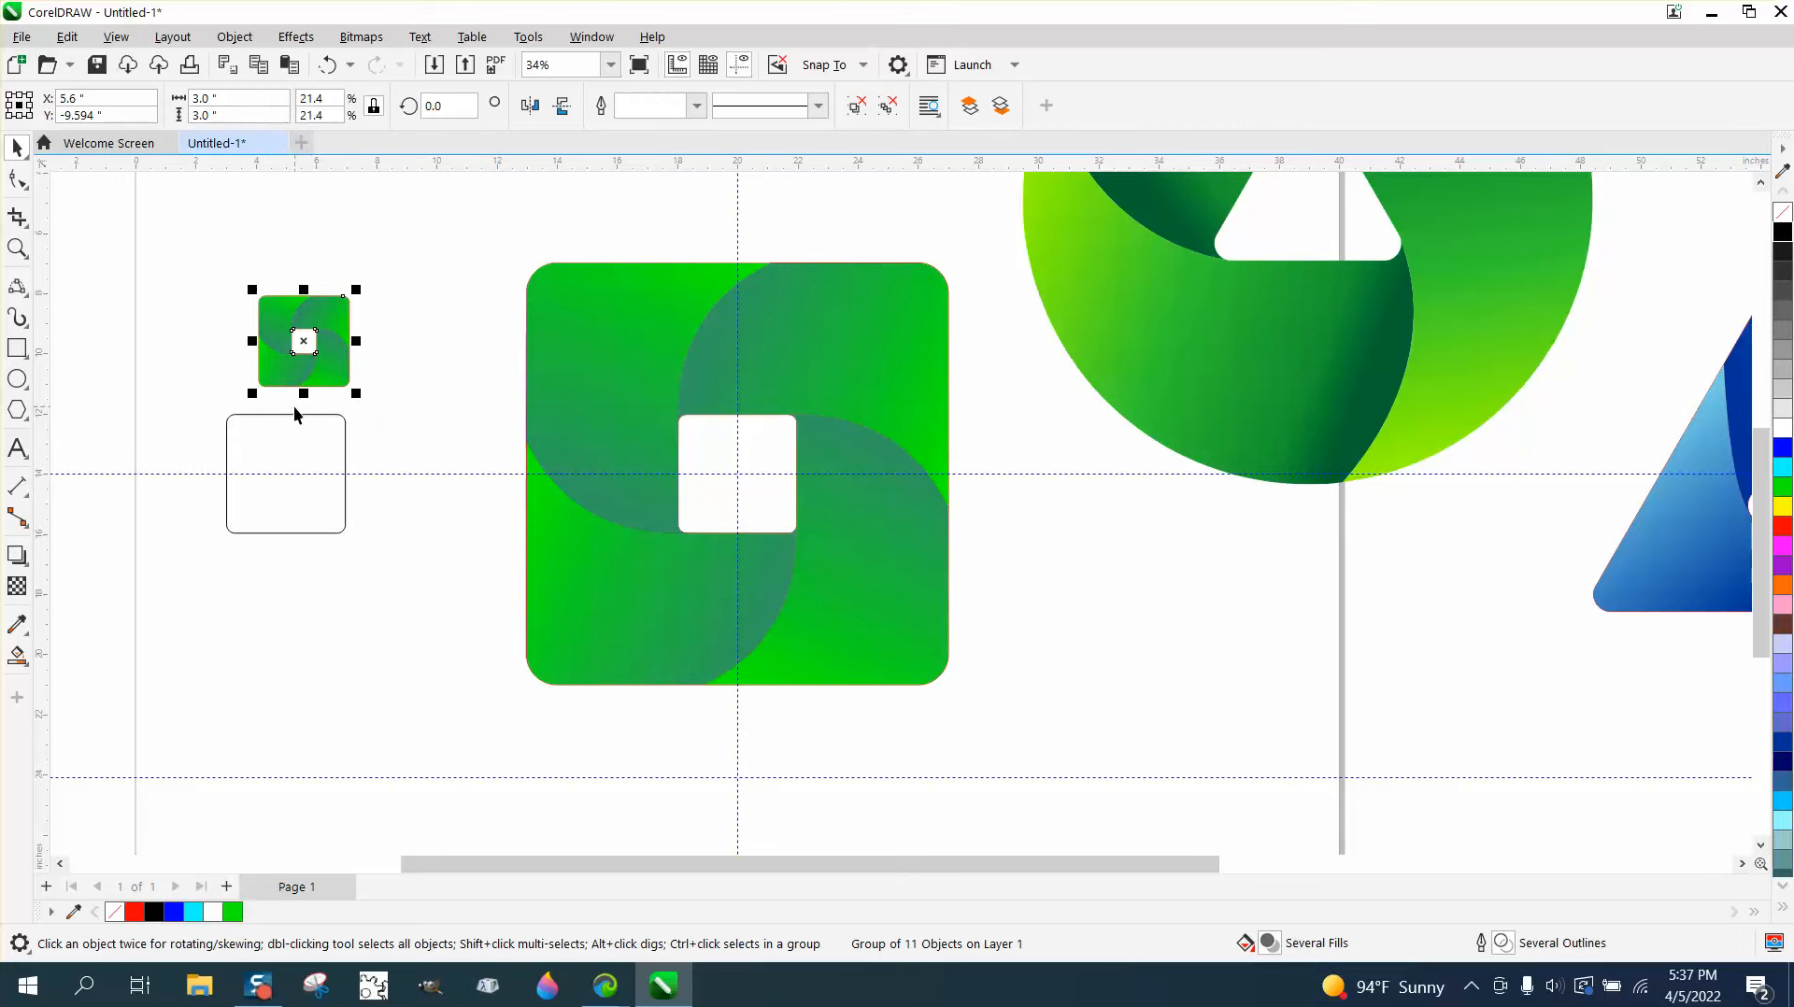
{"action": "left_click_drag", "start_coordinate": [220, 241], "coordinate": [411, 404]}
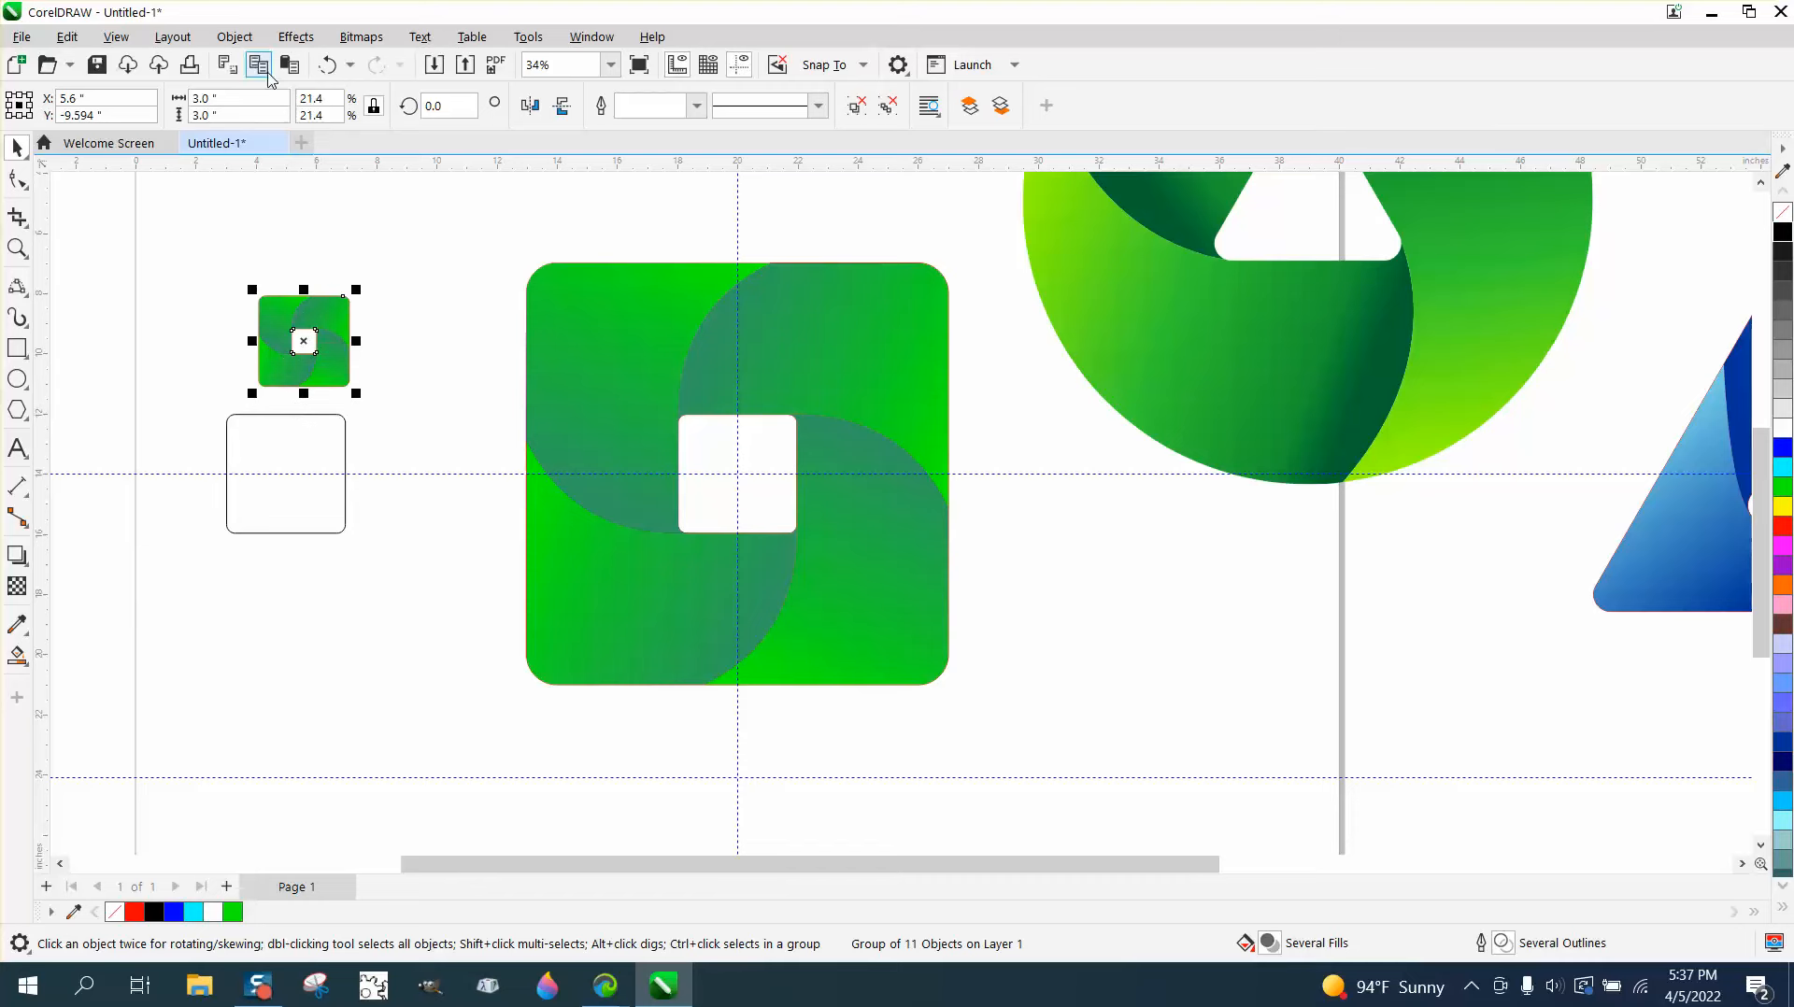
Set the small logo's width to 3.9464 inches and snap it onto the outlined square.
{"action": "left_click", "coordinate": [229, 99]}
{"action": "type", "text": "3.9464"}
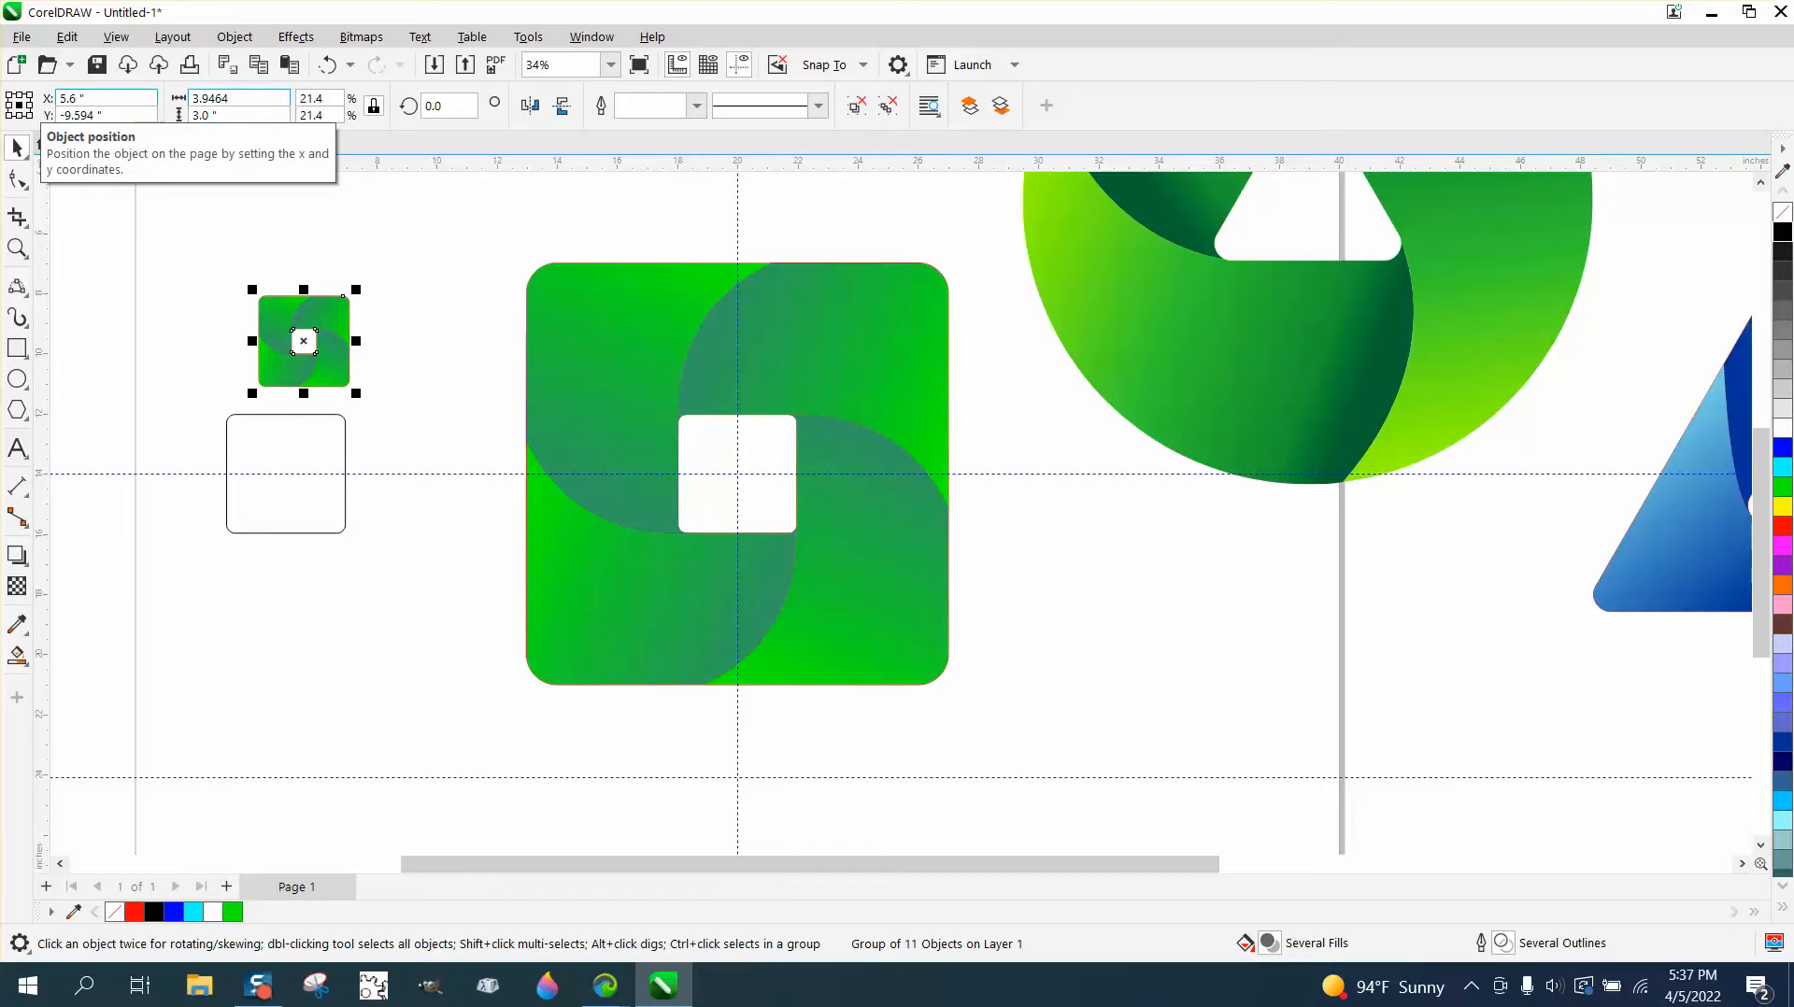
{"action": "key", "text": "Return"}
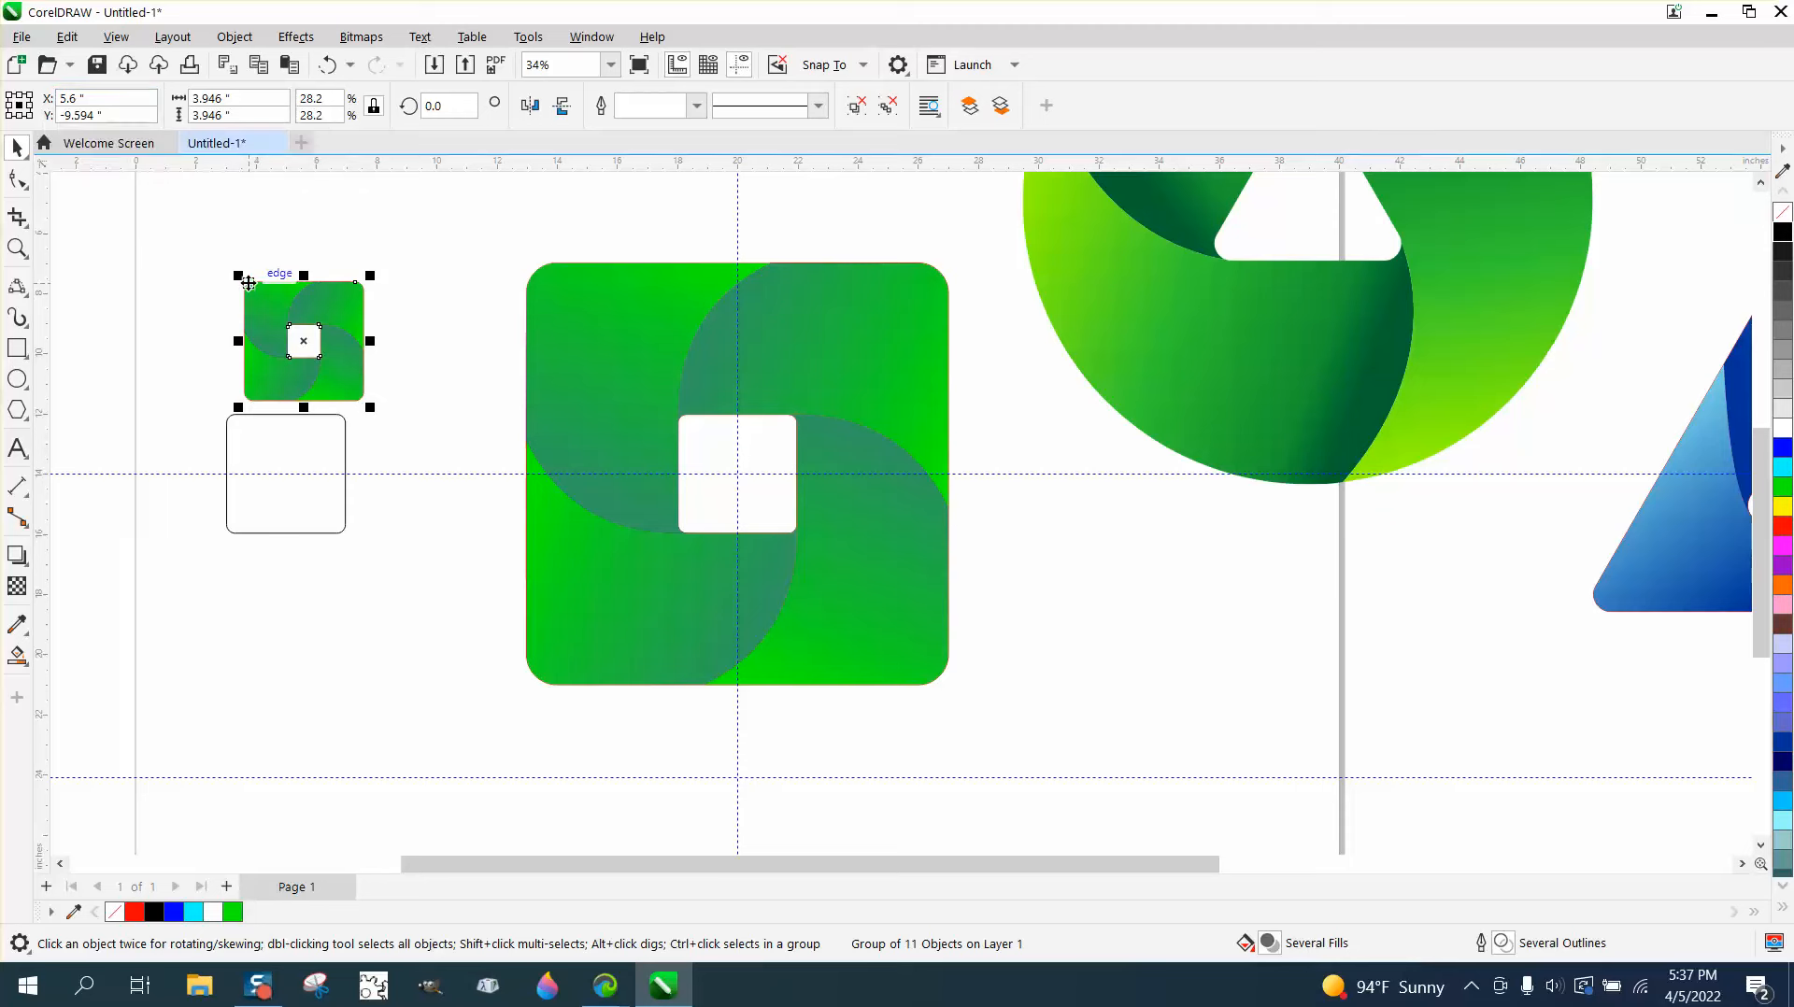
{"action": "left_click_drag", "start_coordinate": [246, 282], "coordinate": [225, 424]}
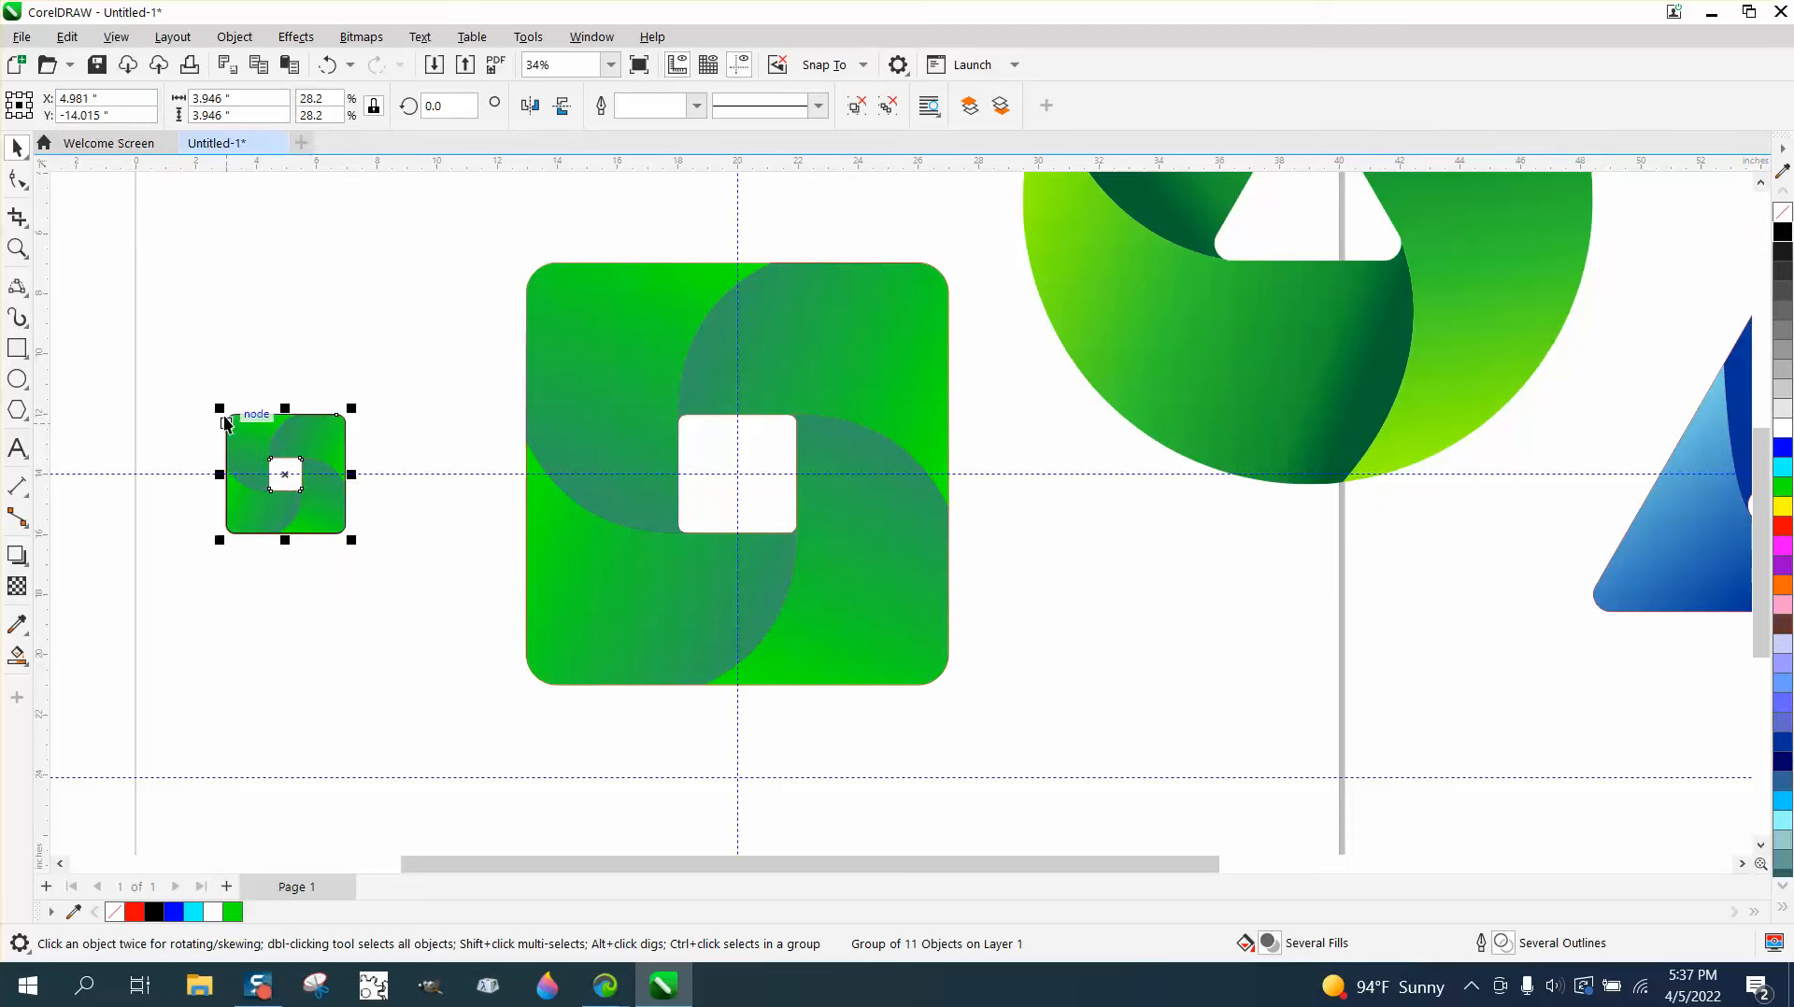
Try nudging the small logo 15 inches to the right into the large logo and removing both logos' outlines.
{"action": "key", "text": "p"}
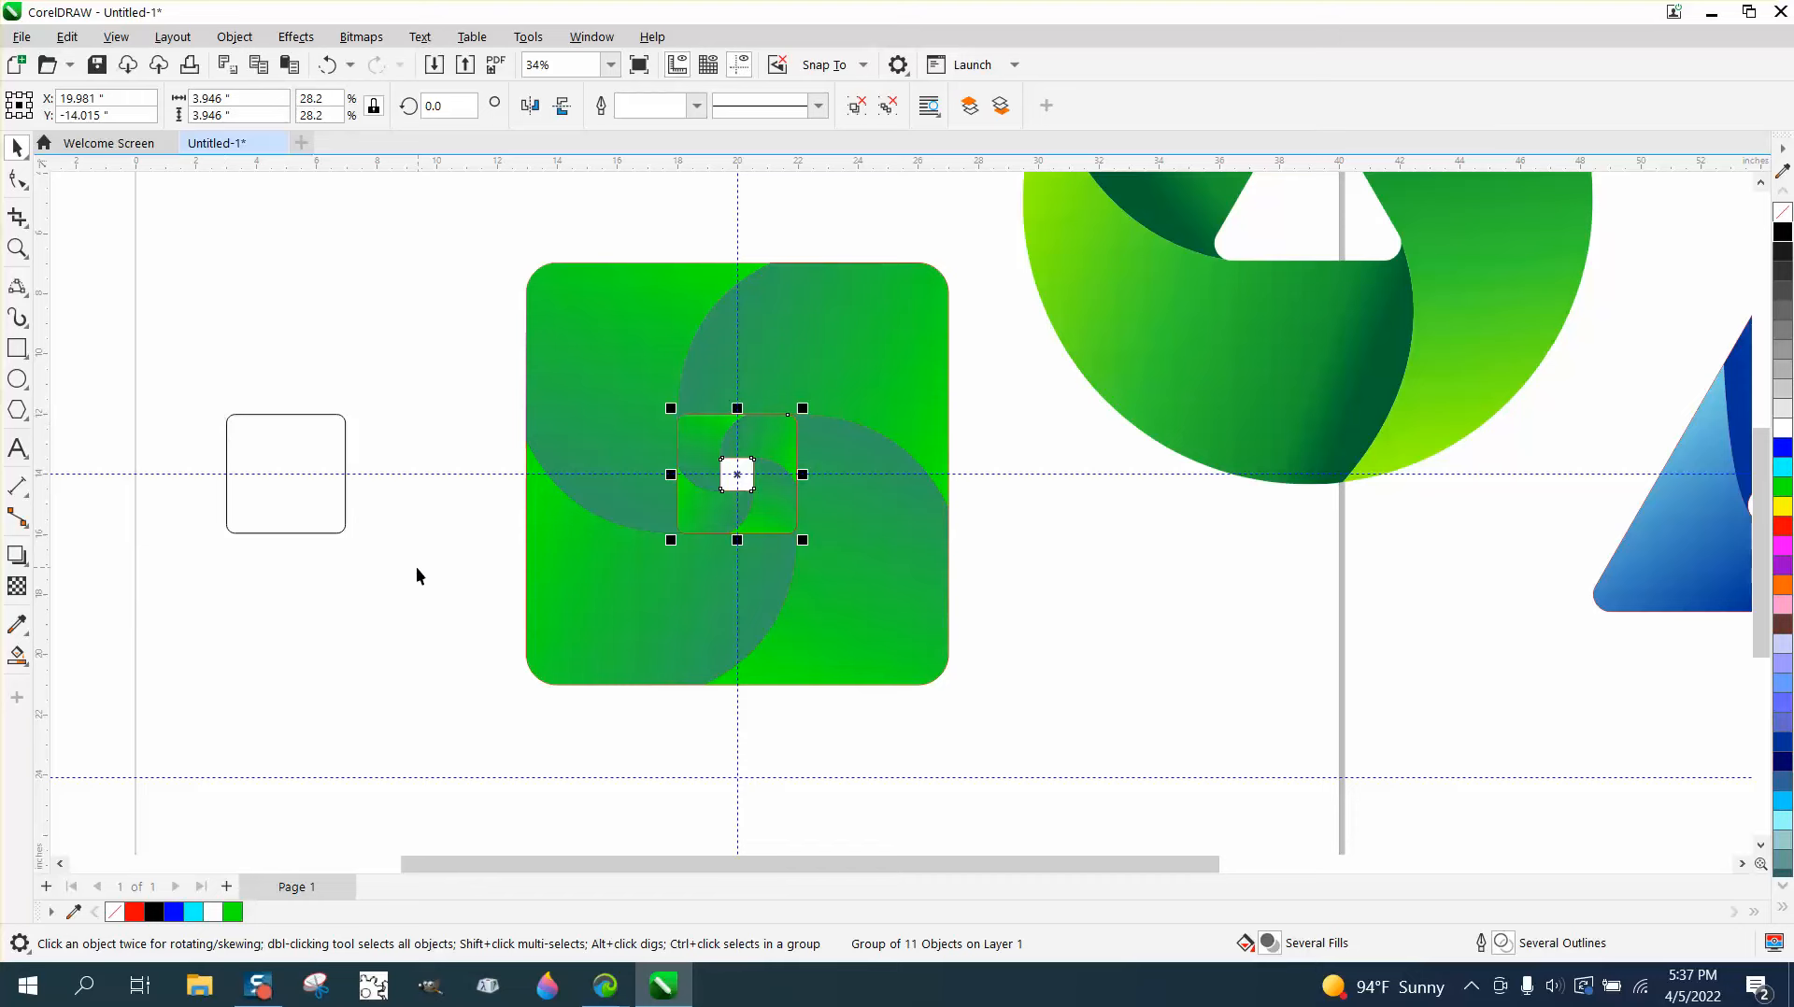
{"action": "left_click_drag", "start_coordinate": [480, 241], "coordinate": [1001, 774]}
{"action": "left_click", "coordinate": [1783, 212]}
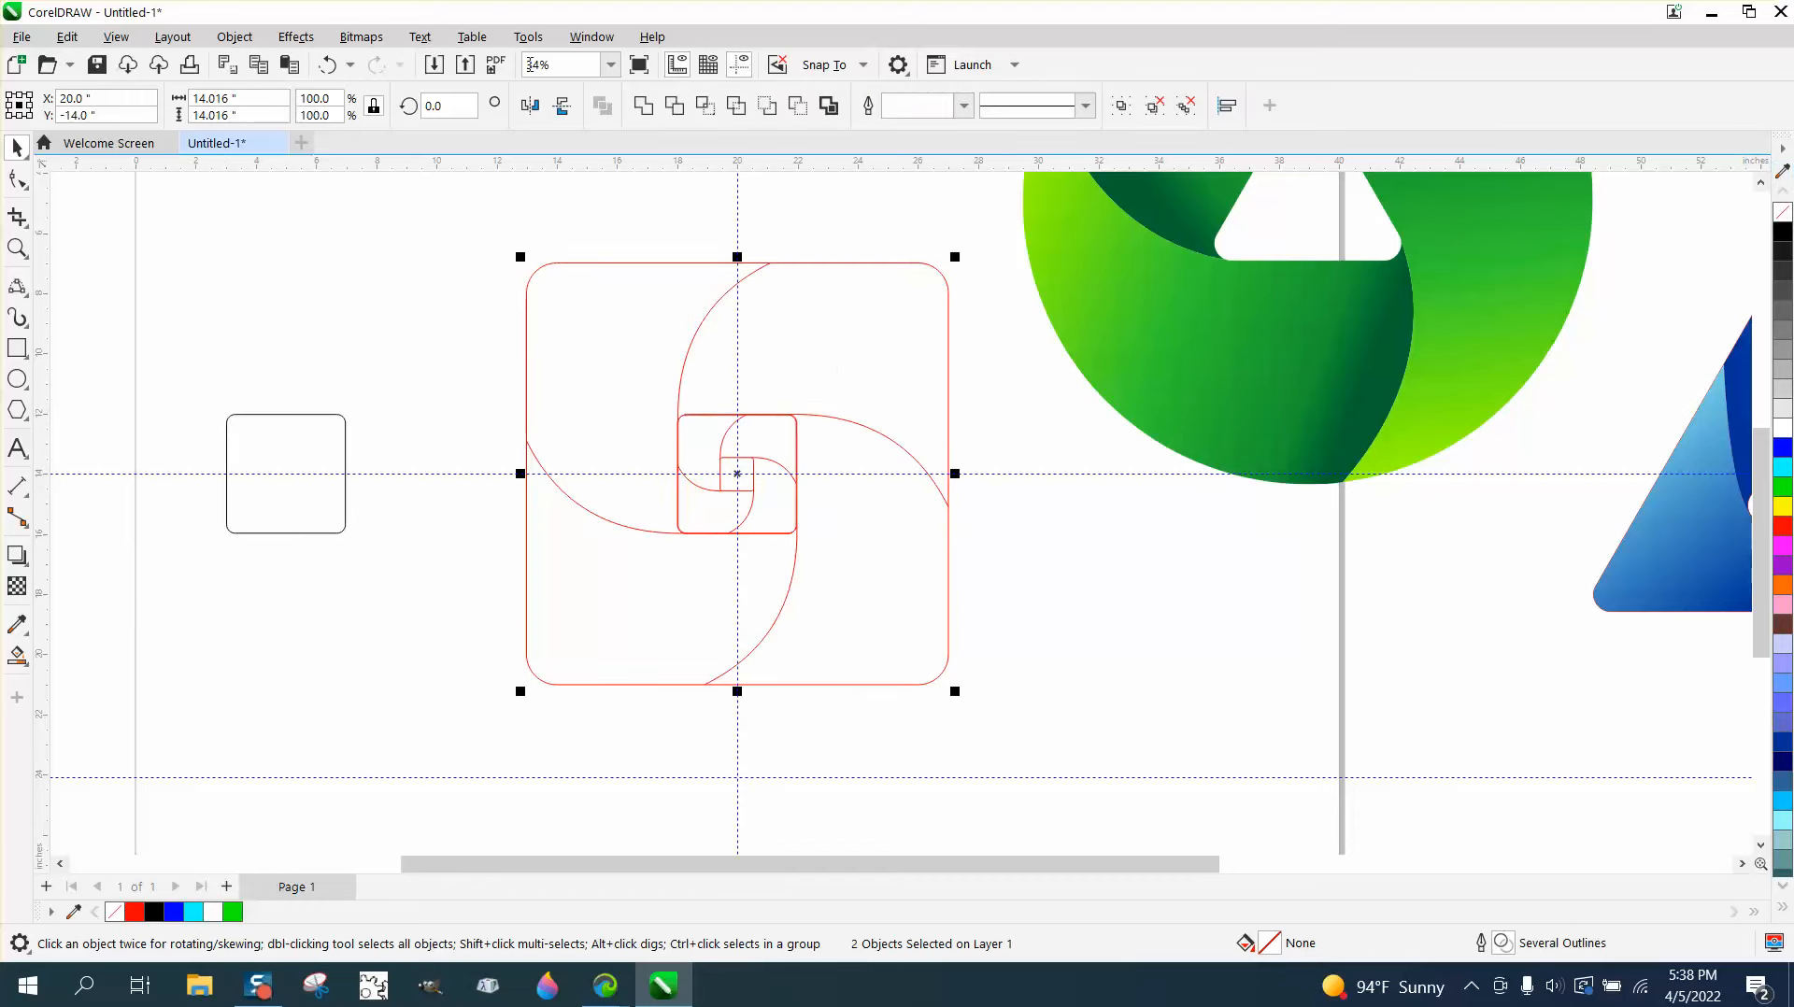
{"action": "left_click", "coordinate": [327, 65]}
{"action": "right_click", "coordinate": [1783, 212]}
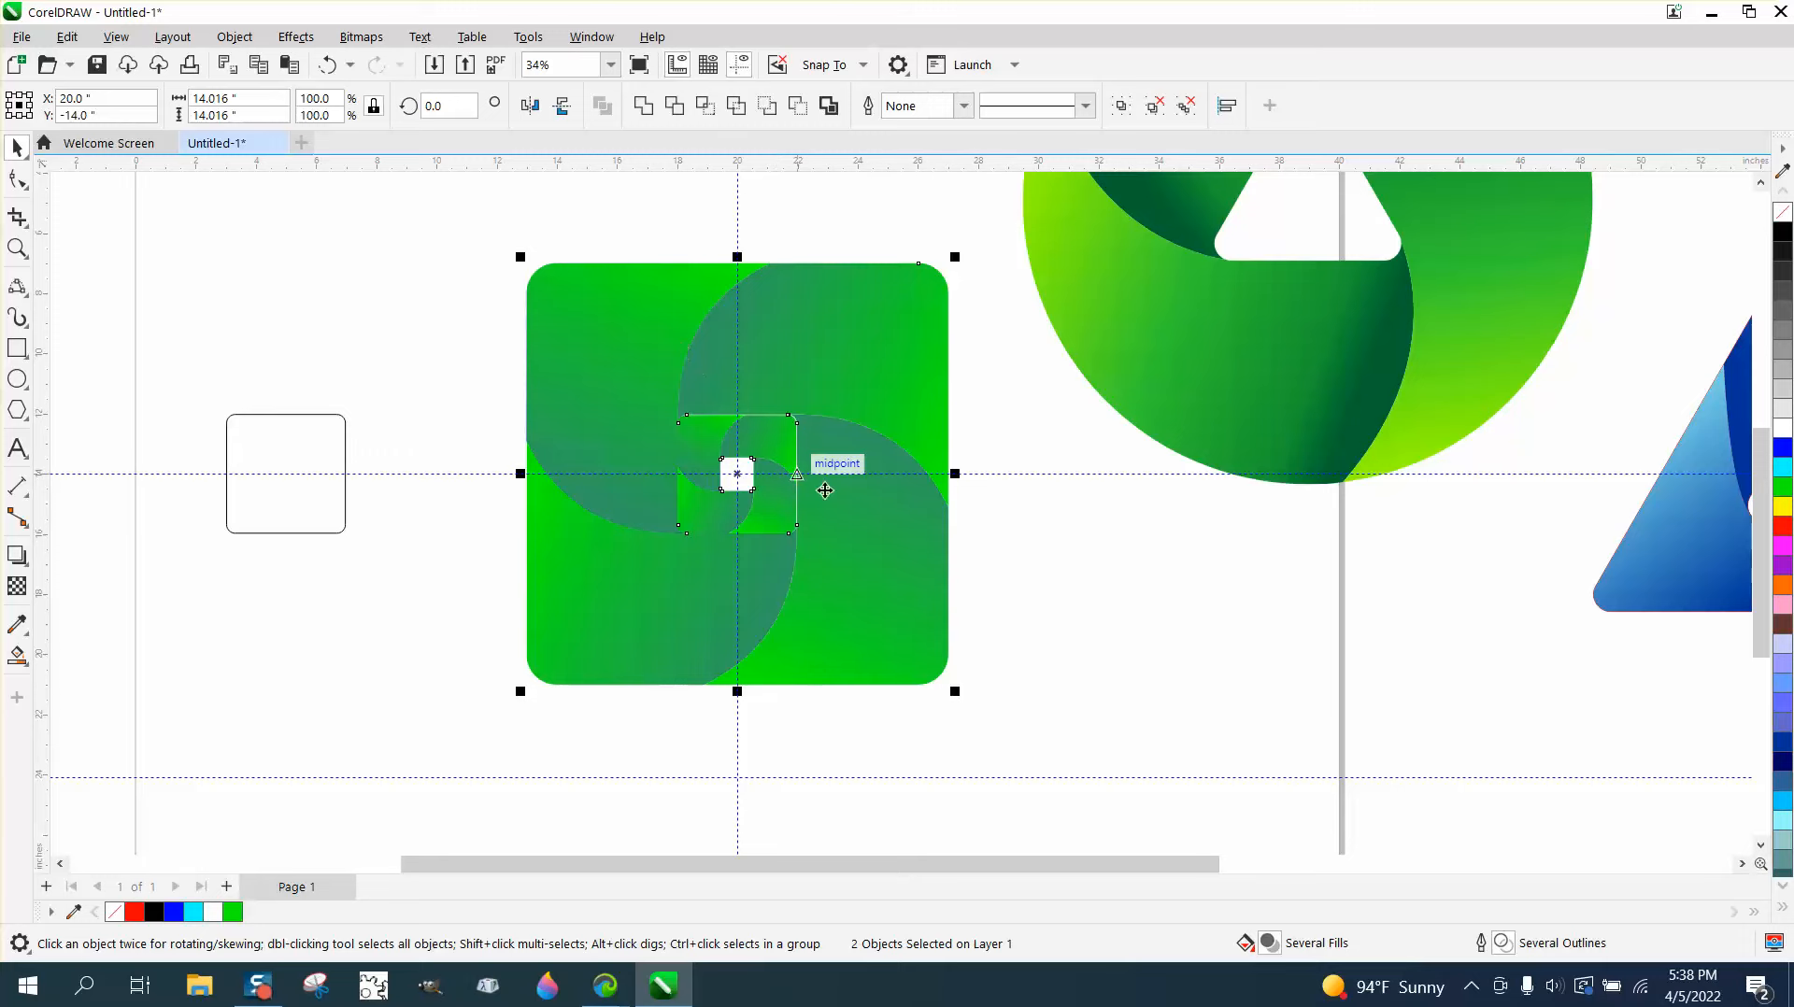
{"action": "left_click", "coordinate": [321, 70]}
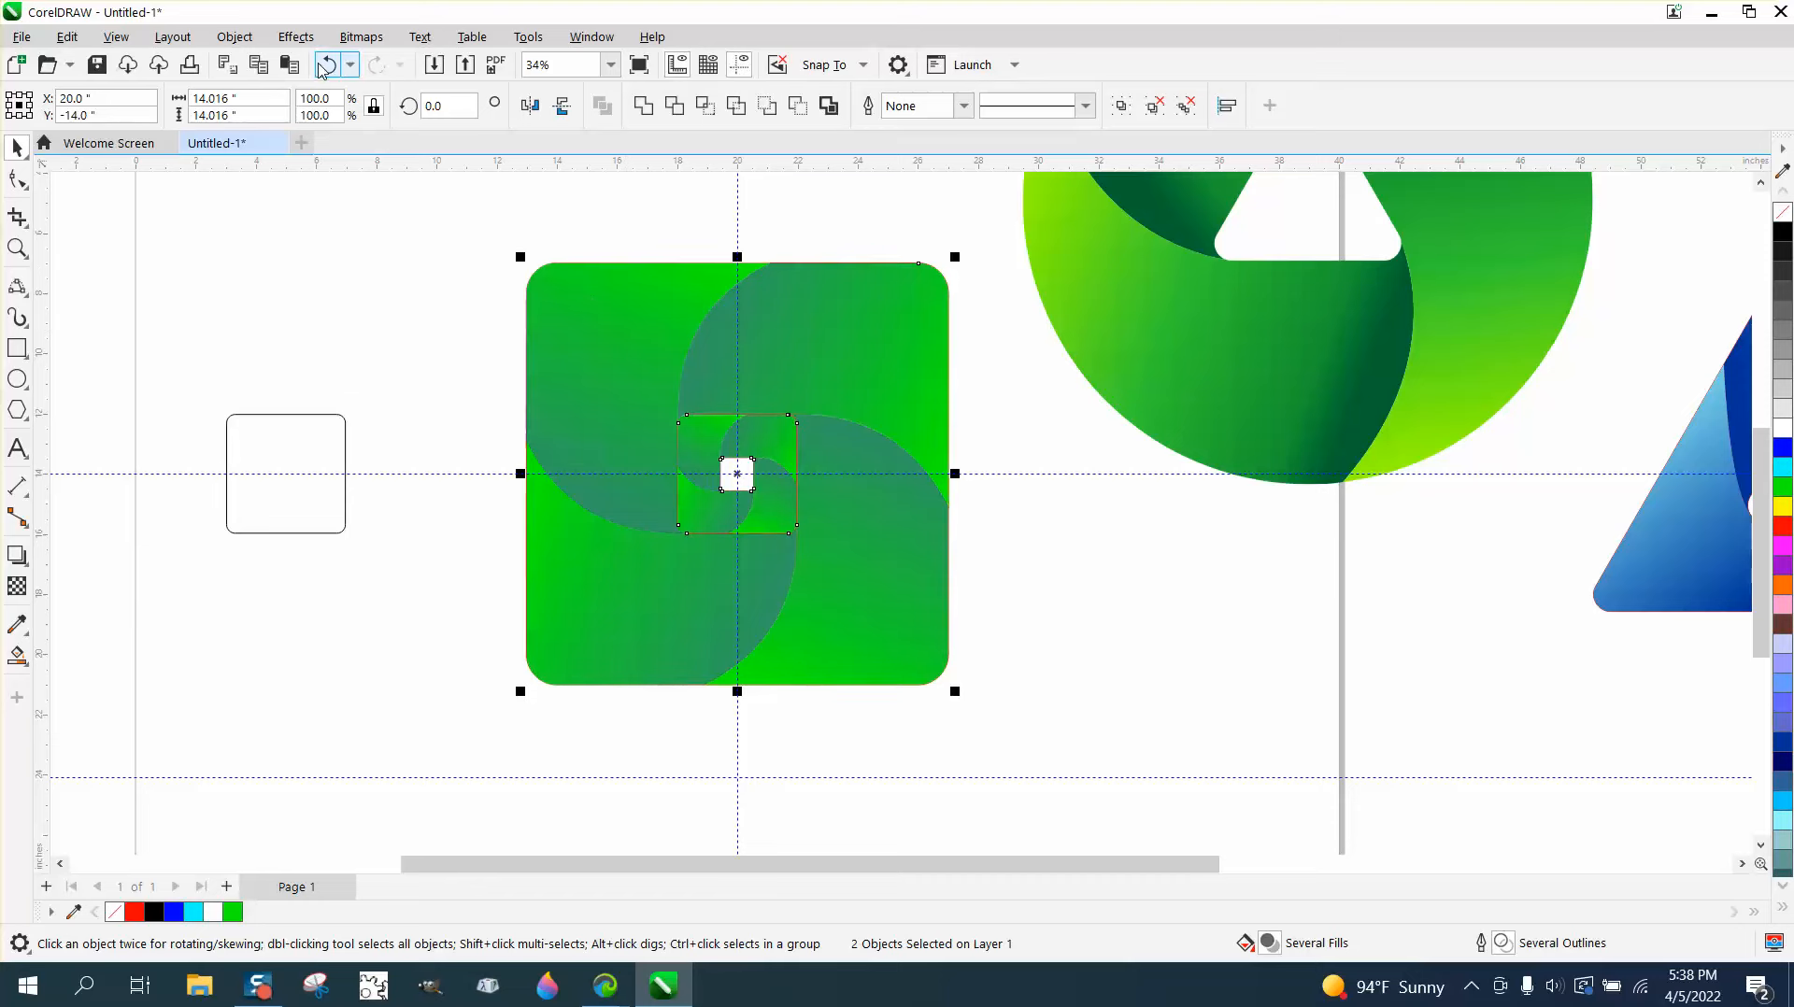
{"action": "left_click", "coordinate": [322, 70]}
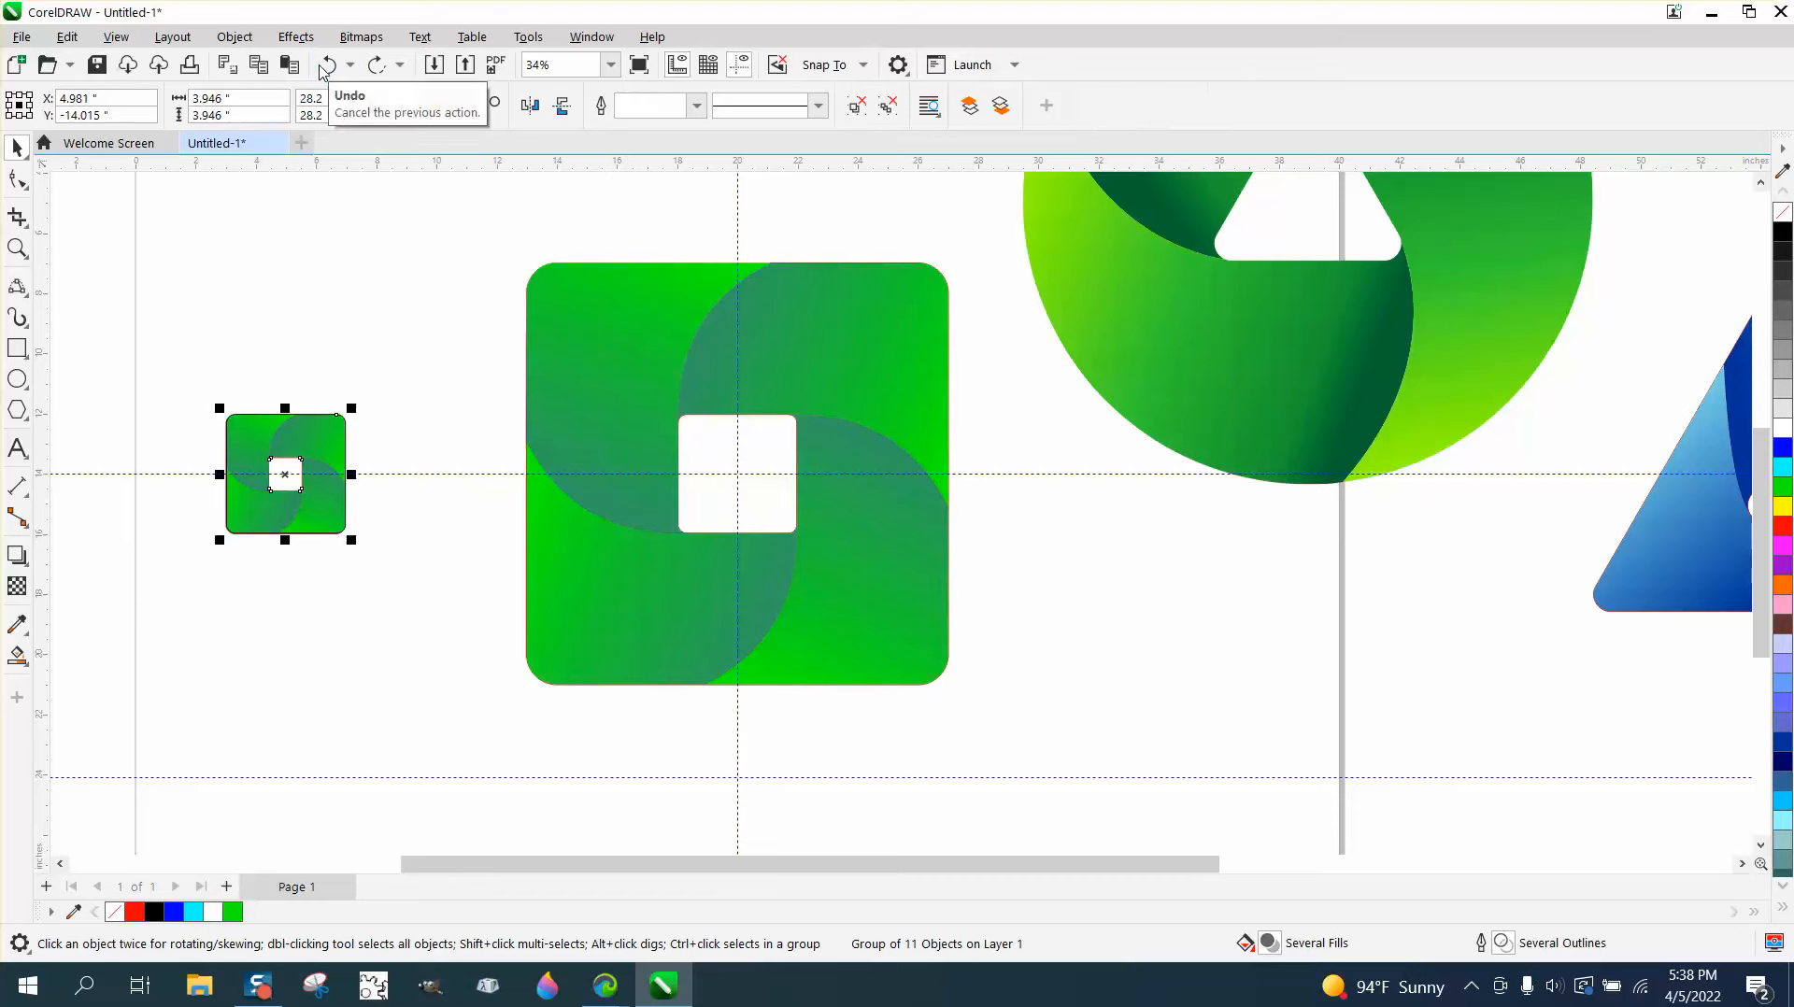
Select the small logo together with the outlined square and align their centres.
{"action": "left_click", "coordinate": [16, 249]}
{"action": "left_click_drag", "start_coordinate": [192, 377], "coordinate": [452, 572]}
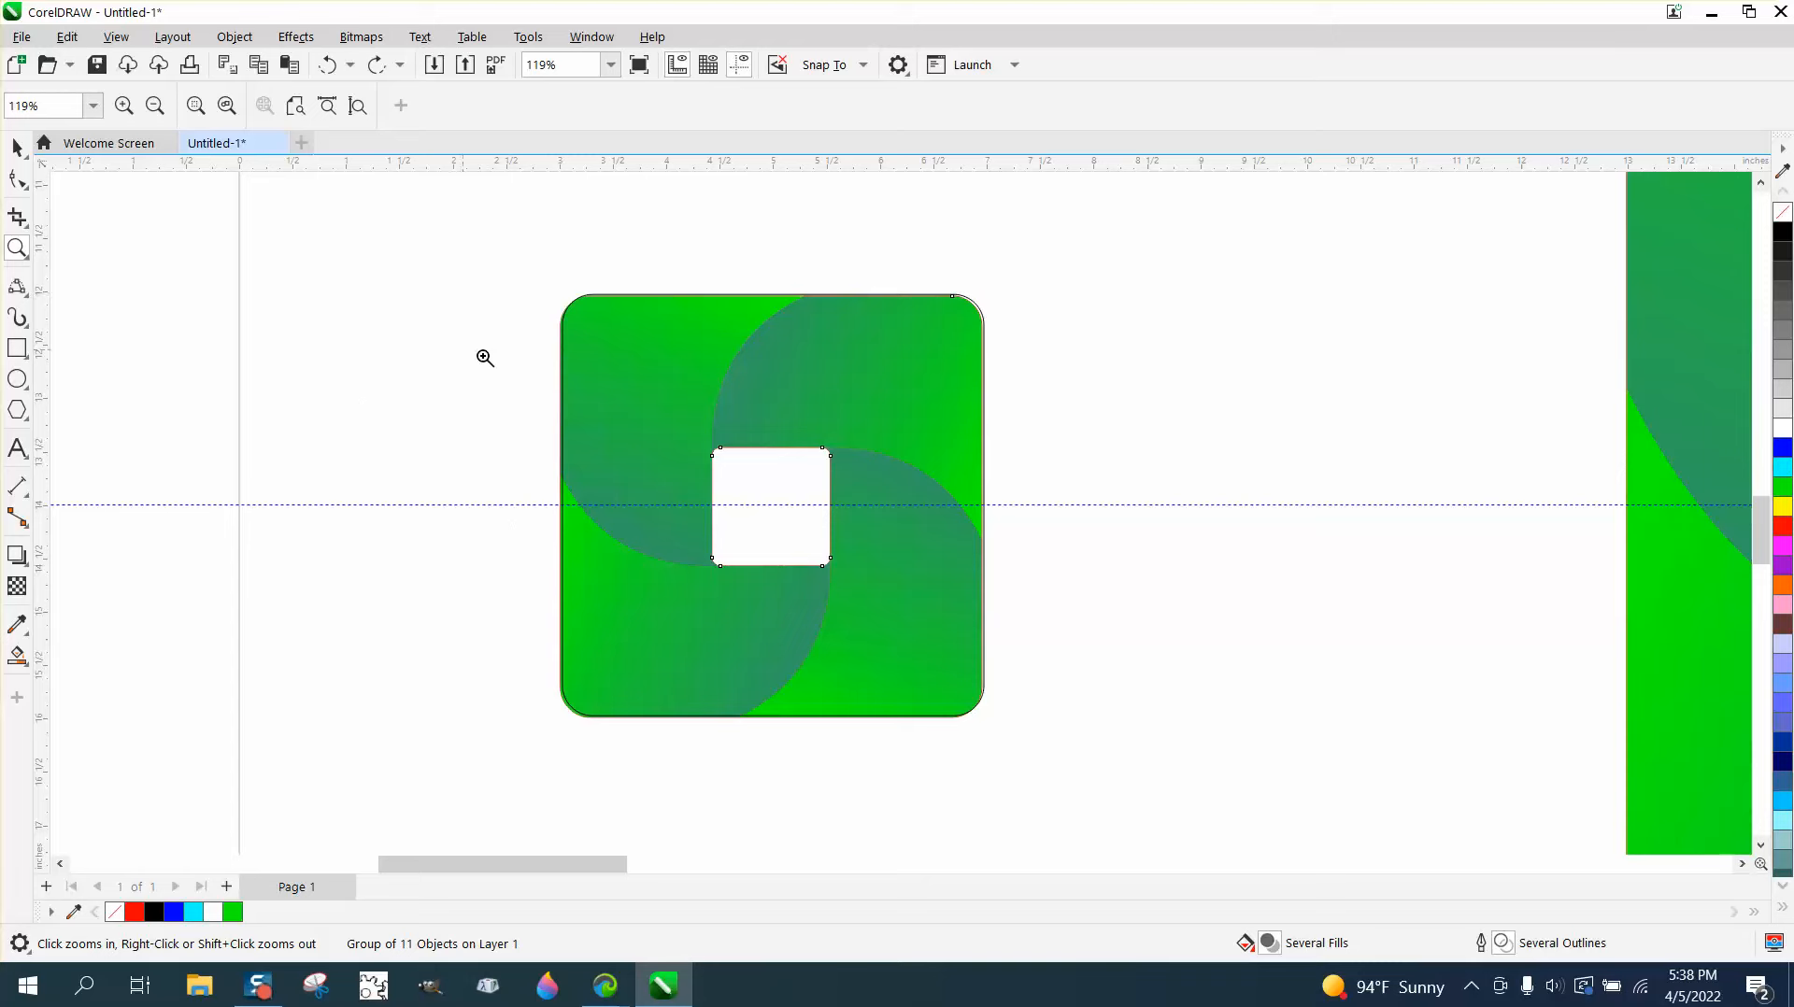
{"action": "left_click", "coordinate": [17, 147]}
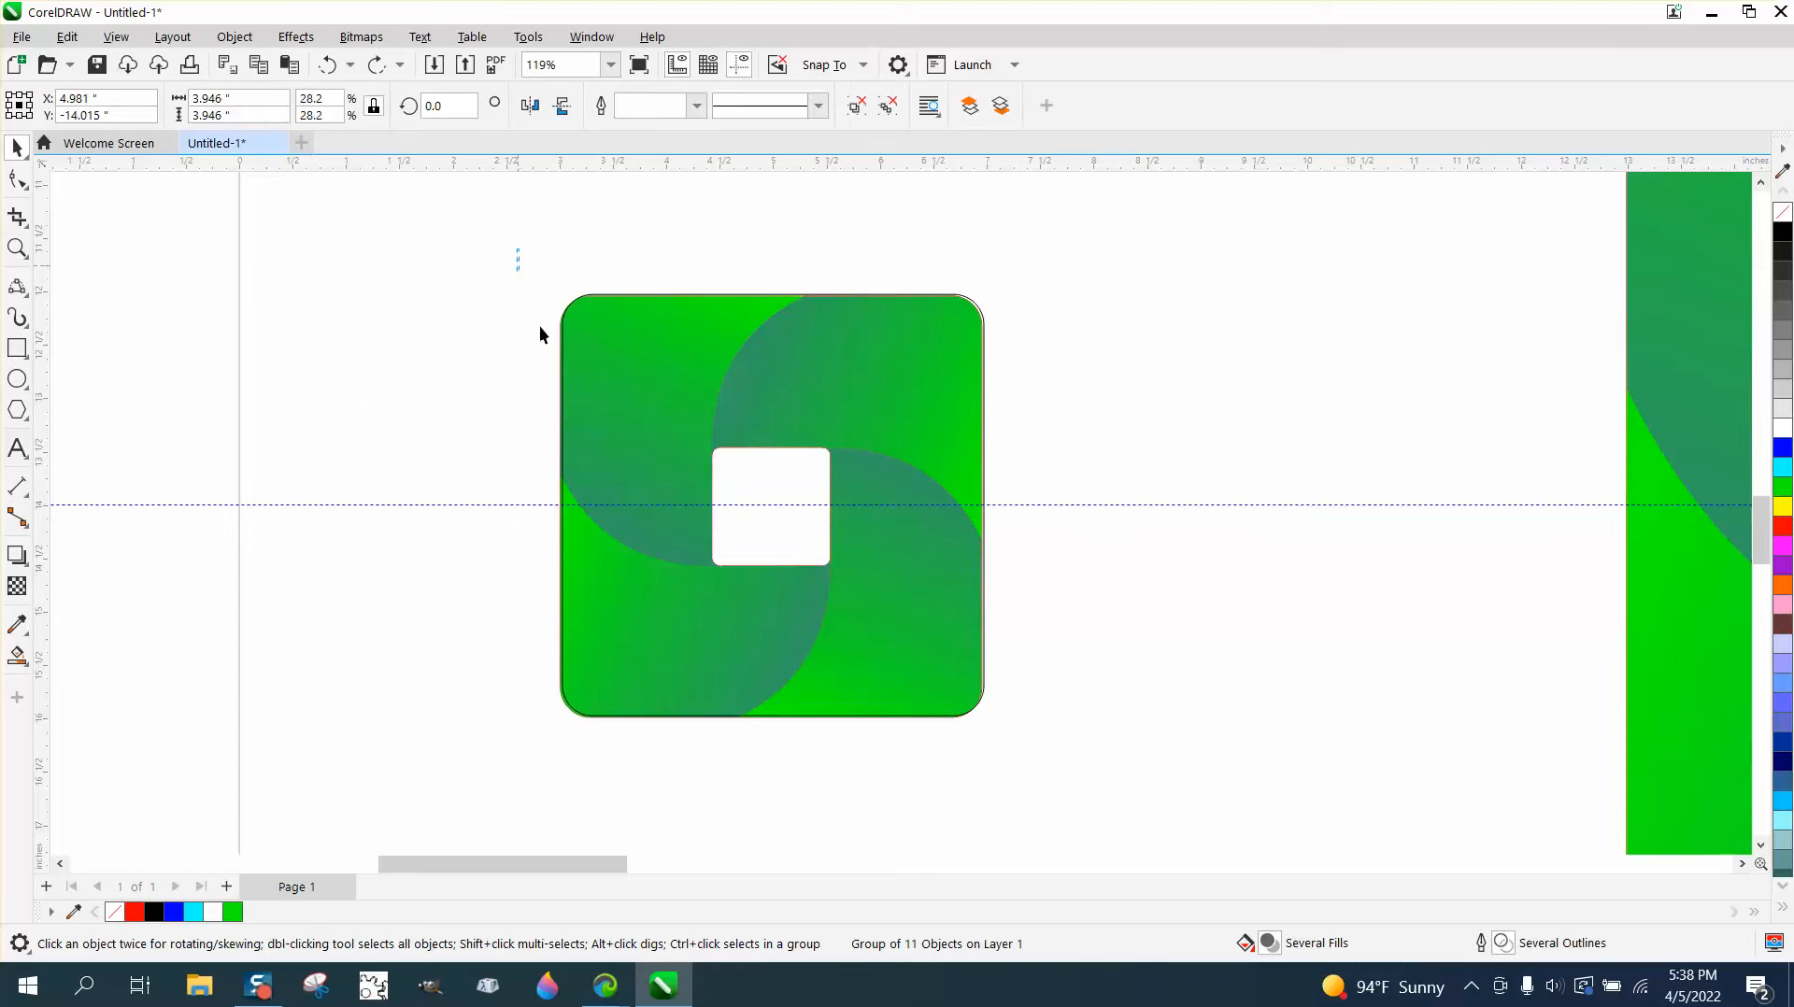
{"action": "key", "text": "ctrl+u"}
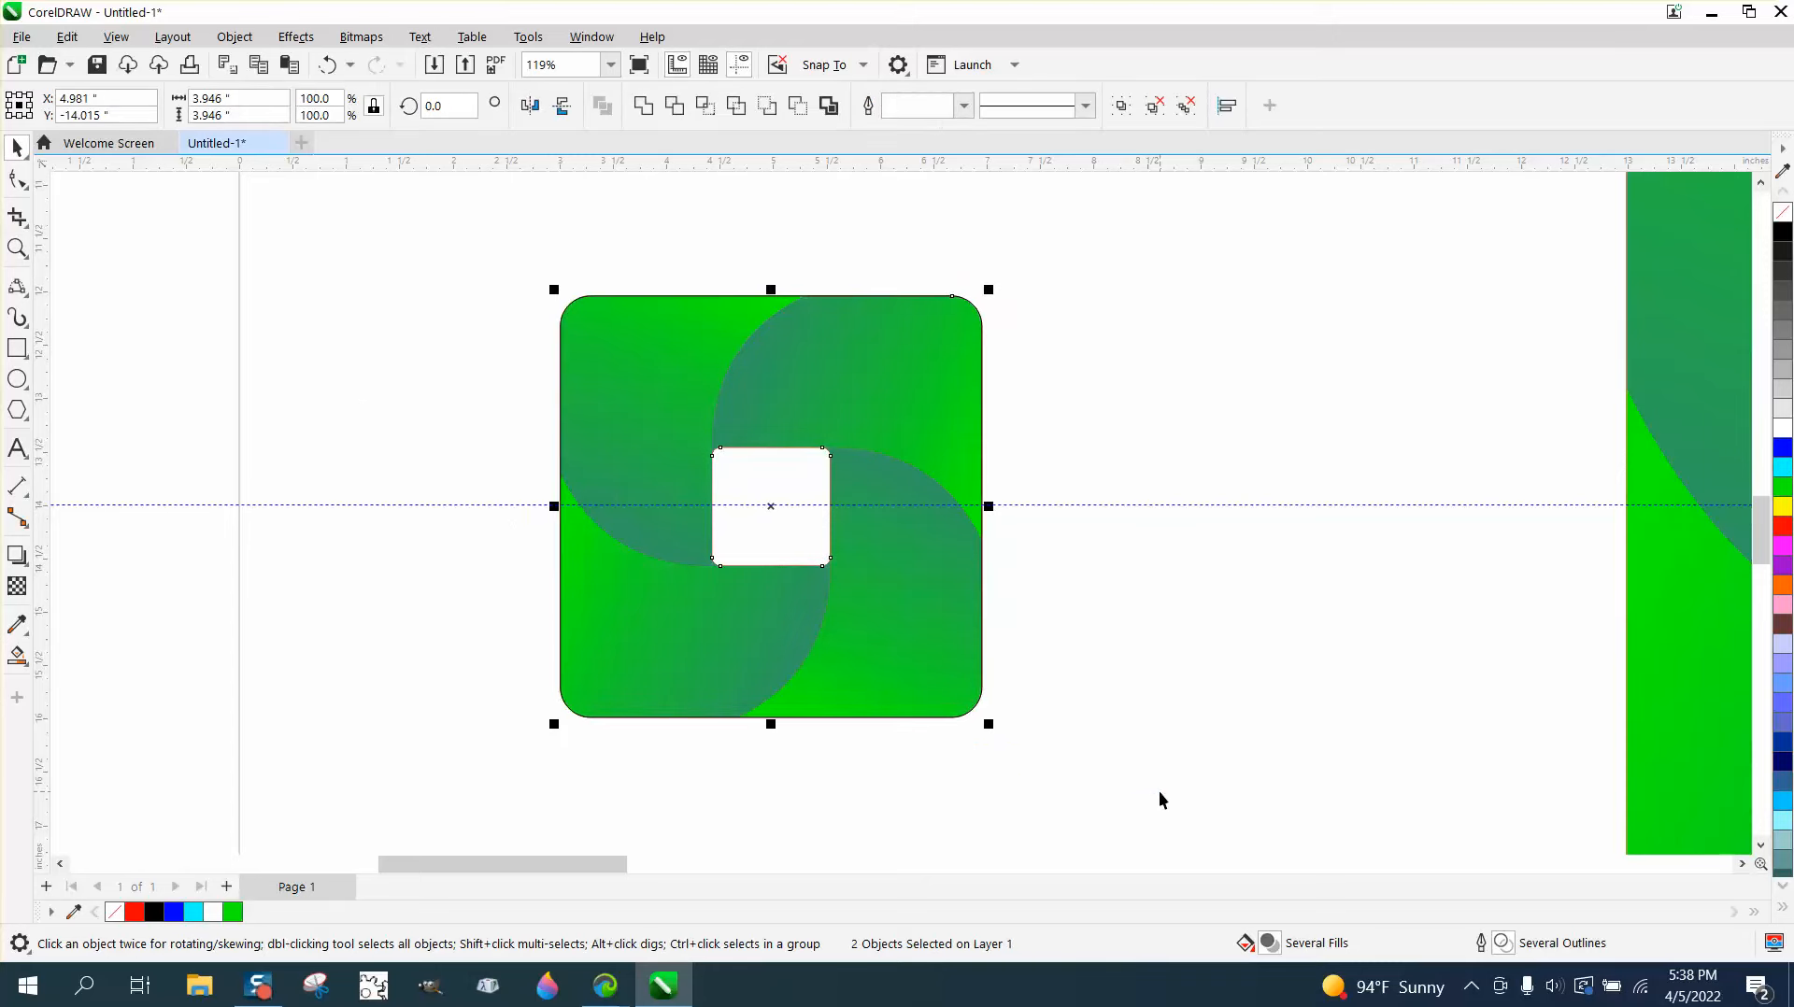
Nudge the small logo and square 15 inches to the right into the large logo's centre and remove their outlines.
{"action": "scroll", "coordinate": [978, 722], "scroll_direction": "down", "scroll_amount": 2}
{"action": "key", "text": "Right"}
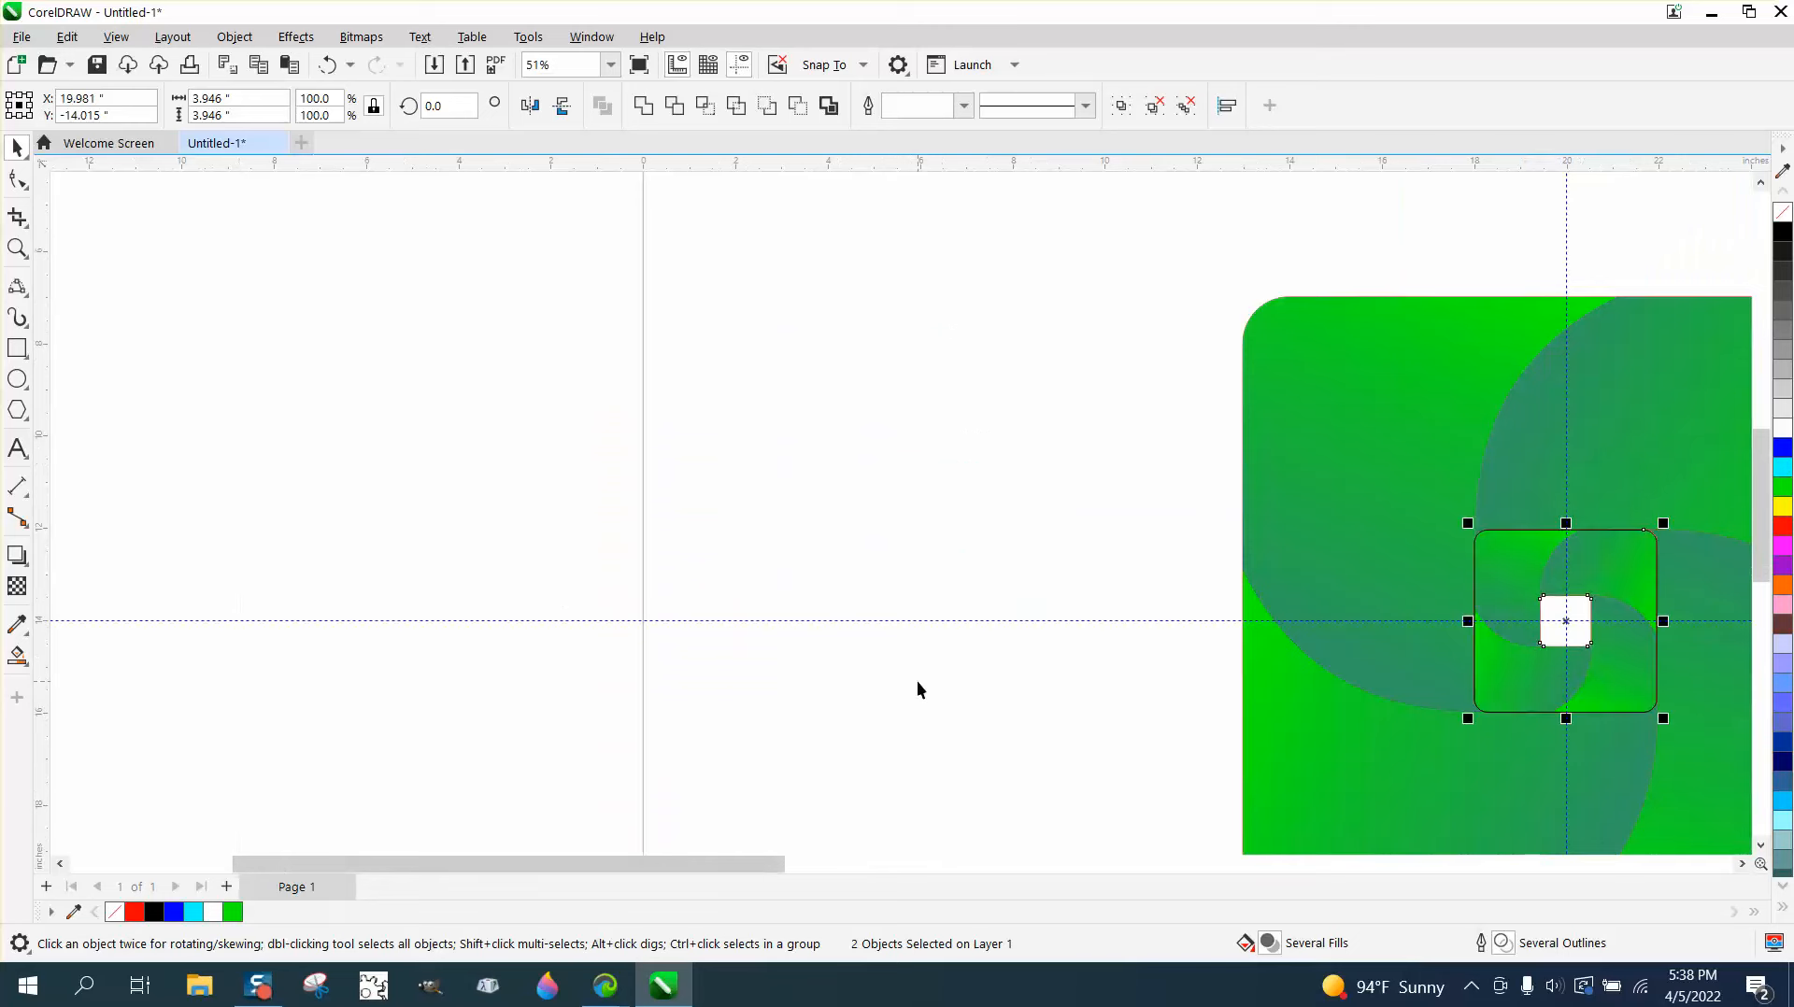
{"action": "scroll", "coordinate": [1122, 568], "scroll_direction": "down", "scroll_amount": 1}
{"action": "scroll", "coordinate": [1121, 568], "scroll_direction": "down", "scroll_amount": 1}
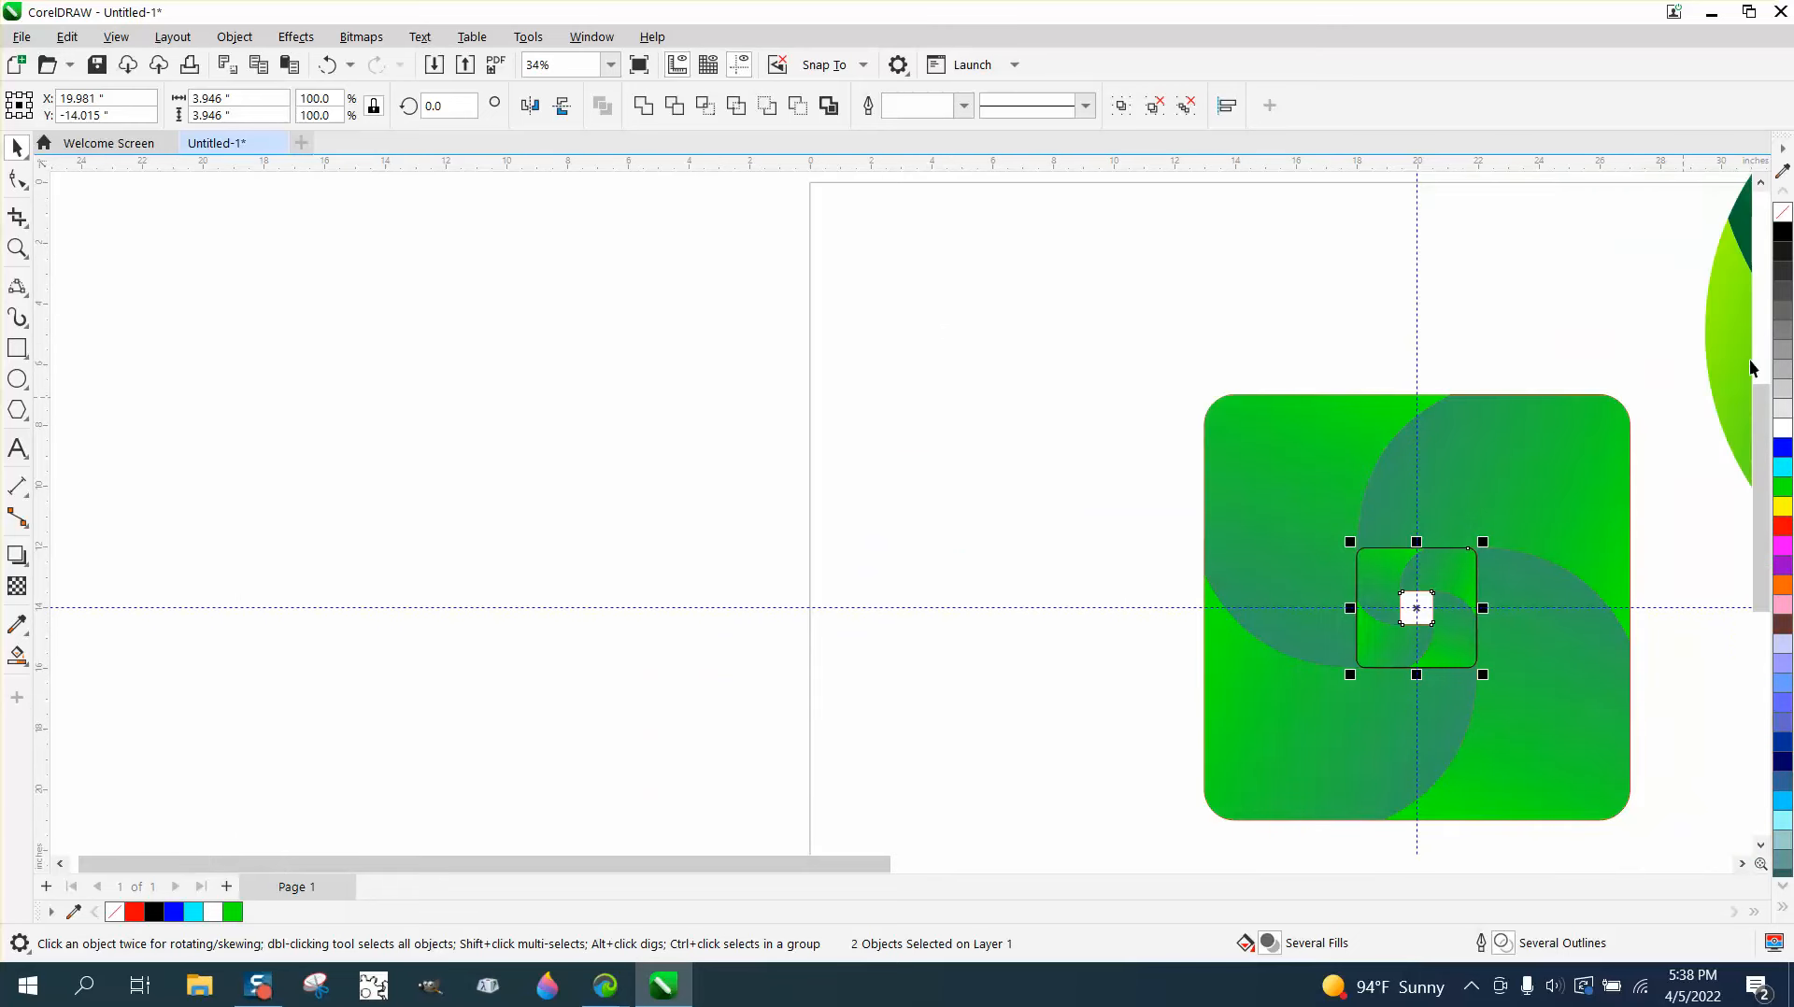
{"action": "right_click", "coordinate": [1783, 213]}
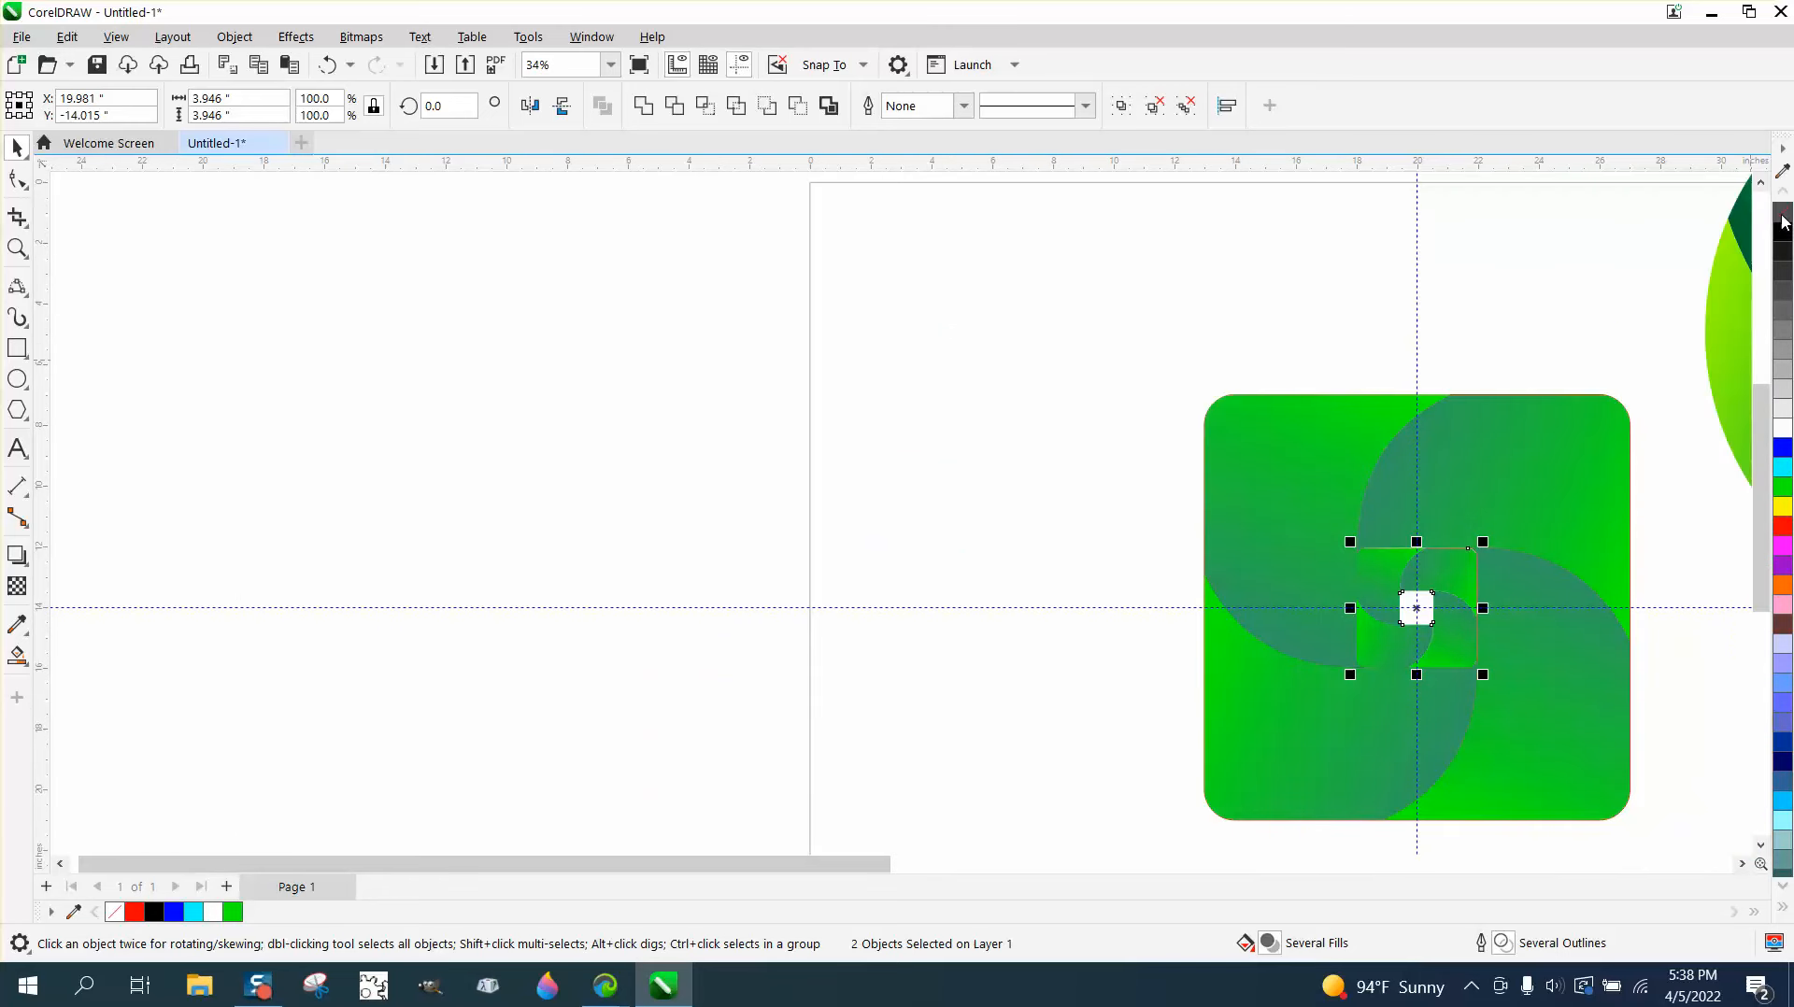
Select the large logo group and shift the start node of its upper-left segment's gradient upward with Interactive Fill.
{"action": "left_click", "coordinate": [17, 247]}
{"action": "left_click_drag", "start_coordinate": [1298, 547], "coordinate": [1693, 845]}
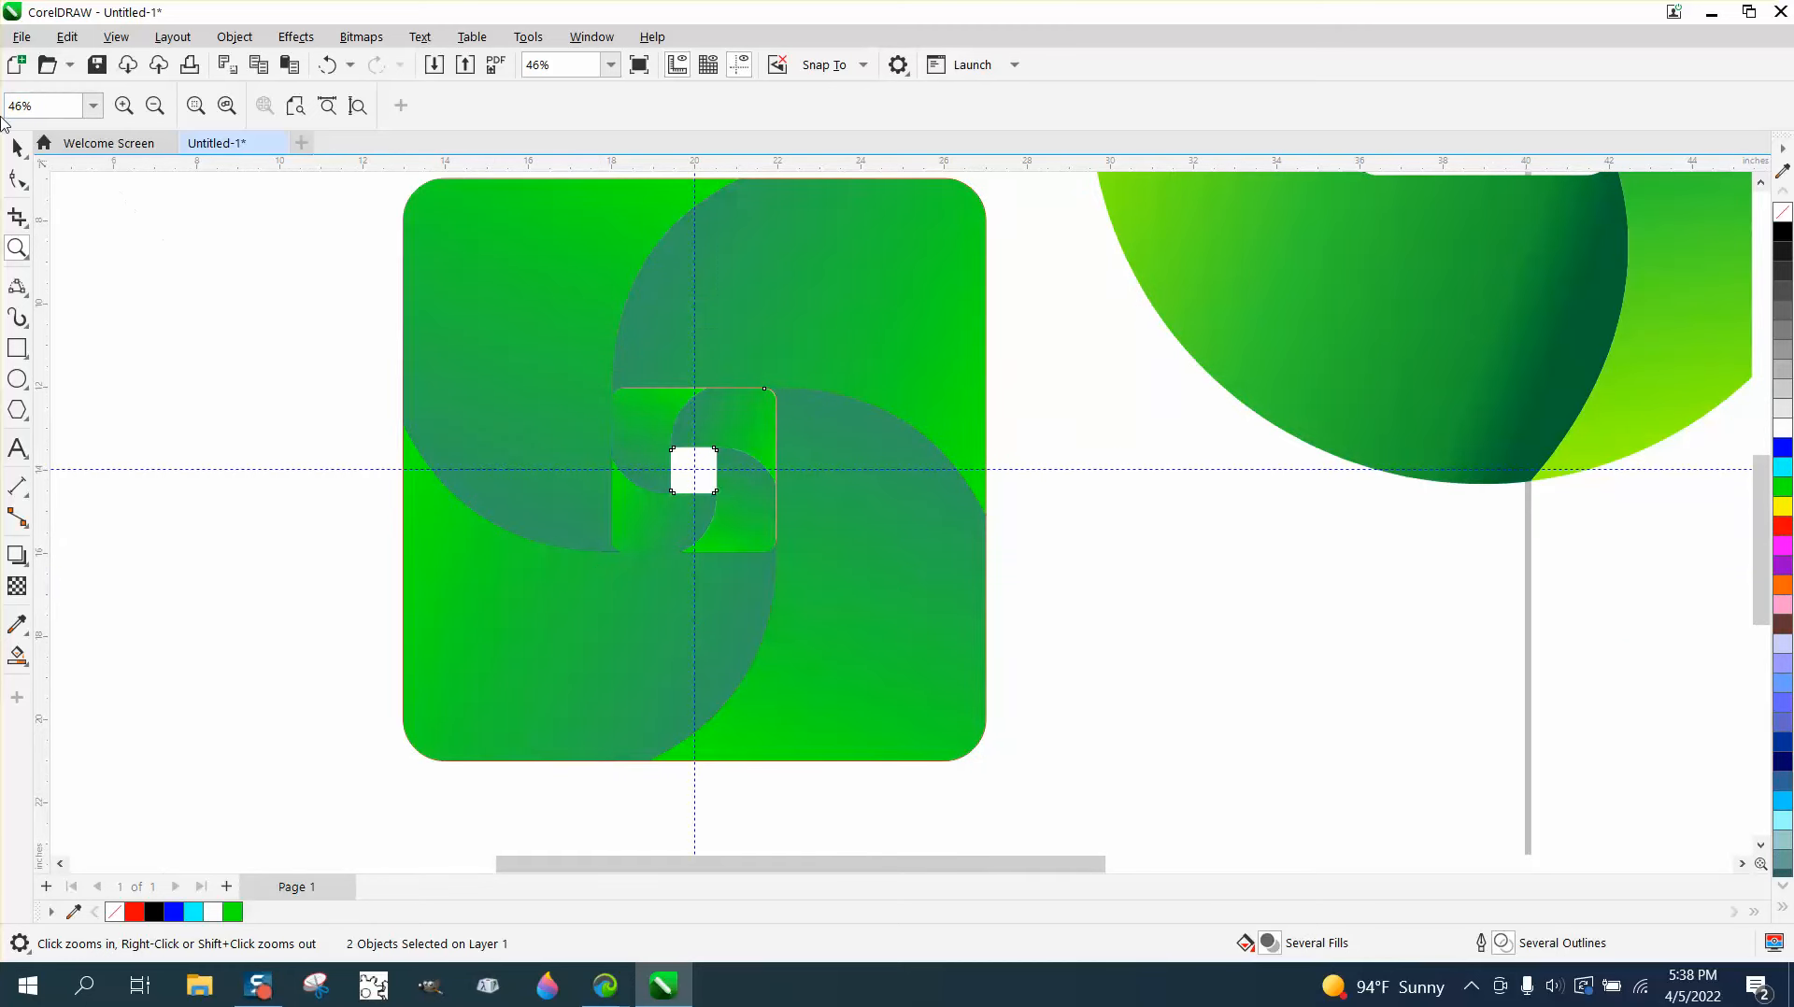
{"action": "left_click_drag", "start_coordinate": [867, 602], "coordinate": [871, 604]}
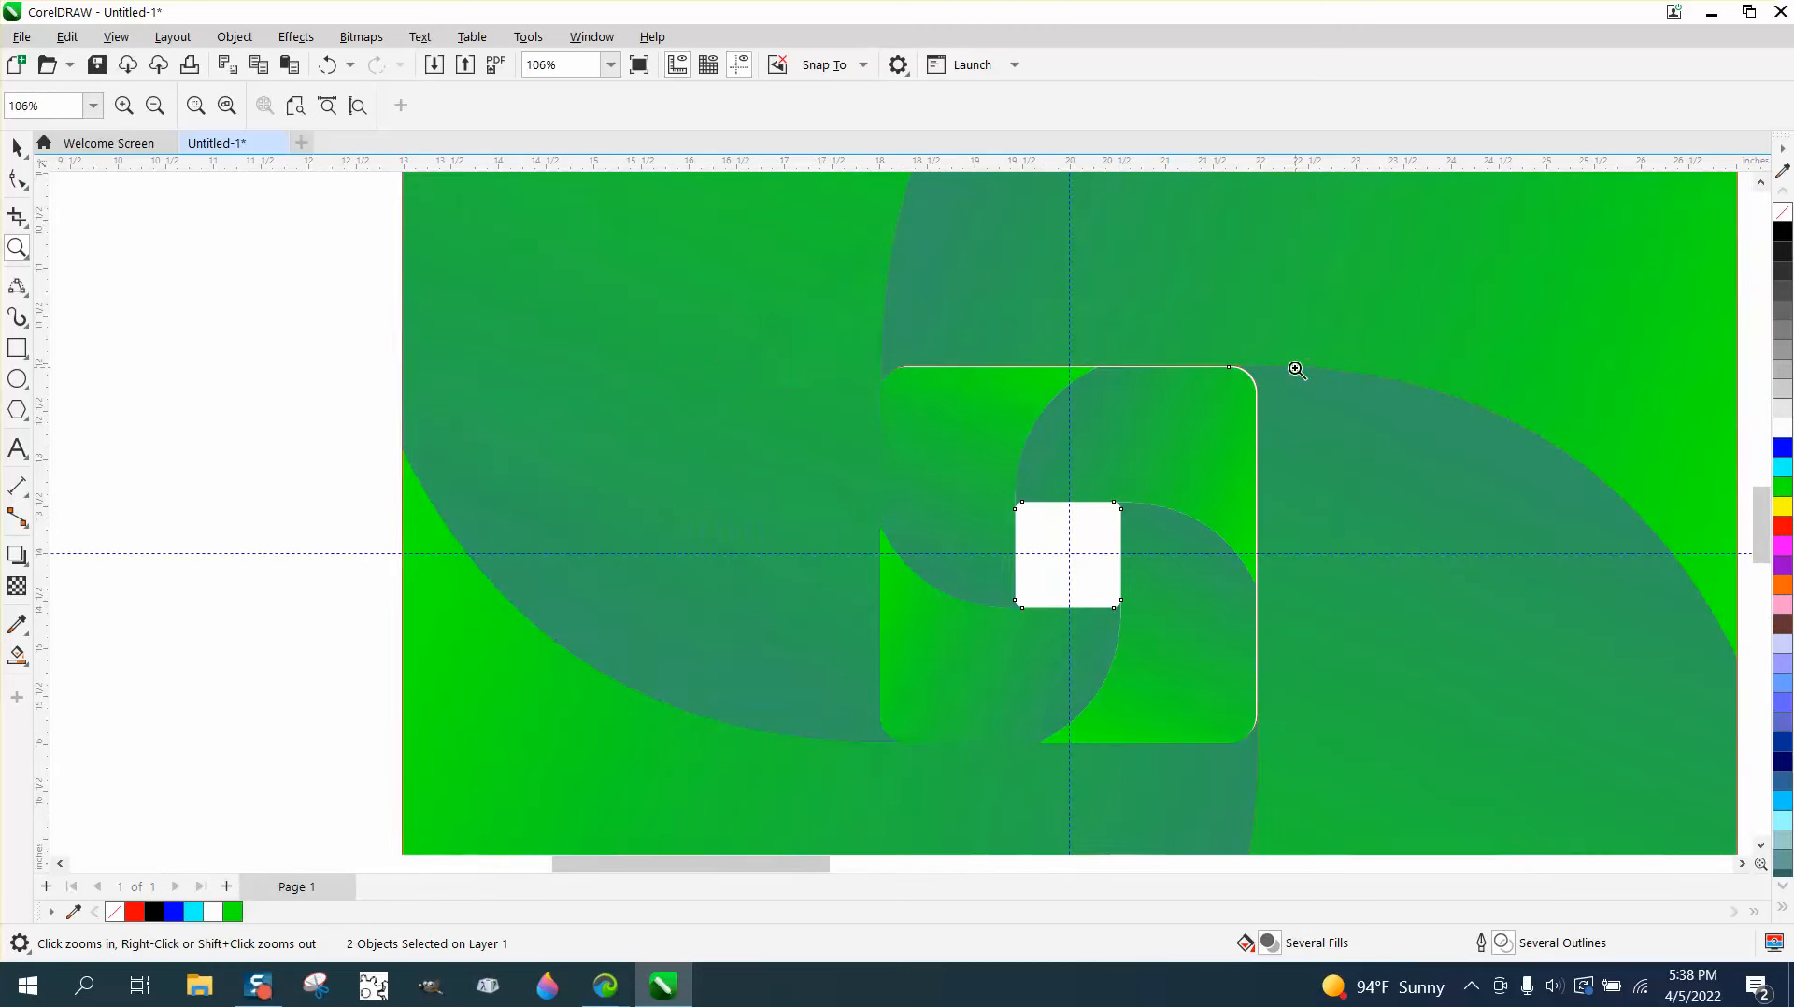
{"action": "right_click", "coordinate": [598, 355]}
{"action": "right_click", "coordinate": [579, 365]}
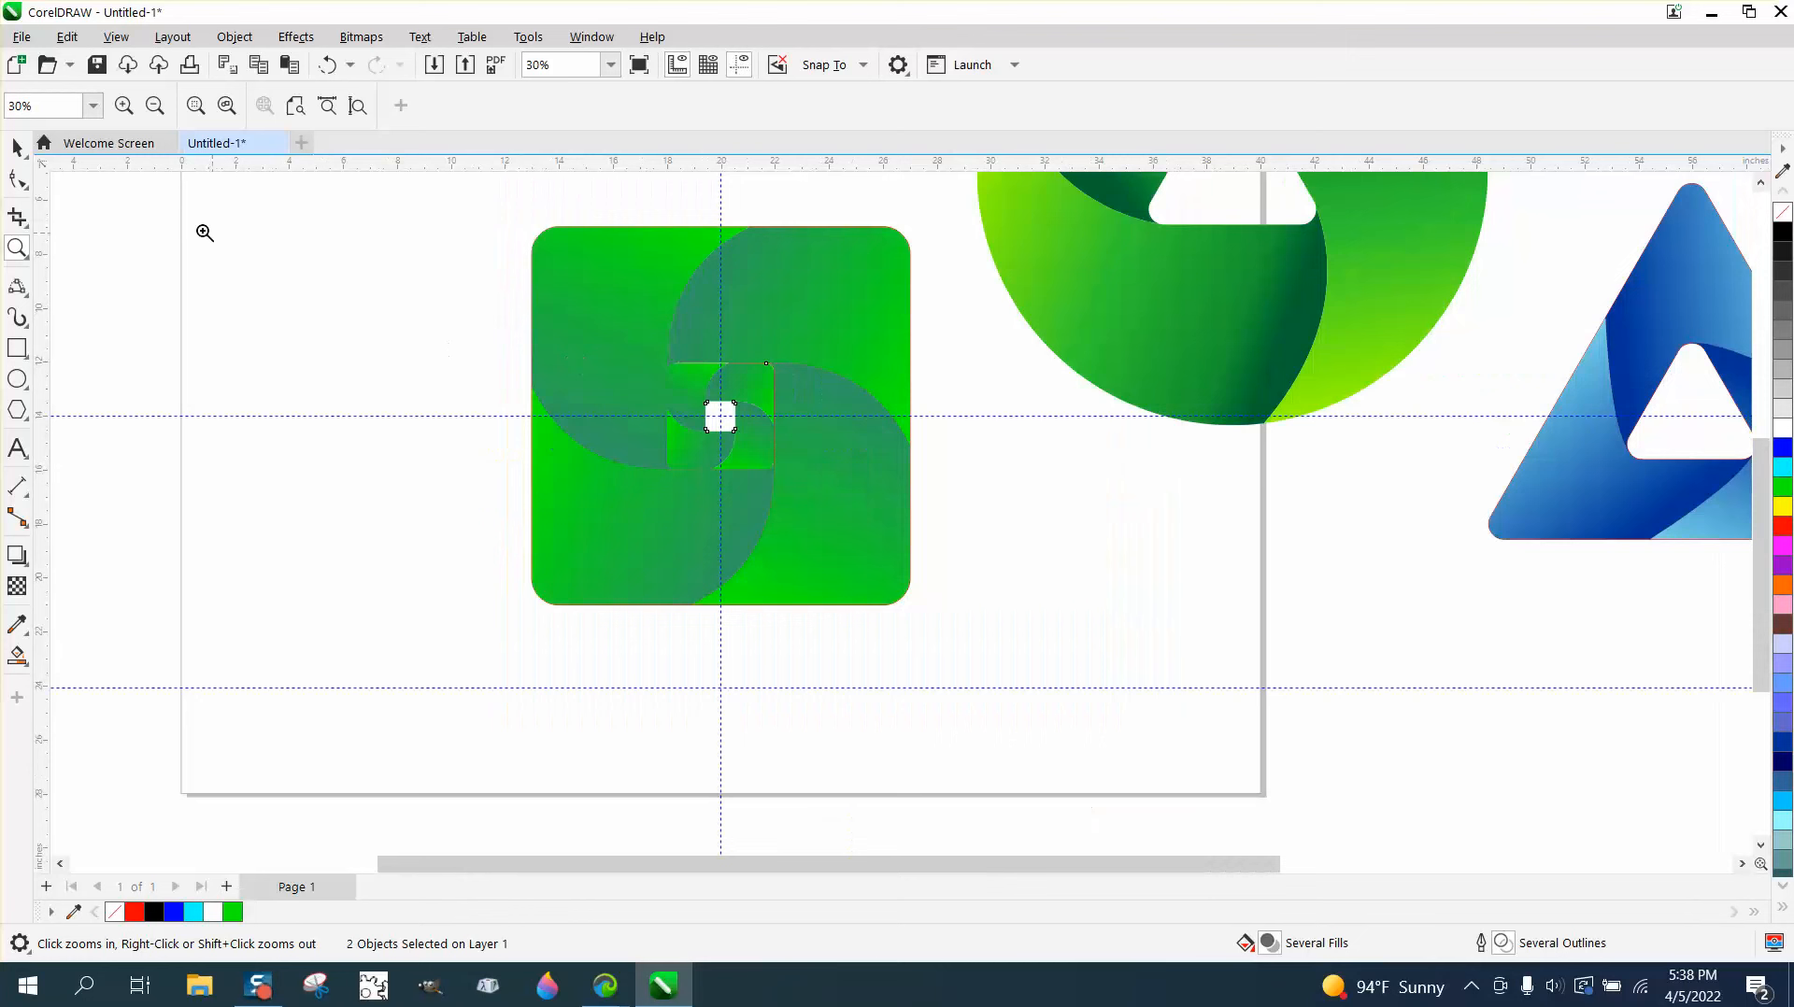
{"action": "left_click", "coordinate": [17, 148]}
{"action": "left_click", "coordinate": [612, 283]}
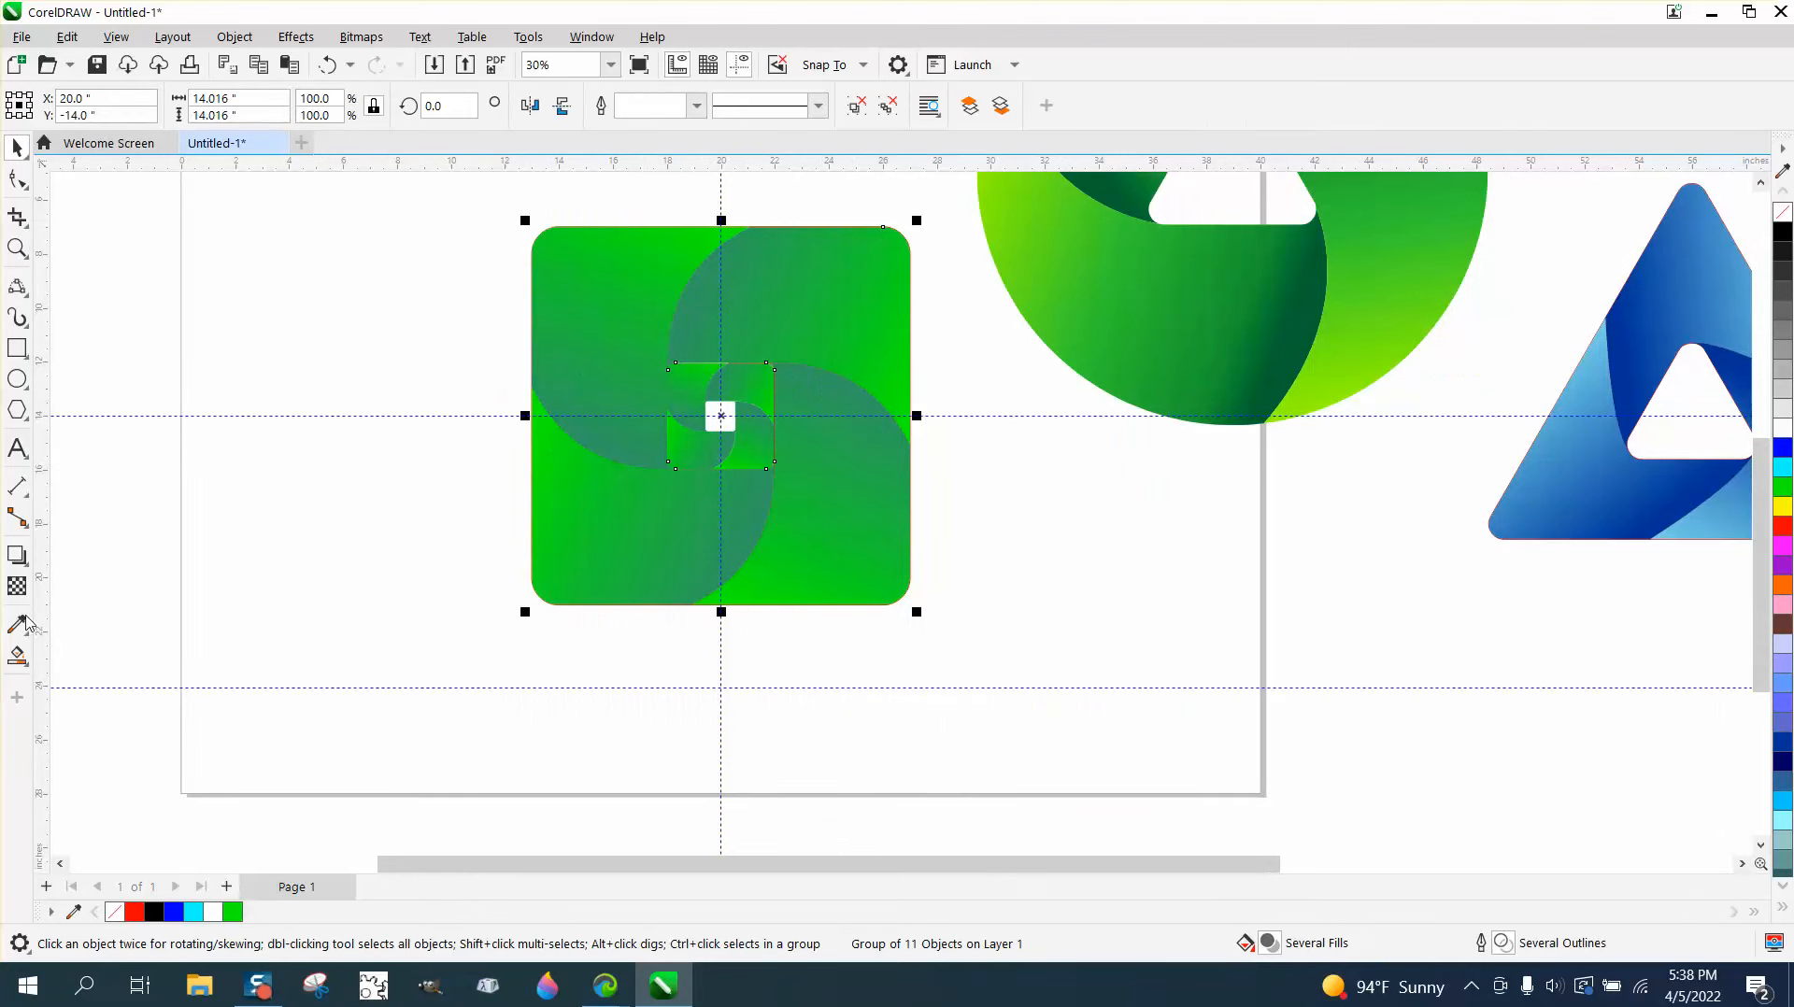
{"action": "left_click", "coordinate": [17, 657]}
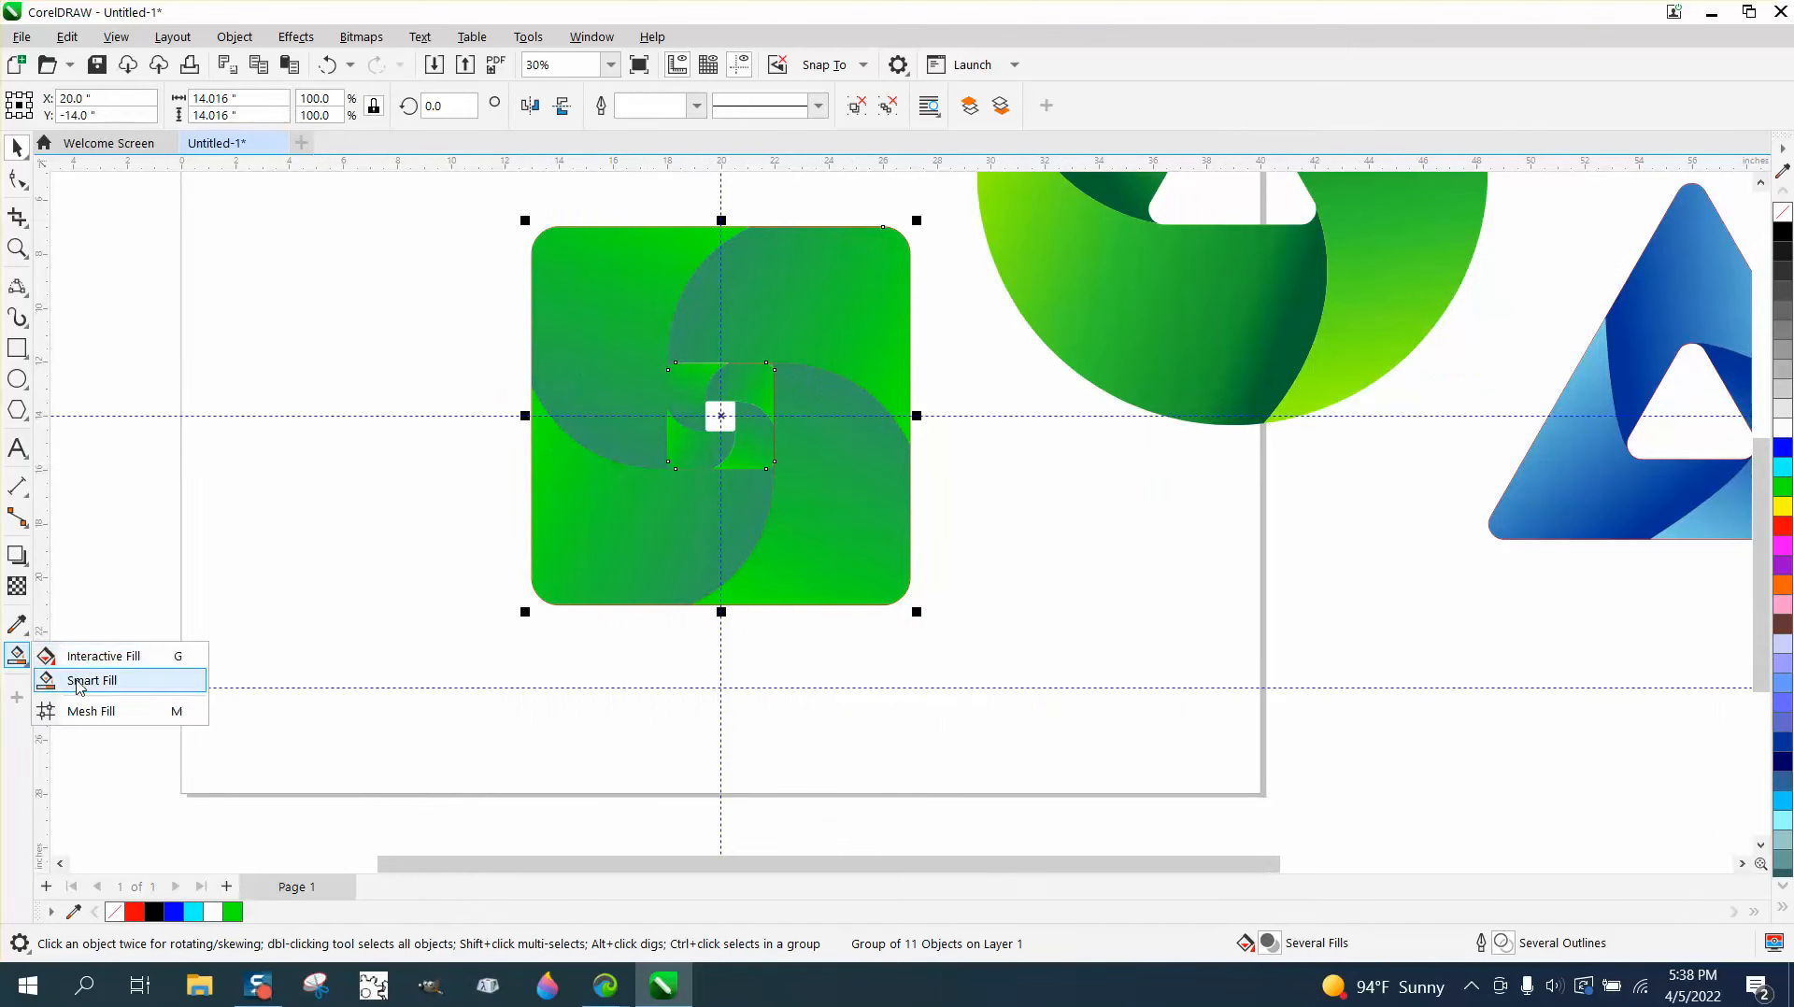
{"action": "left_click", "coordinate": [99, 656]}
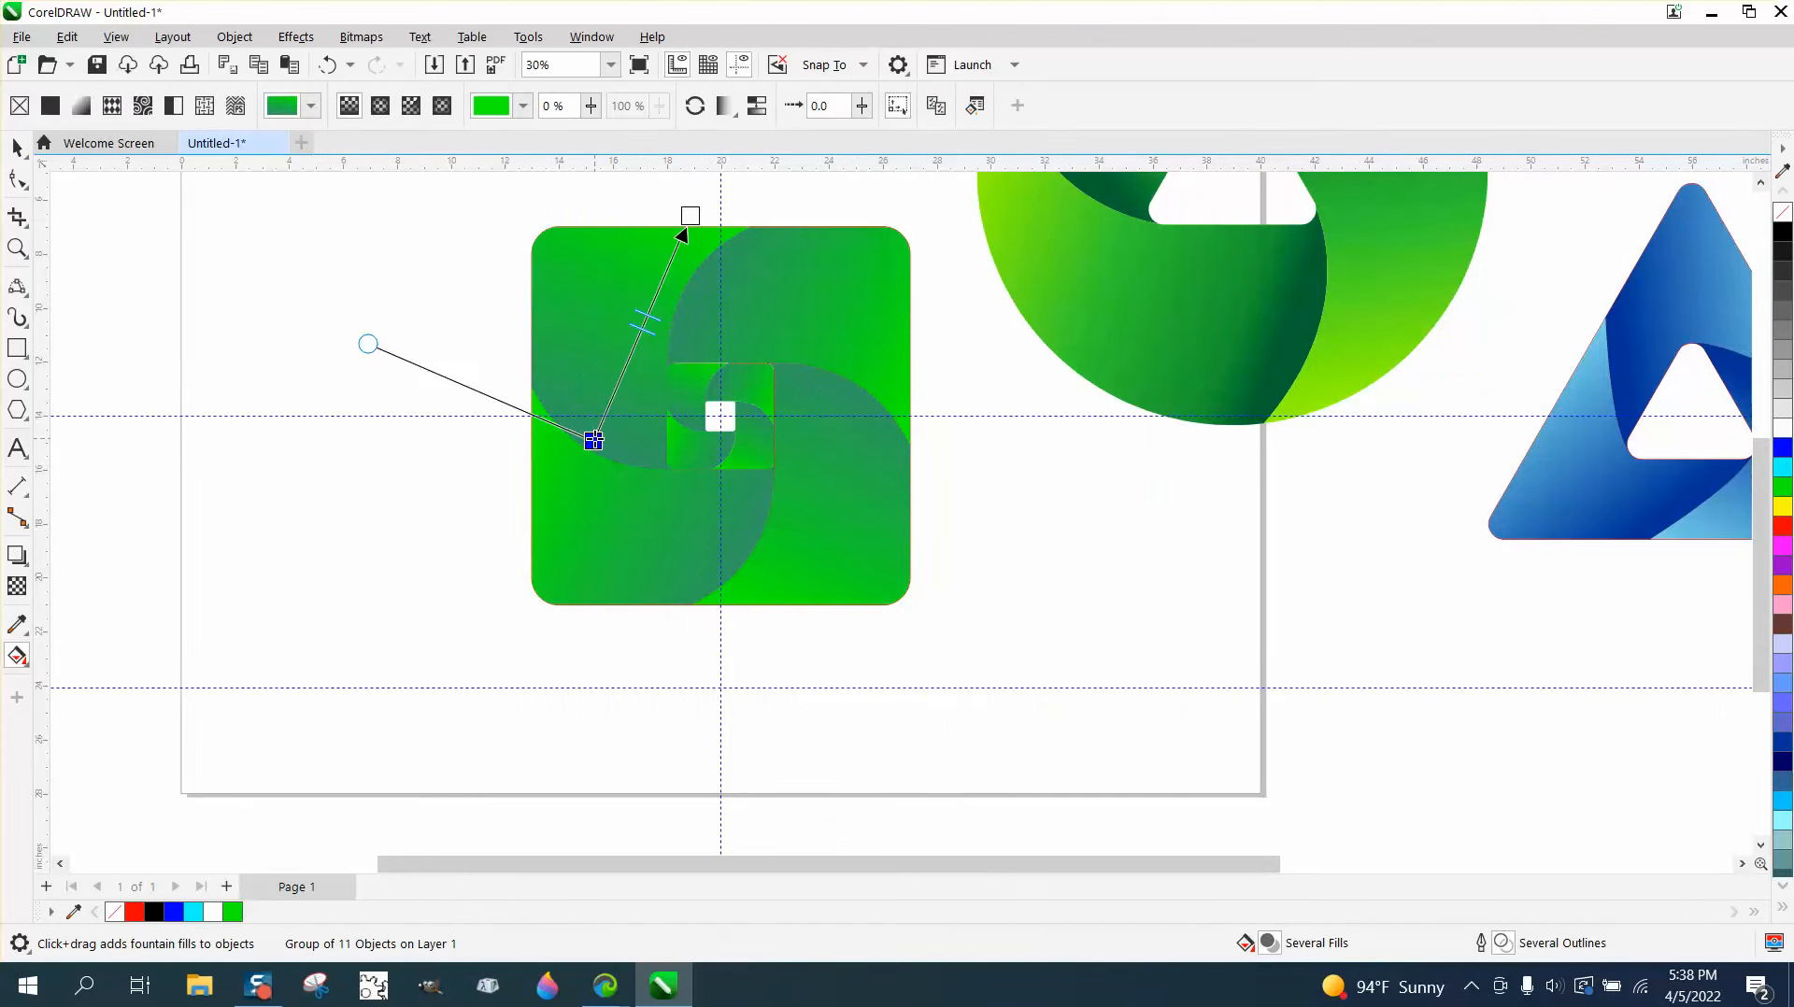
{"action": "left_click_drag", "start_coordinate": [593, 440], "coordinate": [596, 378]}
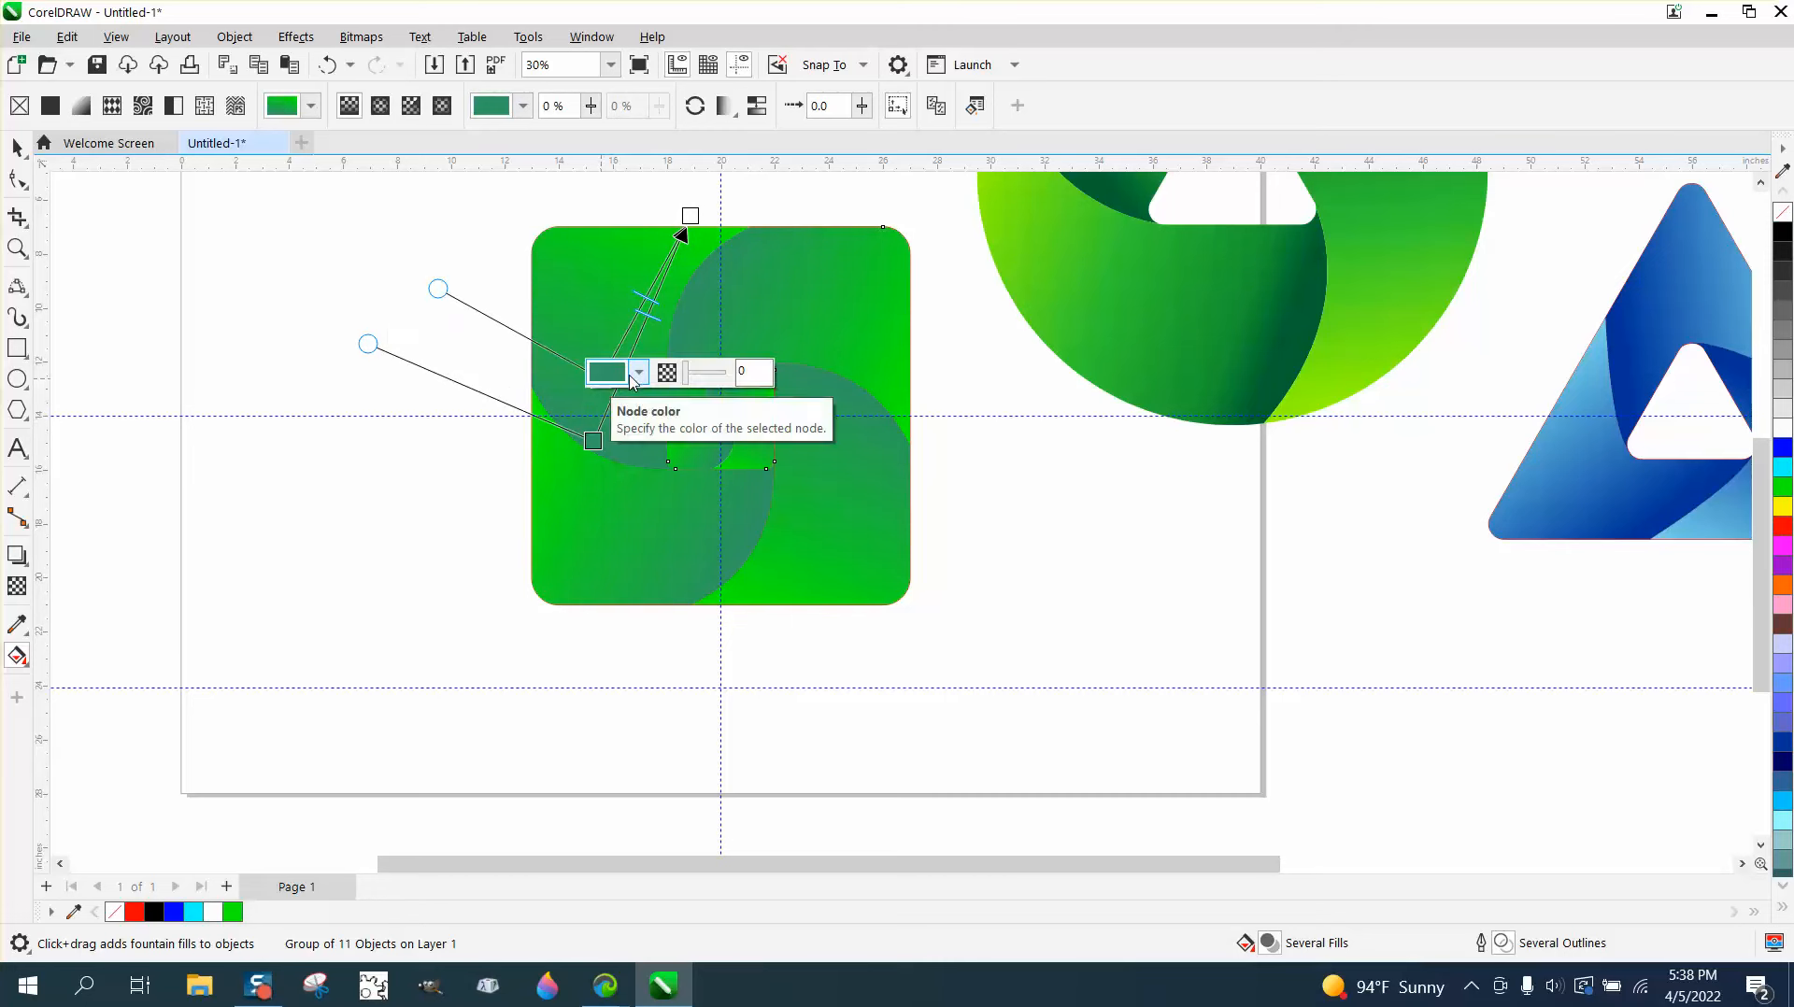
{"action": "key", "text": "XF86Calculator"}
{"action": "left_click", "coordinate": [1646, 259]}
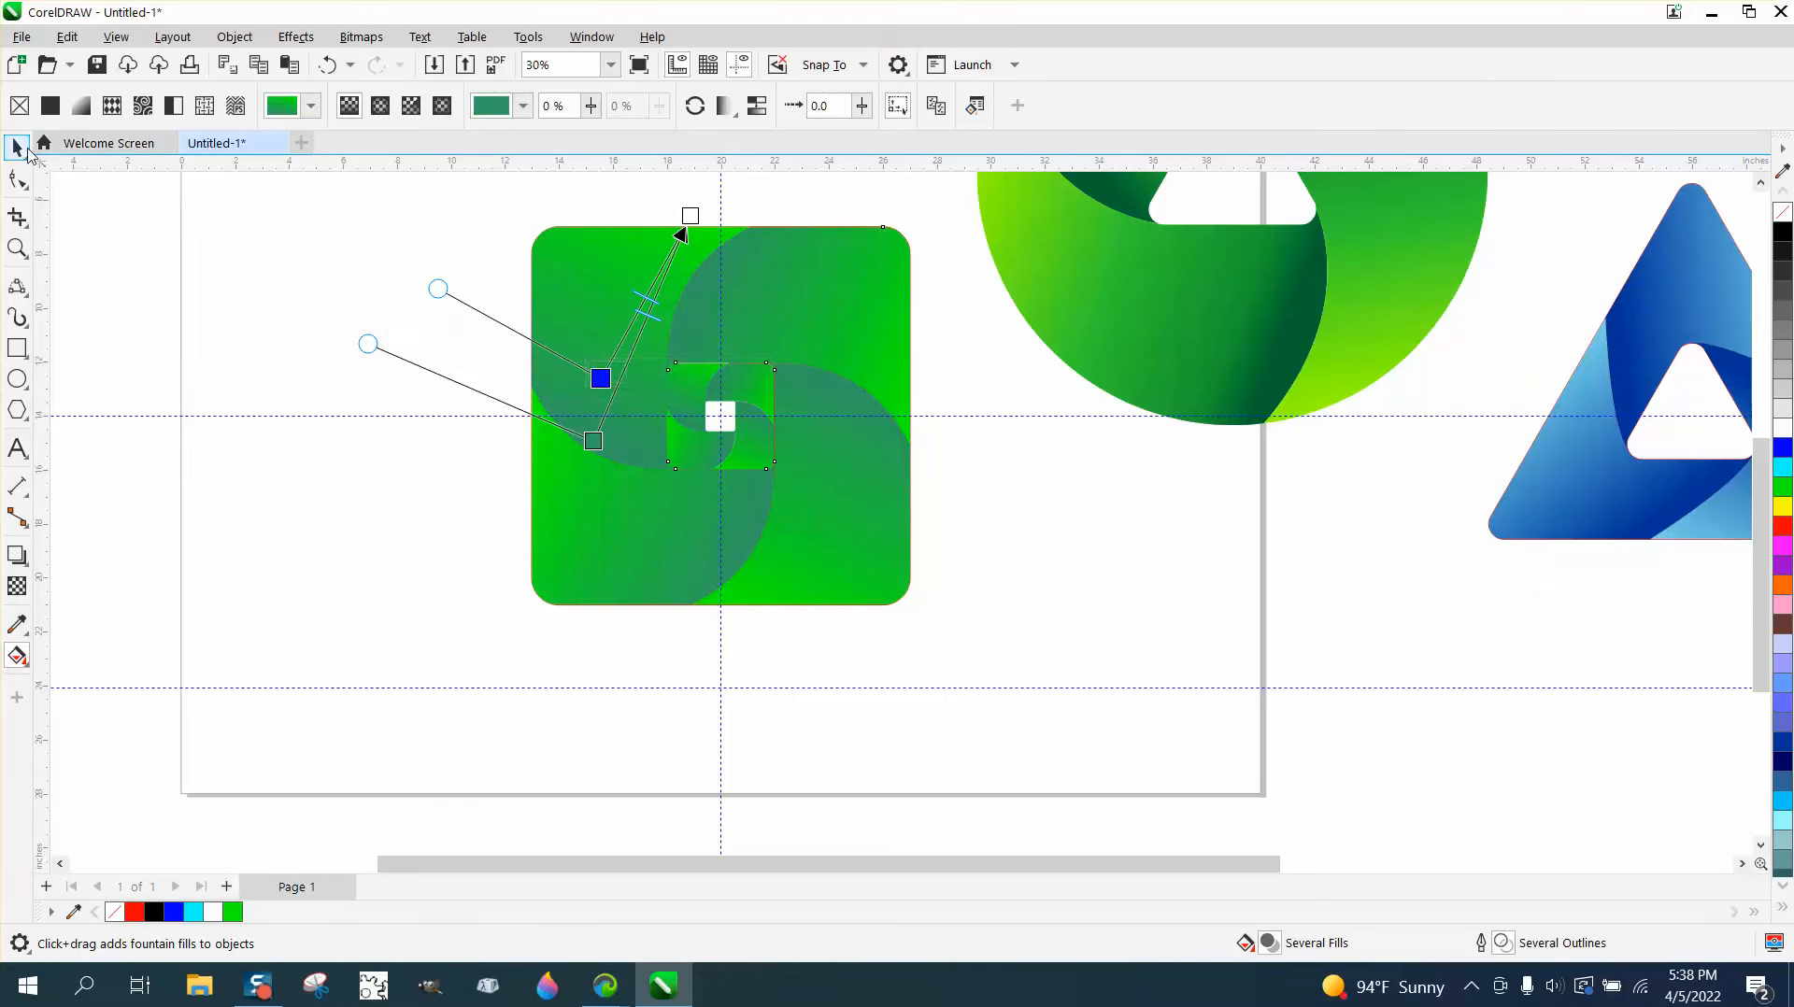
Recolour the teal start node of the large logo's gradient to blue and inspect the recoloured segments.
{"action": "left_click", "coordinate": [25, 151]}
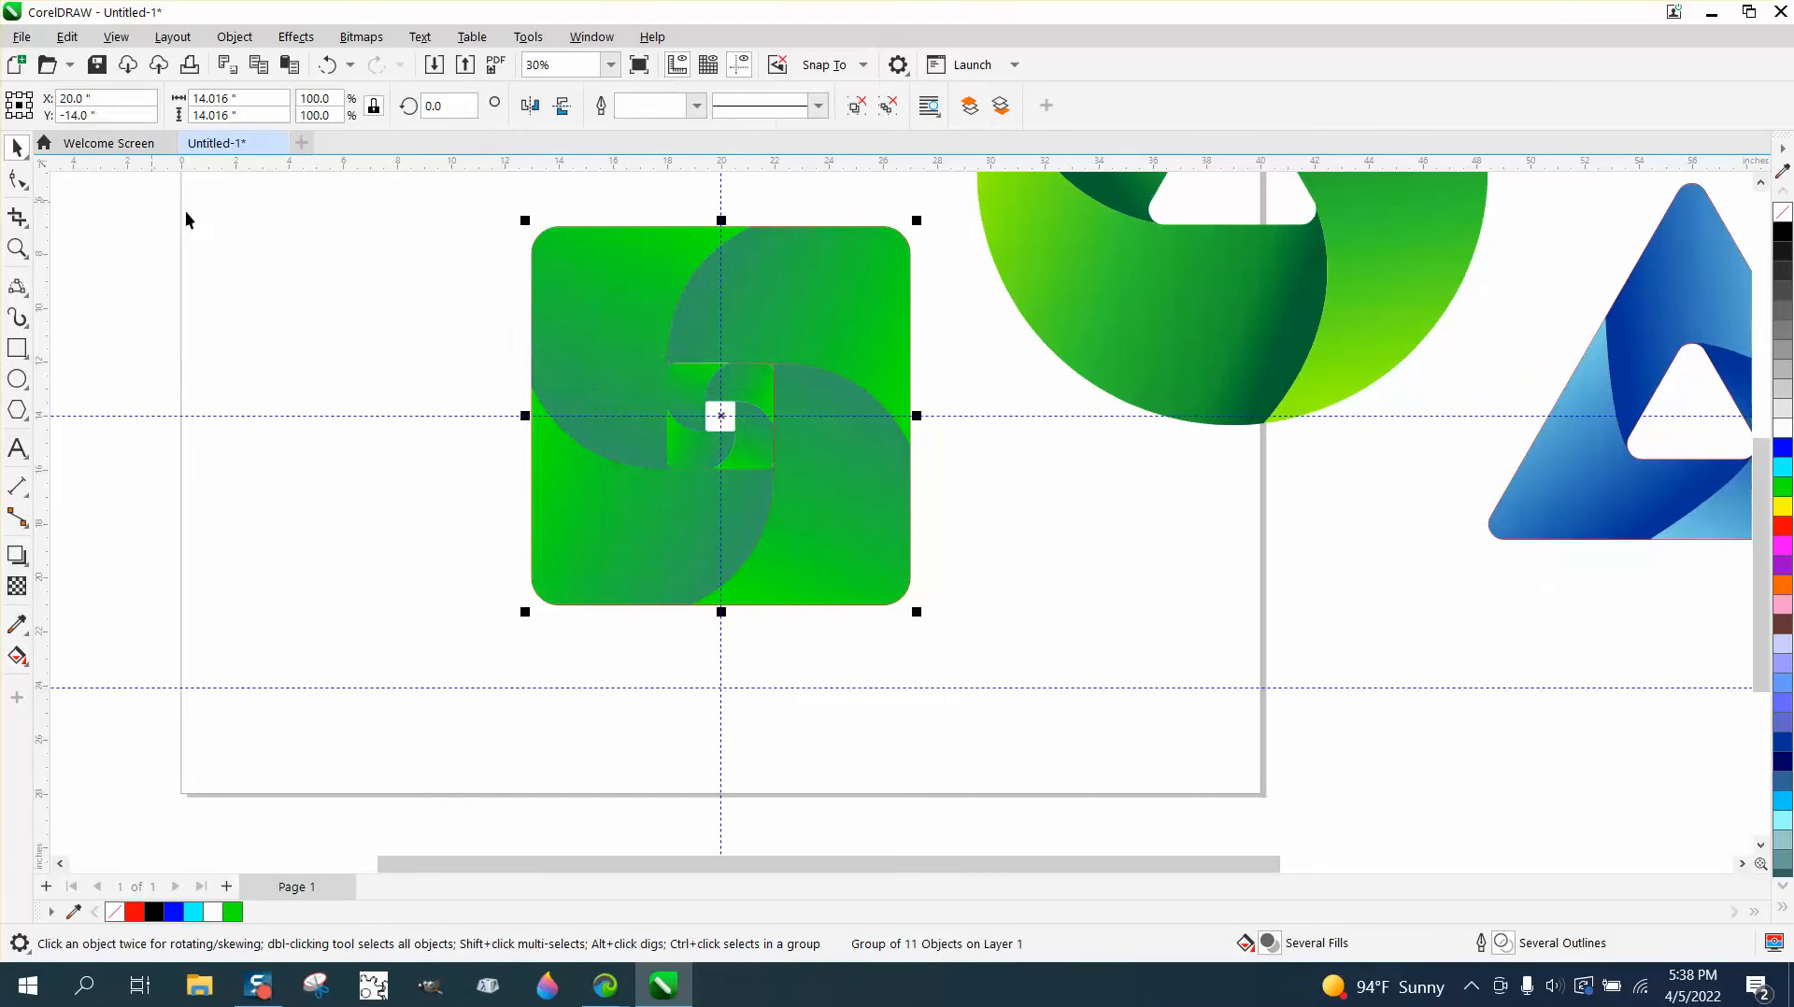
{"action": "left_click", "coordinate": [18, 657]}
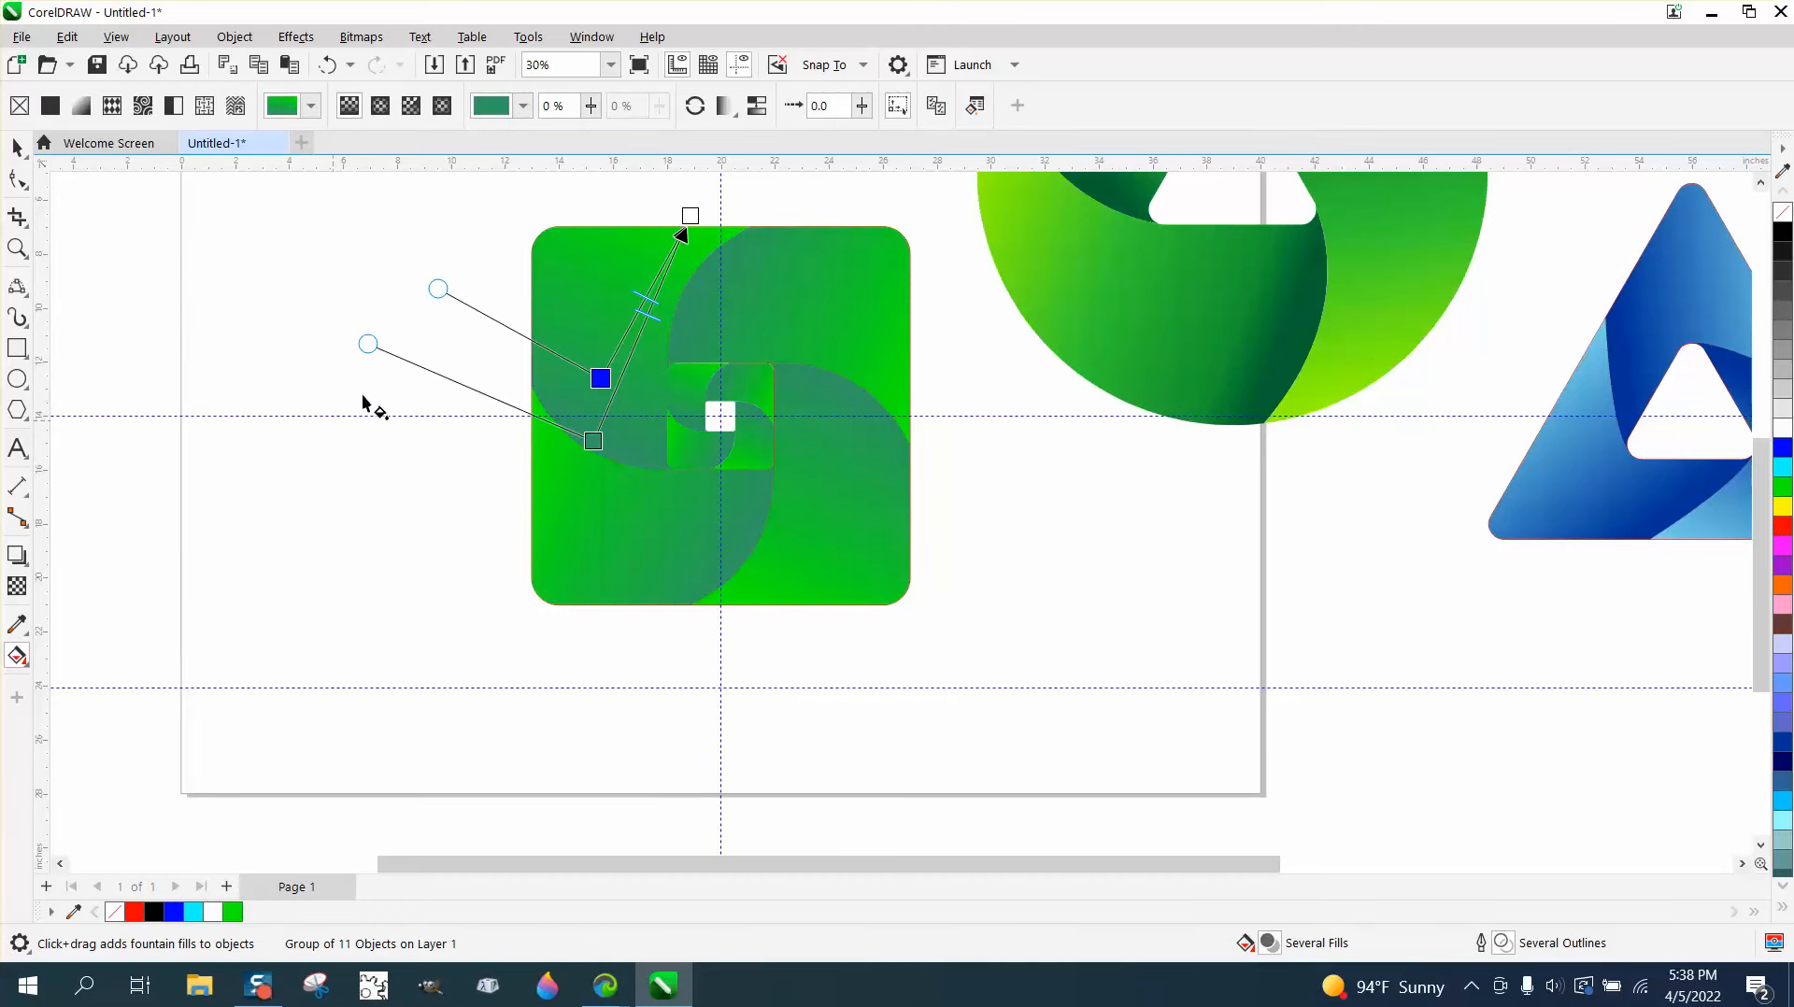
{"action": "left_click", "coordinate": [593, 443]}
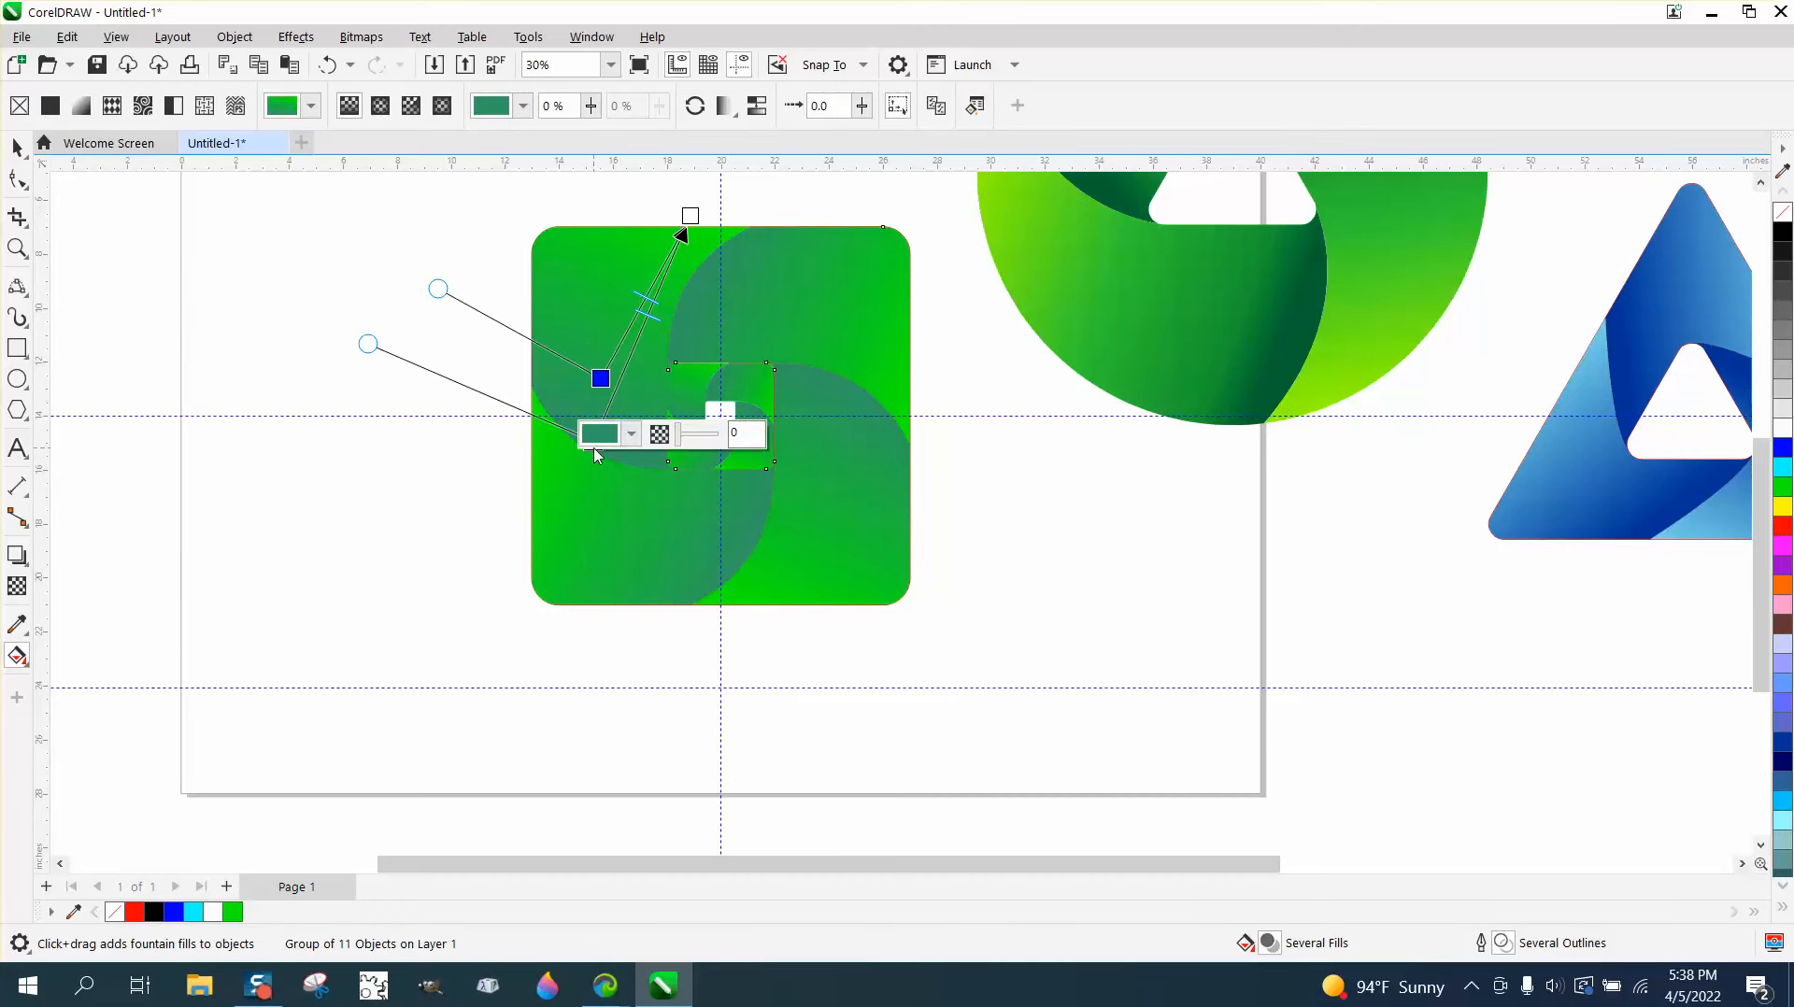
{"action": "left_click", "coordinate": [1786, 448]}
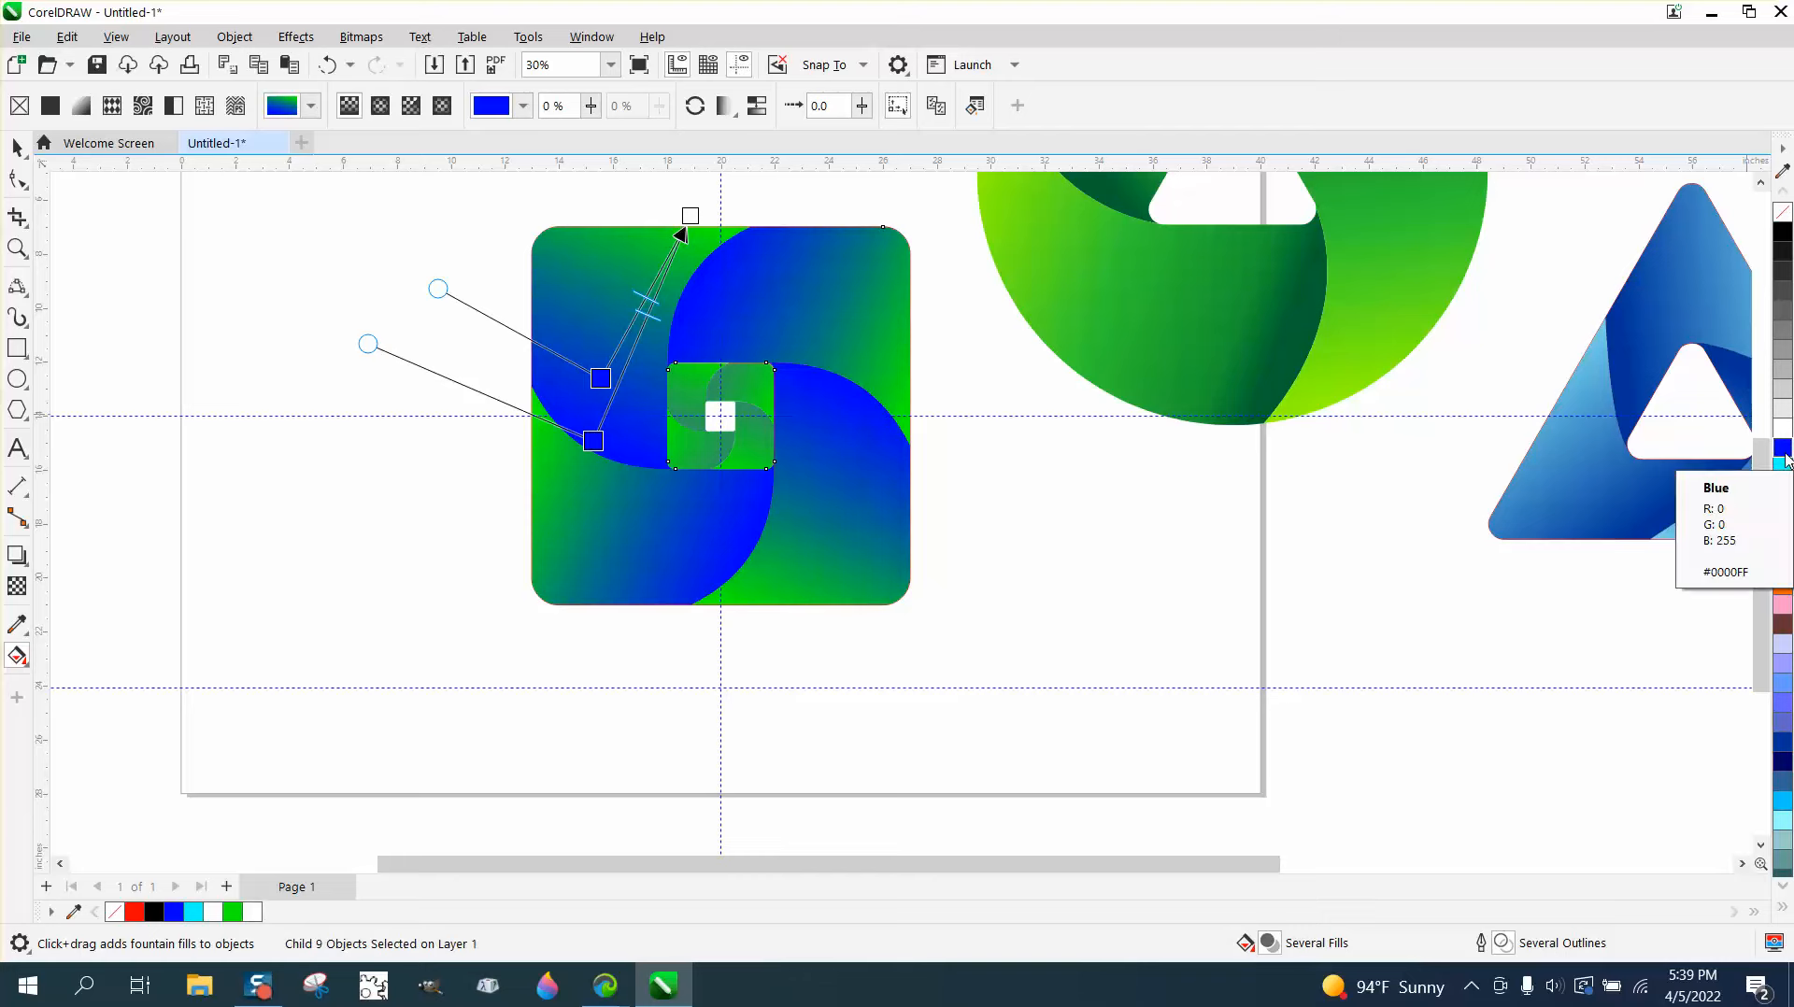
{"action": "left_click", "coordinate": [17, 248]}
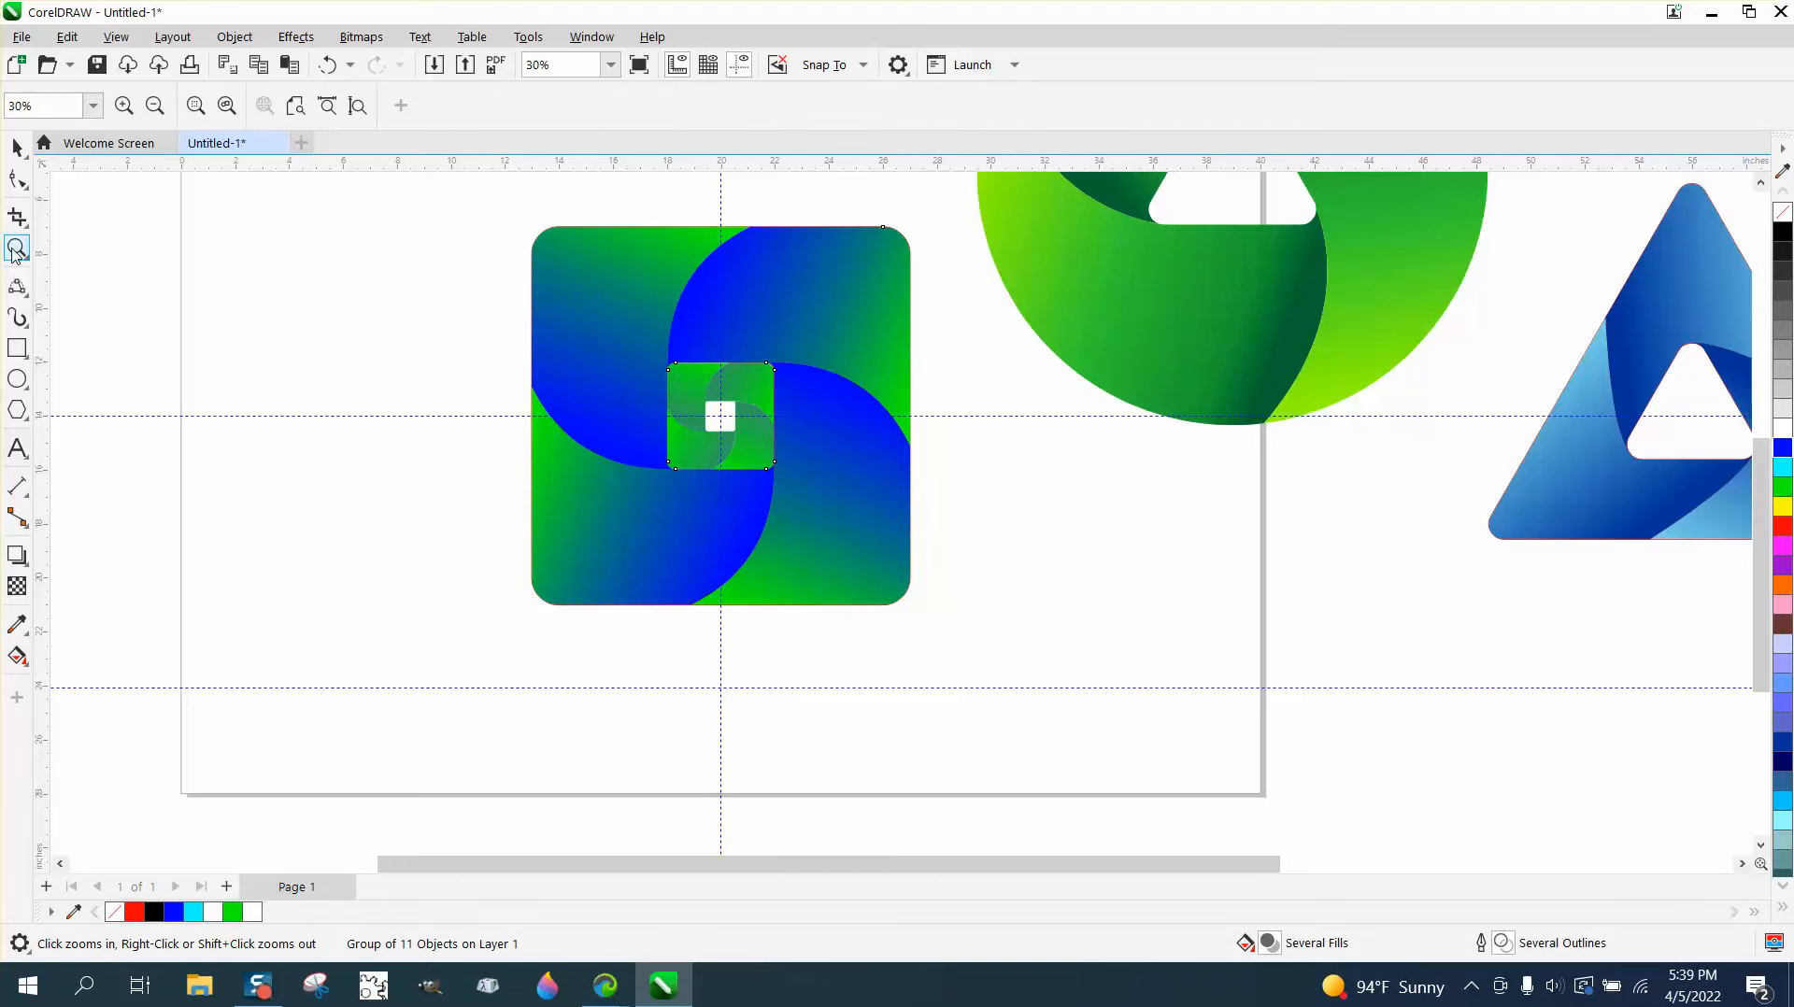
{"action": "left_click_drag", "start_coordinate": [493, 213], "coordinate": [563, 308]}
{"action": "scroll", "coordinate": [707, 307], "scroll_direction": "down", "scroll_amount": 5}
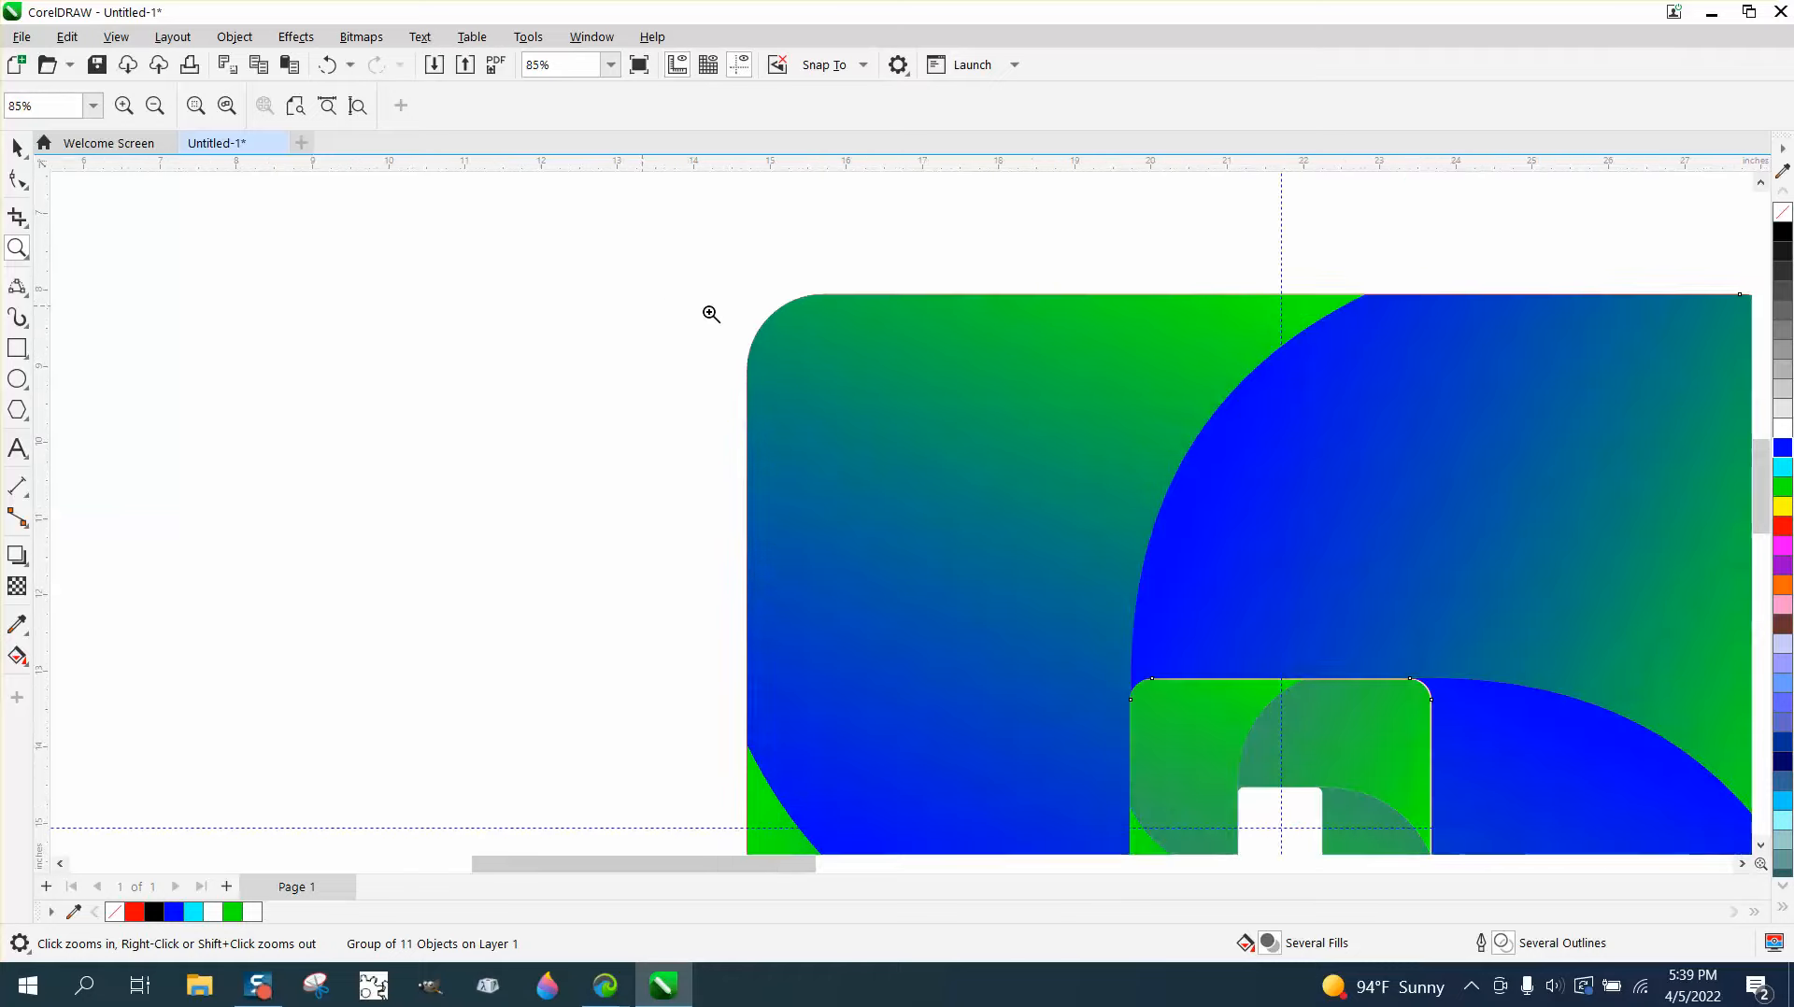
{"action": "left_click_drag", "start_coordinate": [1251, 762], "coordinate": [1252, 760]}
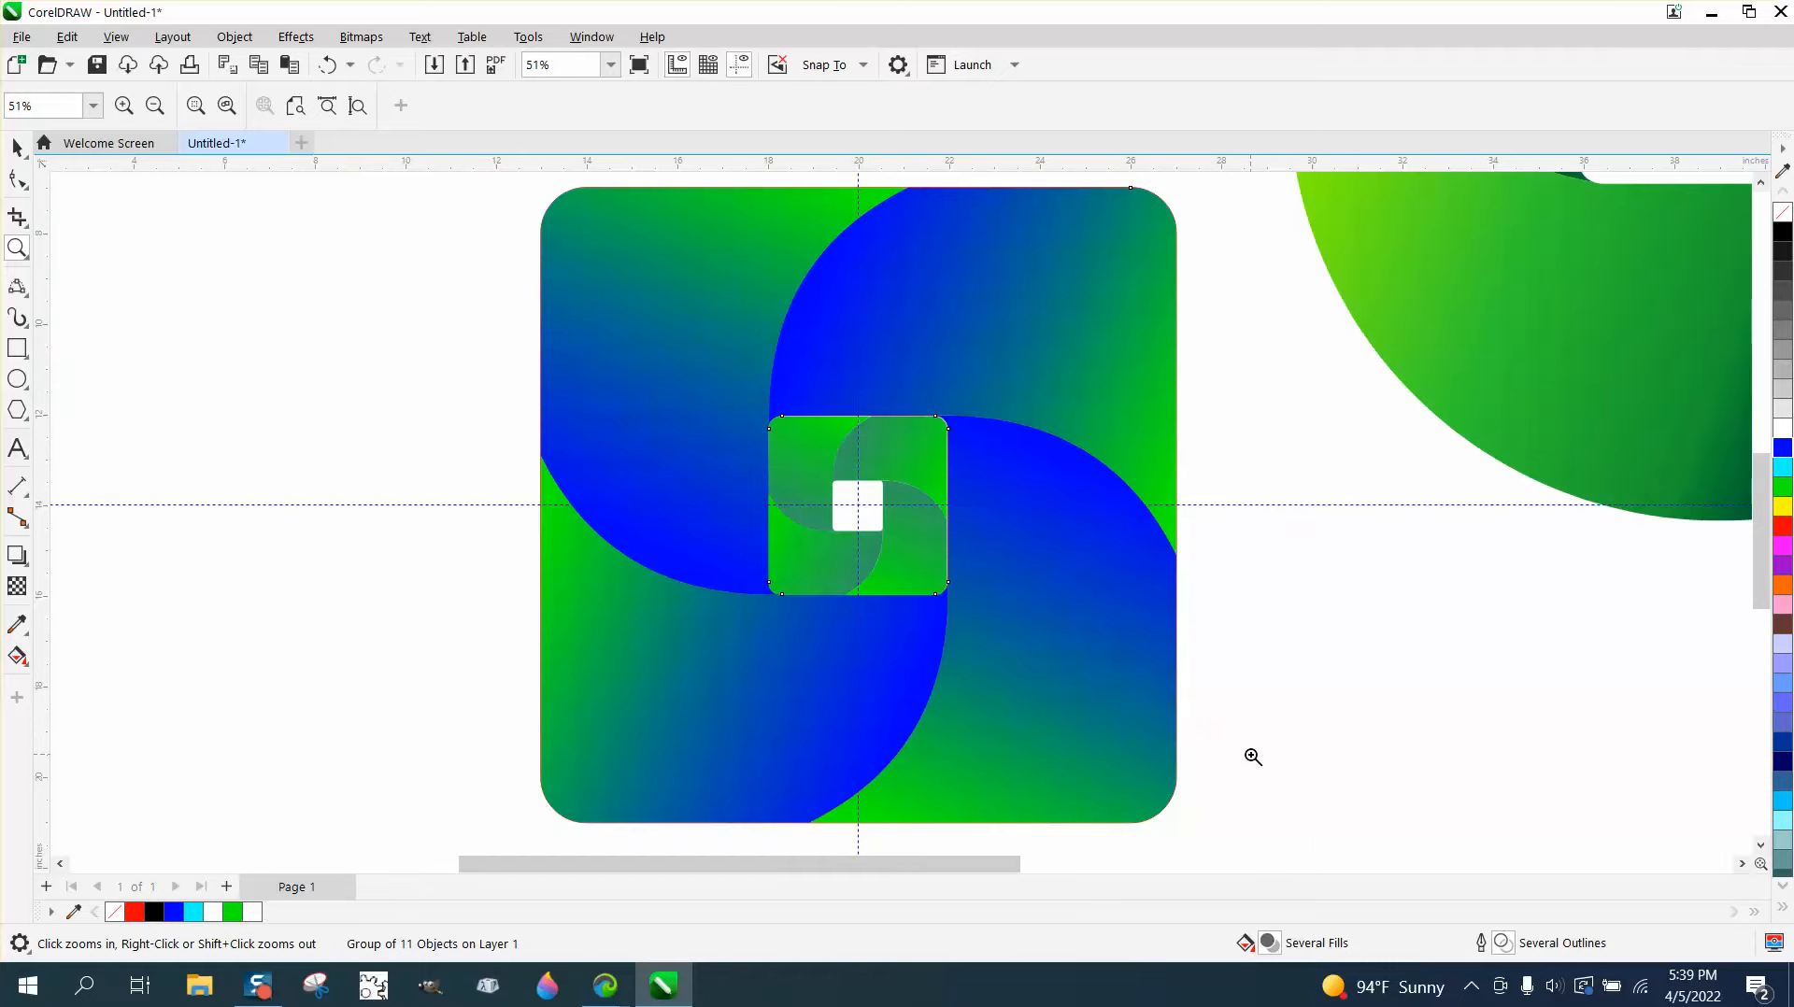